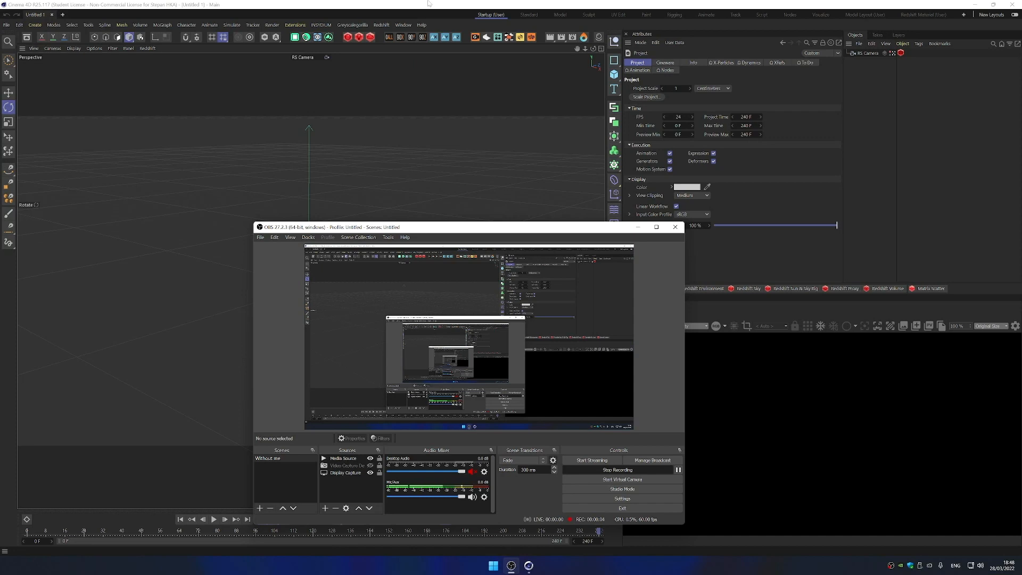
Switch to Cinema 4D and add a toPlant - Tree preset object to the scene
click(456, 3)
alt+drag(368, 228, 363, 268)
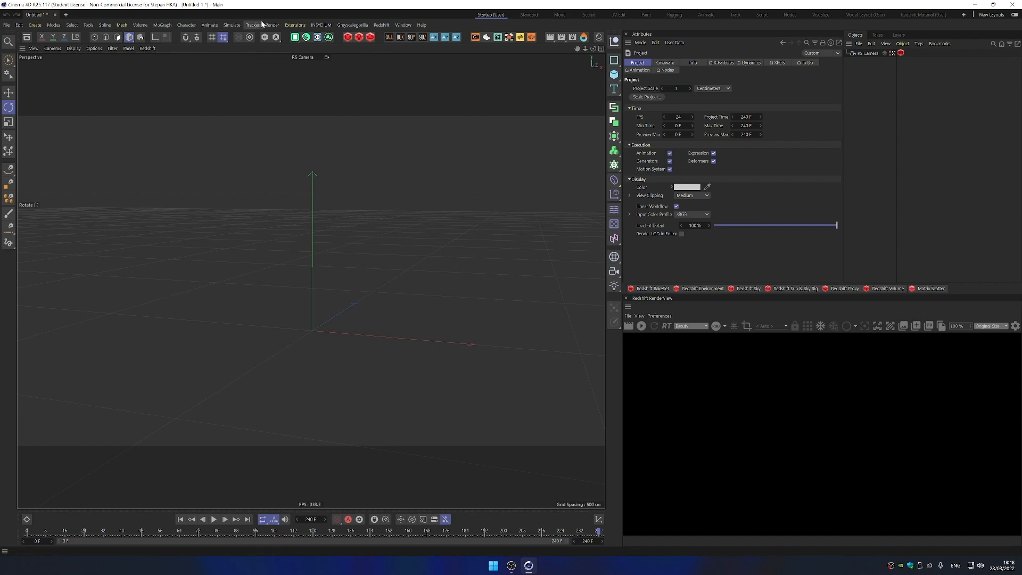
click(322, 25)
mouse_move(327, 67)
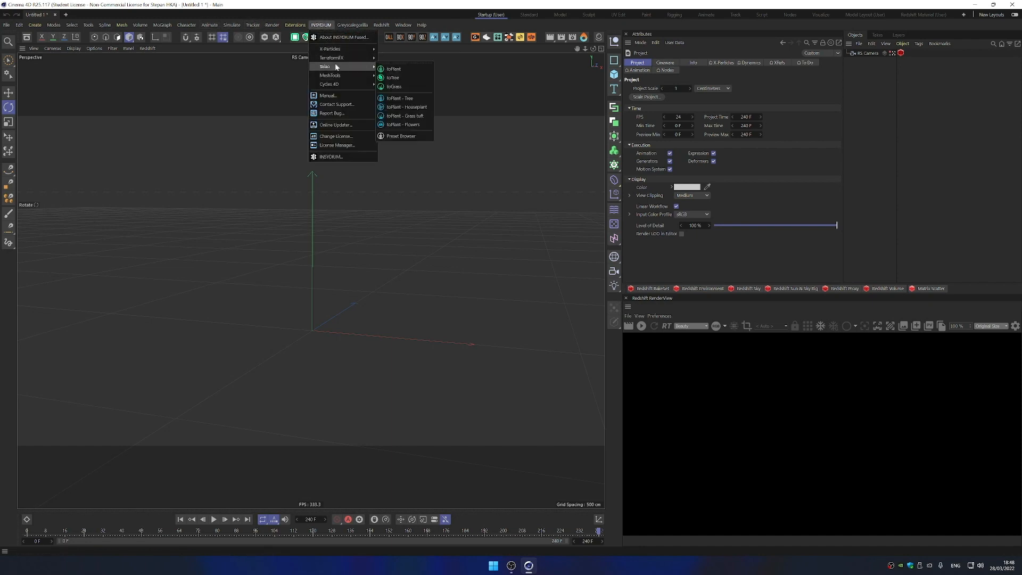
click(403, 102)
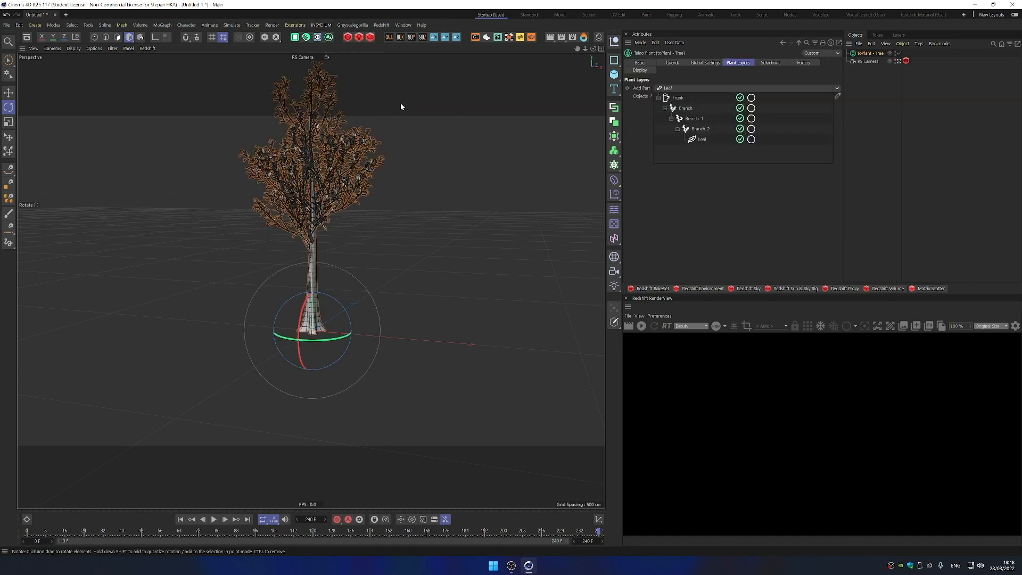
alt+drag(324, 229, 365, 286)
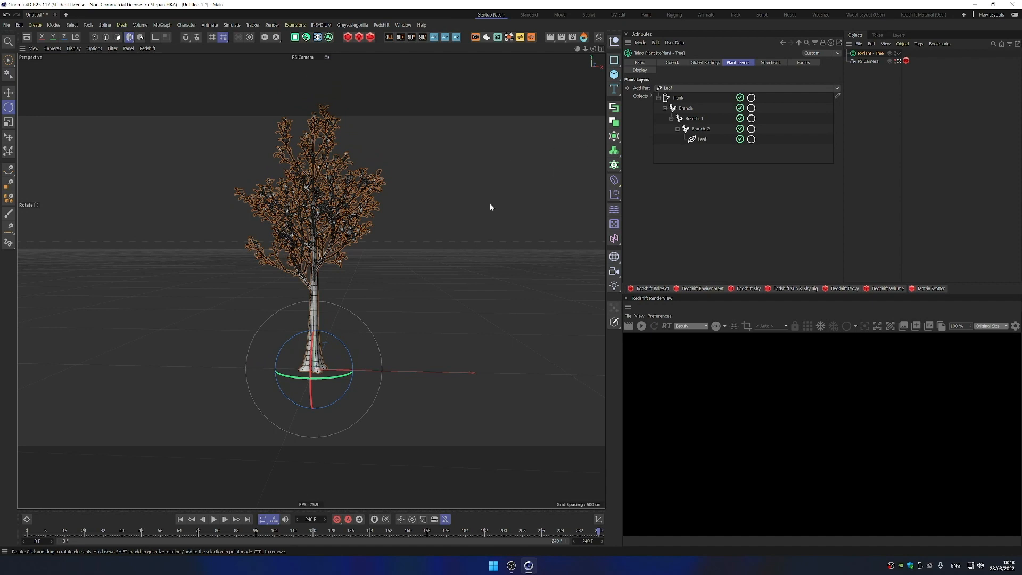
alt+middle_drag(348, 218, 360, 227)
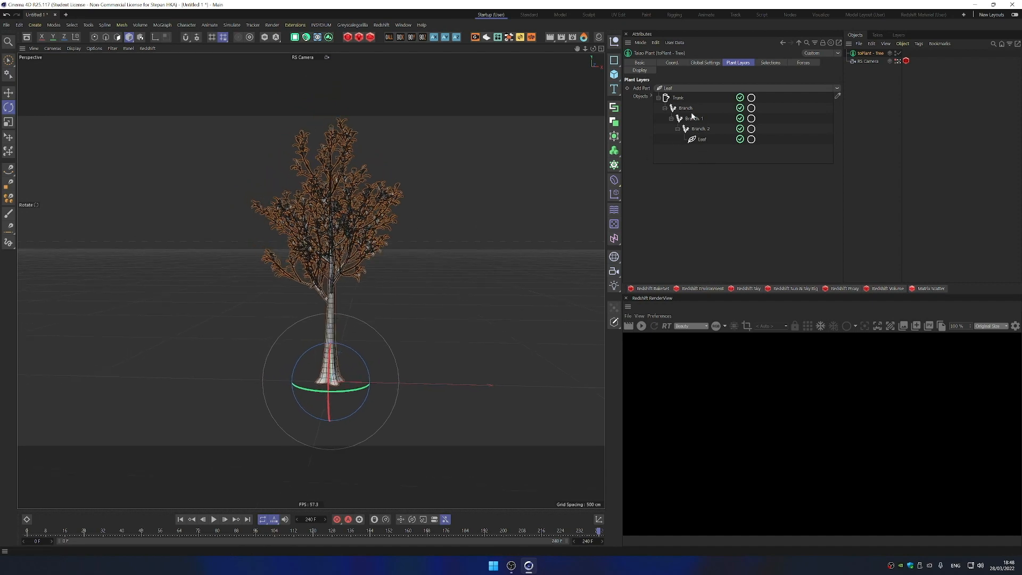
Delete the leaf layer and all three branch layers from the tree, keeping only the trunk
click(703, 139)
key(Delete)
click(699, 129)
key(Delete)
click(692, 119)
key(Delete)
click(687, 108)
key(Delete)
Set the trunk's height to about 335 cm and look through its gravity and material settings
click(681, 100)
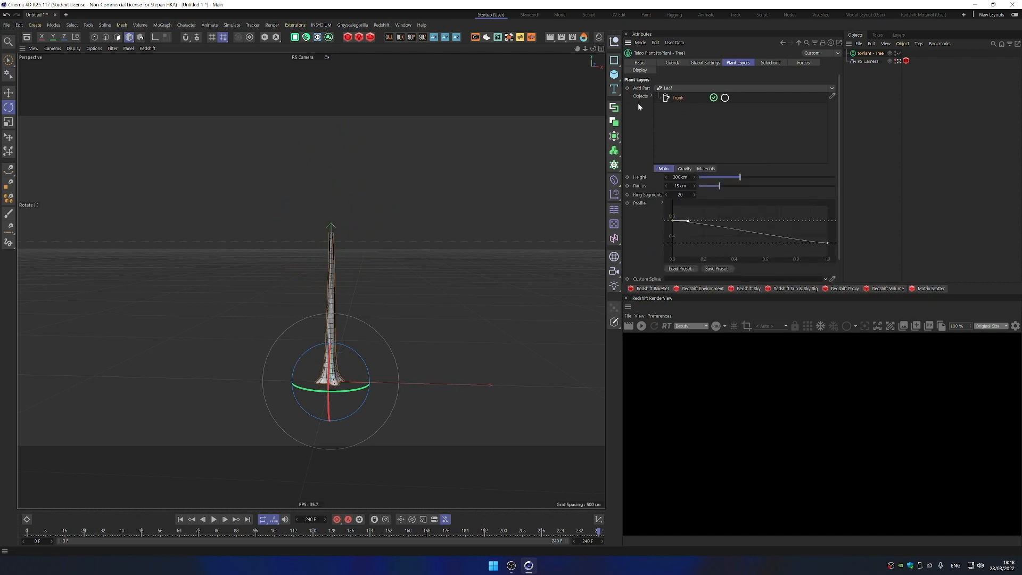
drag(739, 177, 739, 180)
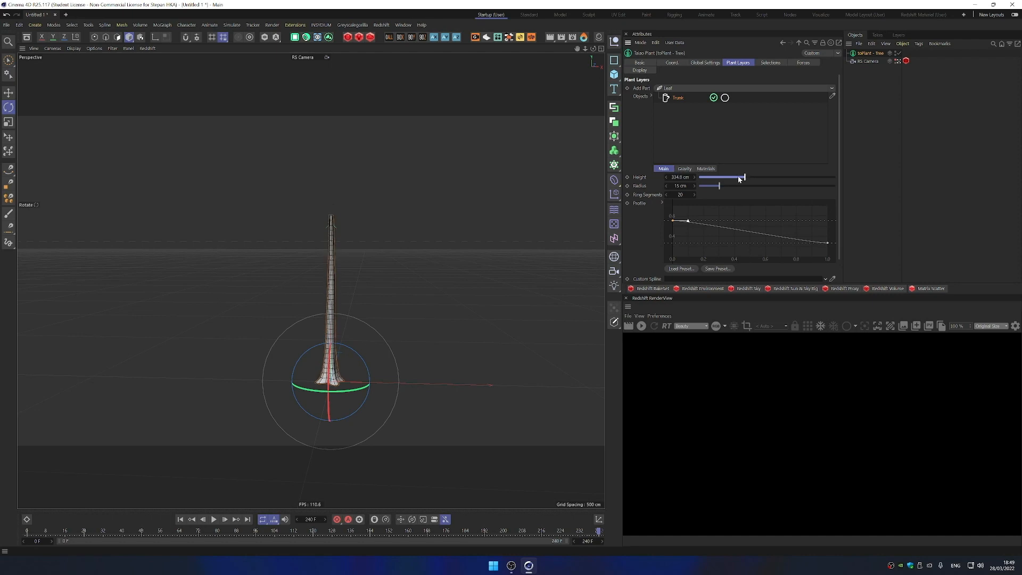
click(690, 169)
click(703, 170)
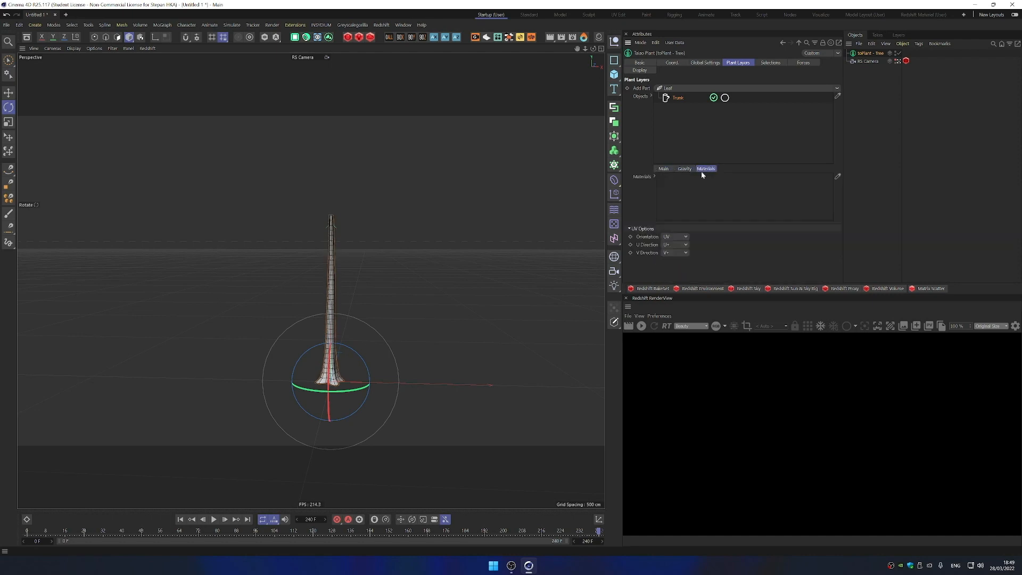
click(598, 37)
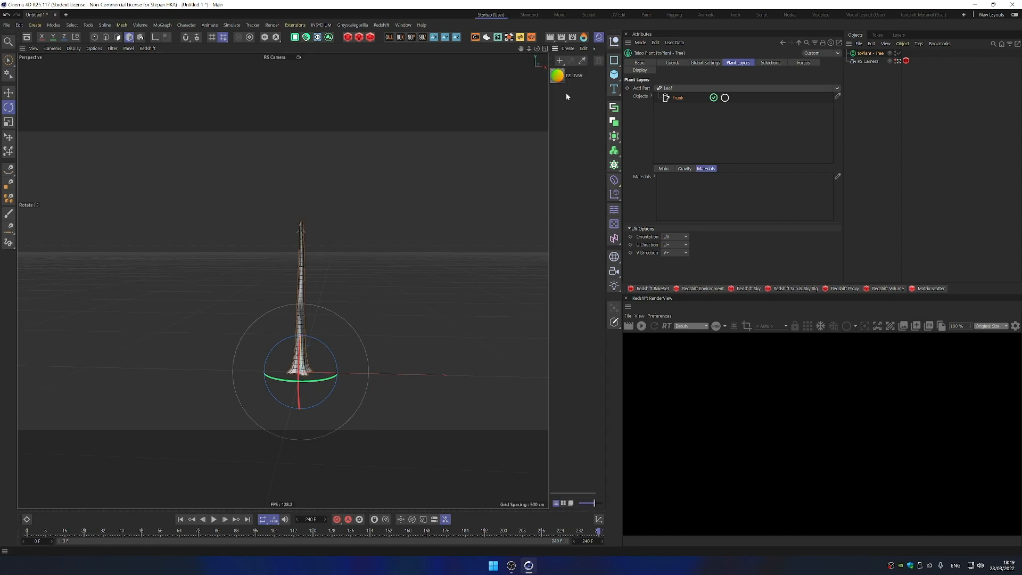
click(597, 38)
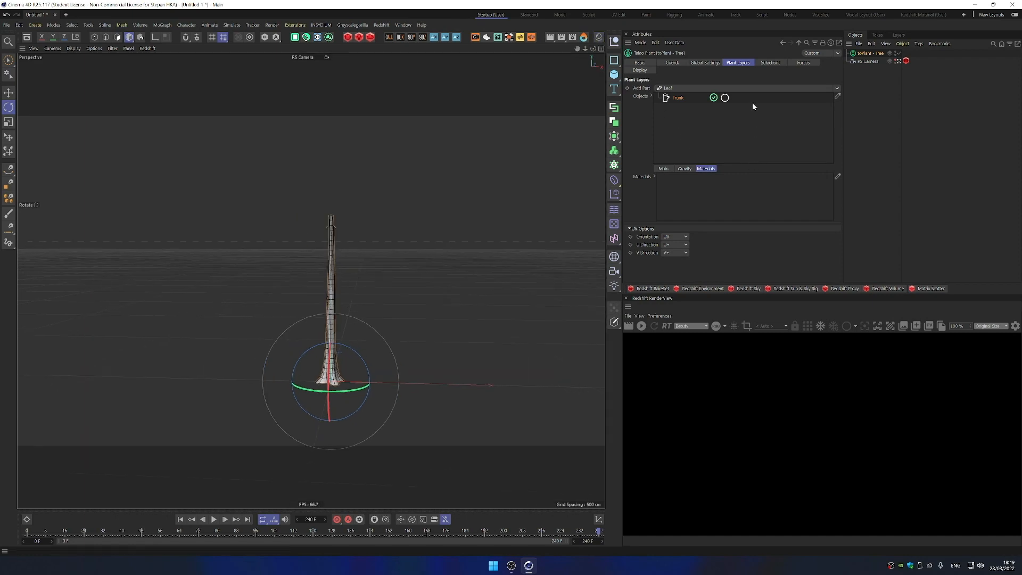
click(663, 169)
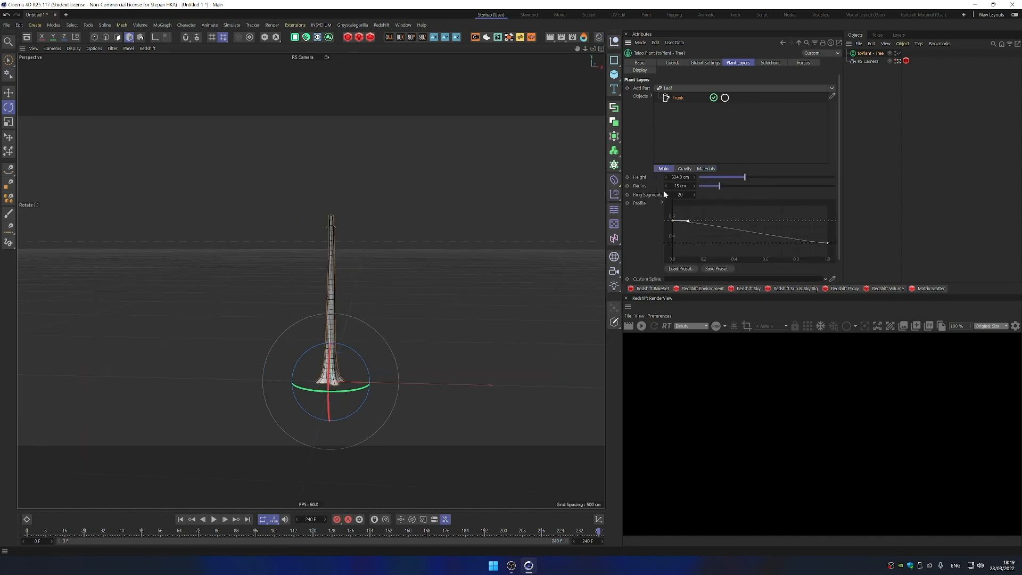
Try a trunk height of about 367 cm, a radius of 29.1 cm and a fuller profile curve
mouse_move(741, 179)
mouse_down()
mouse_move(729, 186)
mouse_move(738, 185)
mouse_up()
drag(689, 224, 735, 227)
Try deforming the trunk with 56.1% turbulence, 100% scale, 23.8% bias and a strong twist
scroll(636, 227, down, 1)
click(629, 263)
scroll(648, 213, down, 1)
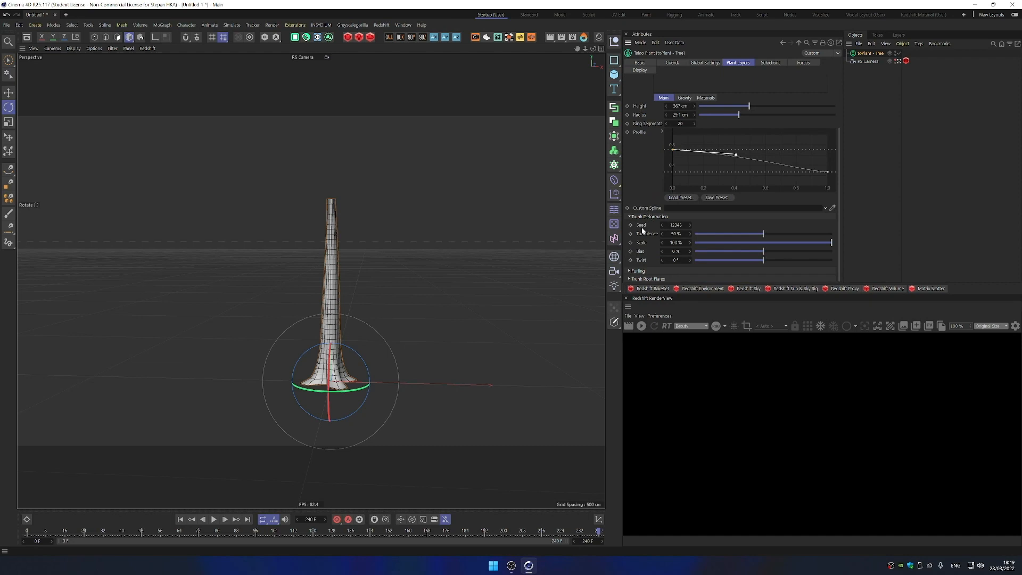
mouse_move(721, 235)
mouse_down()
mouse_move(771, 234)
mouse_move(712, 235)
mouse_up()
drag(800, 244, 830, 244)
drag(764, 255, 792, 260)
Try bending the trunk with different furling angle and bias values
click(641, 271)
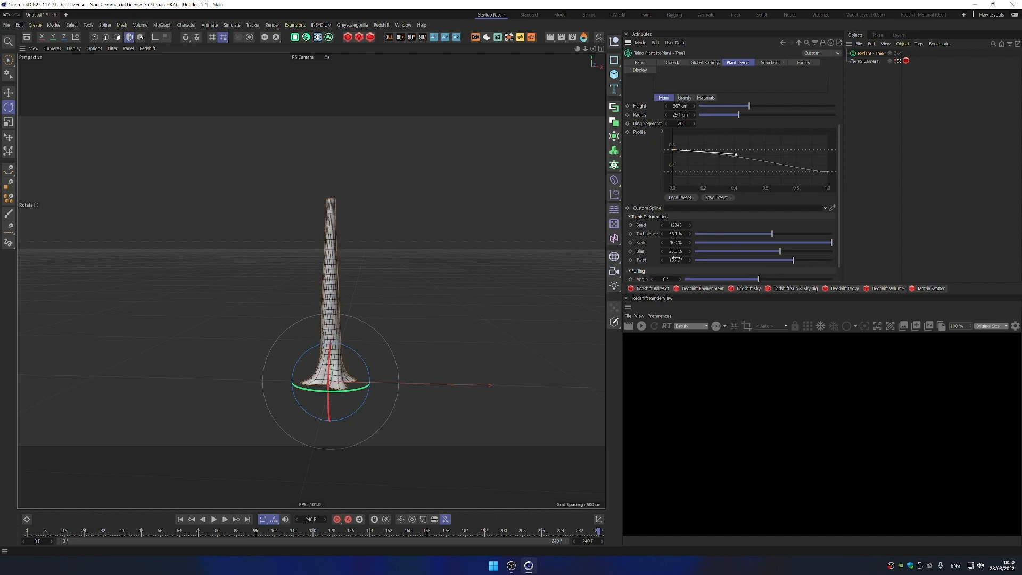
scroll(653, 274, down, 1)
drag(774, 261, 836, 267)
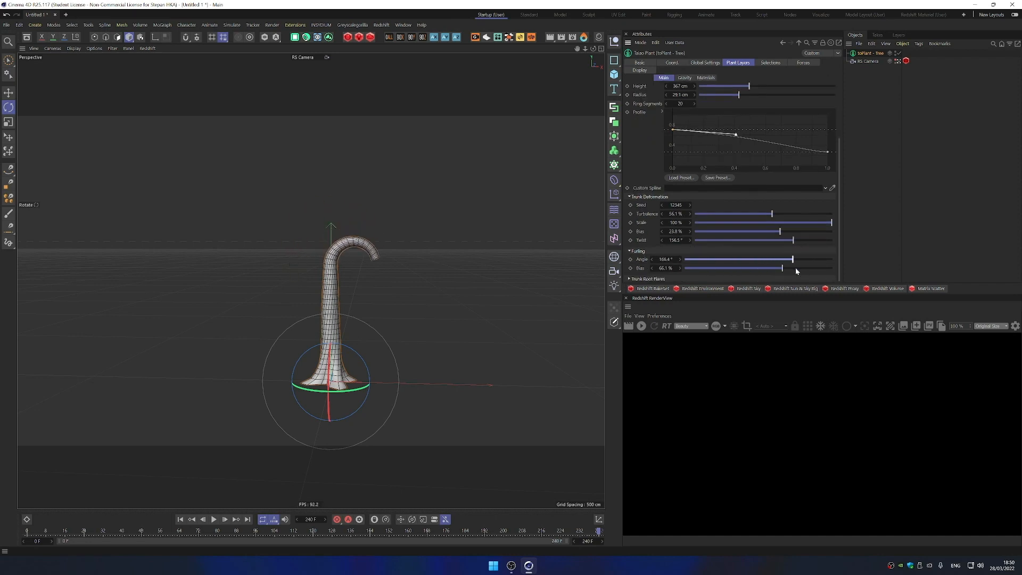
click(781, 269)
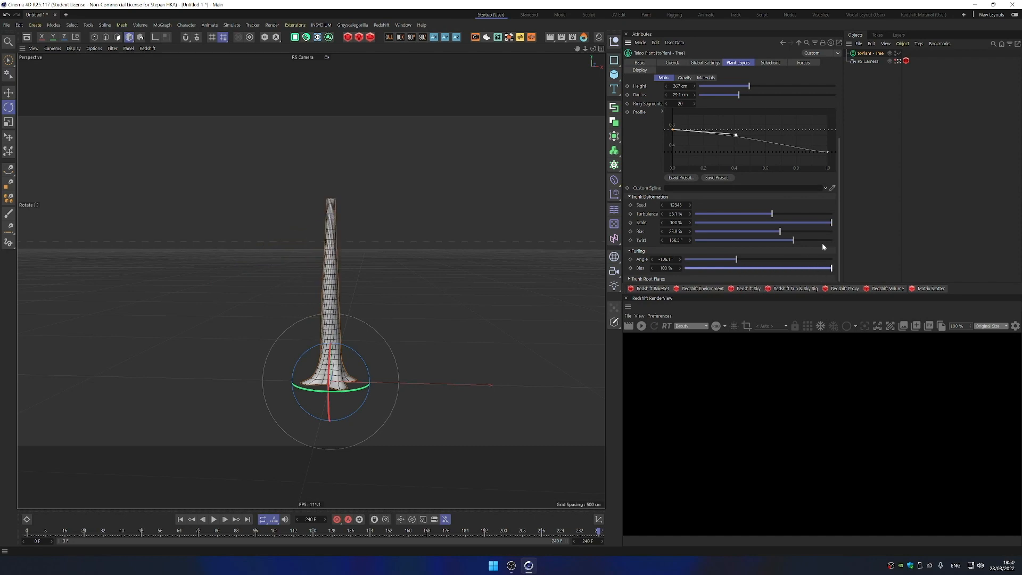
drag(830, 269, 743, 266)
Undo the trunk's furling, deformation, profile and radius changes and its last height change
key(ctrl+z)
key(ctrl+z)
key(ctrl+z)
key(ctrl+z)
key(ctrl+z)
key(ctrl+z)
key(ctrl+z)
key(ctrl+z)
key(ctrl+z)
key(ctrl+z)
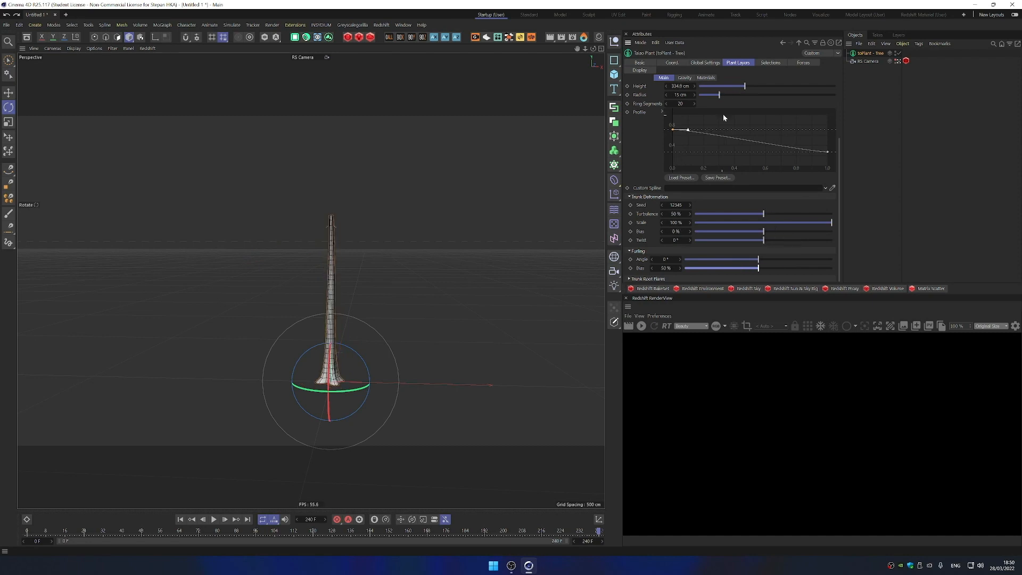
Set the trunk's radius to about 35.8 cm and add a branch layer under it
drag(724, 95, 747, 97)
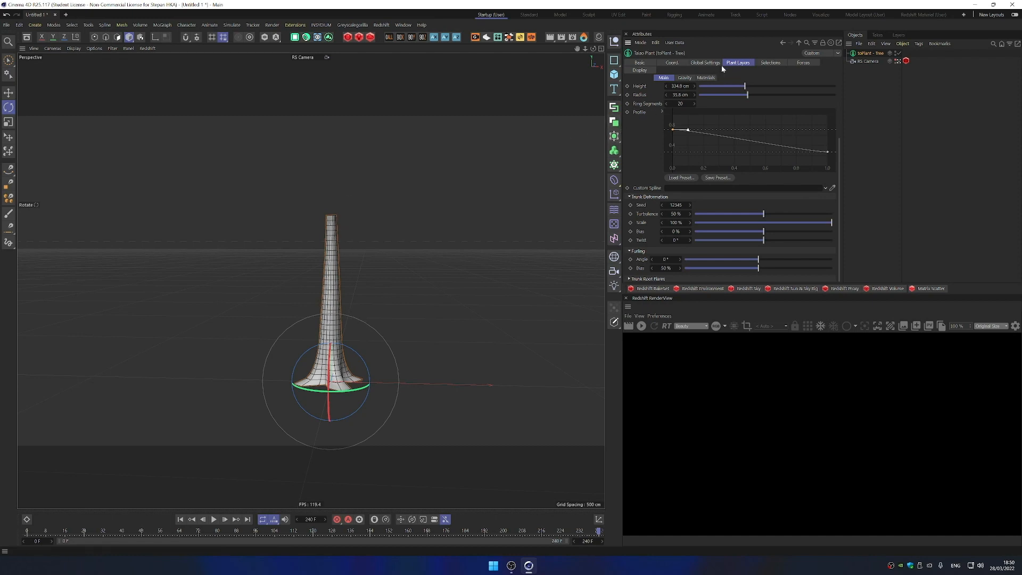
drag(839, 153, 842, 83)
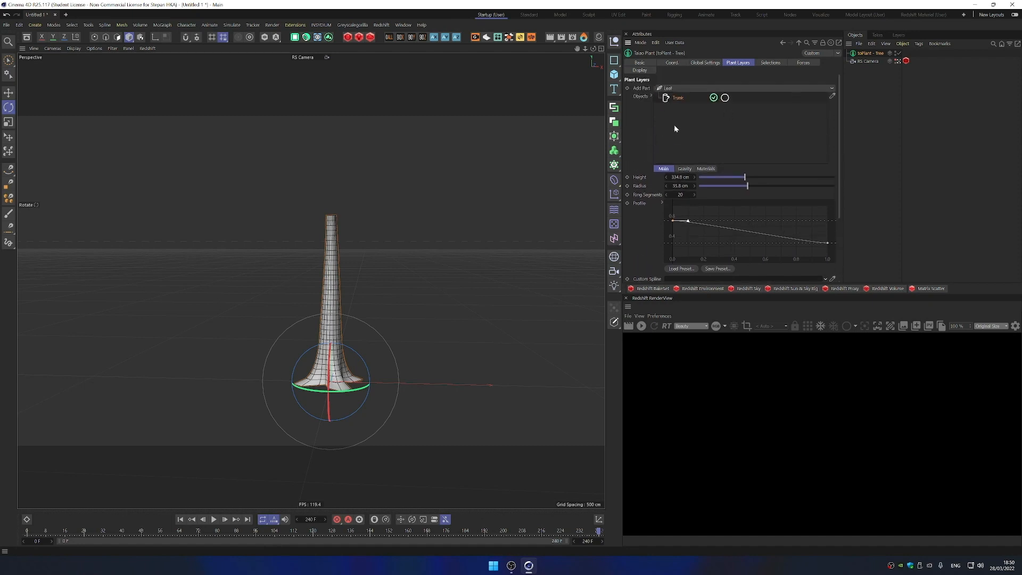
click(830, 89)
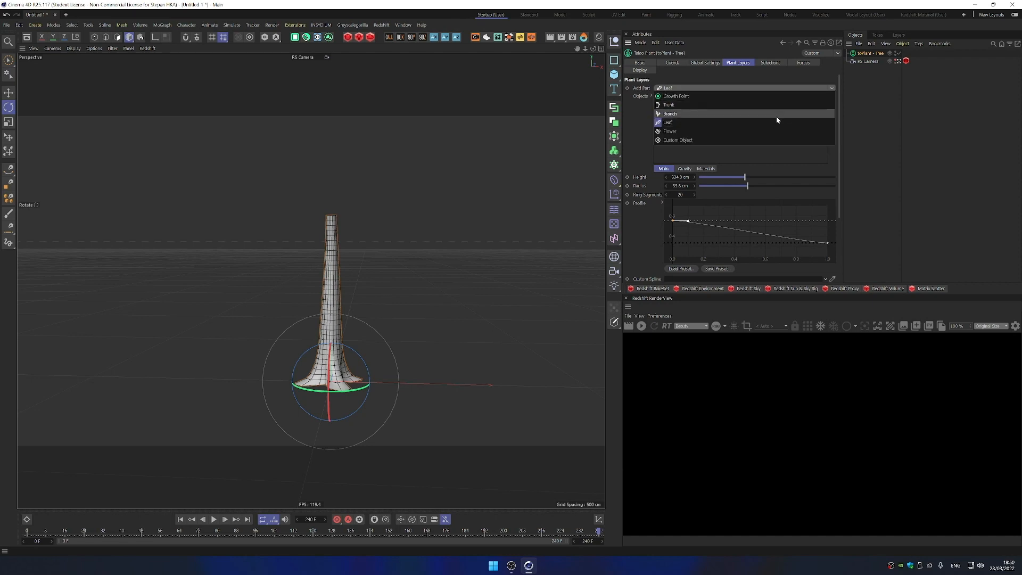
click(776, 114)
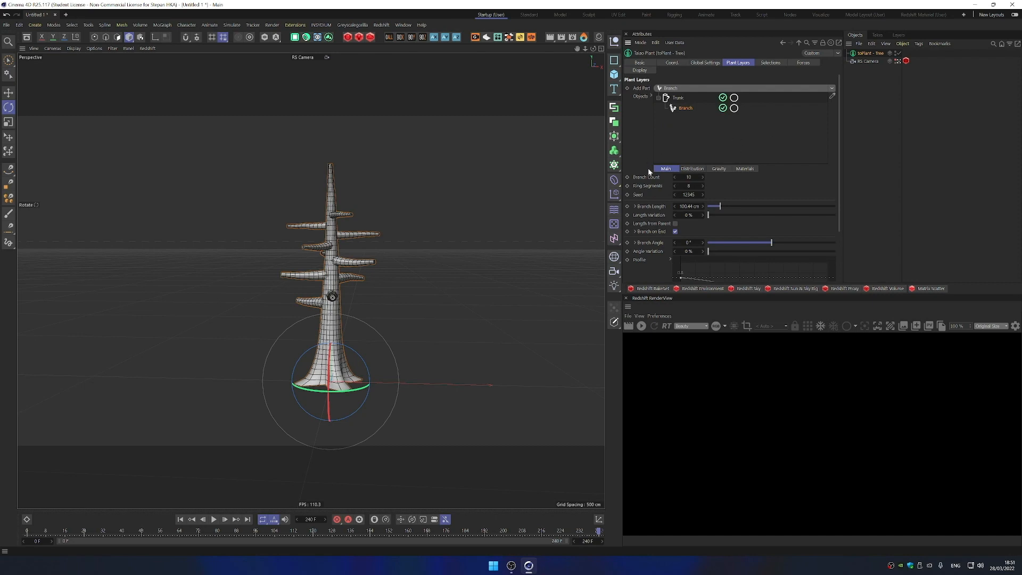
Compare the trunk and branch layer settings and examine the available branch distribution types
click(693, 169)
click(676, 99)
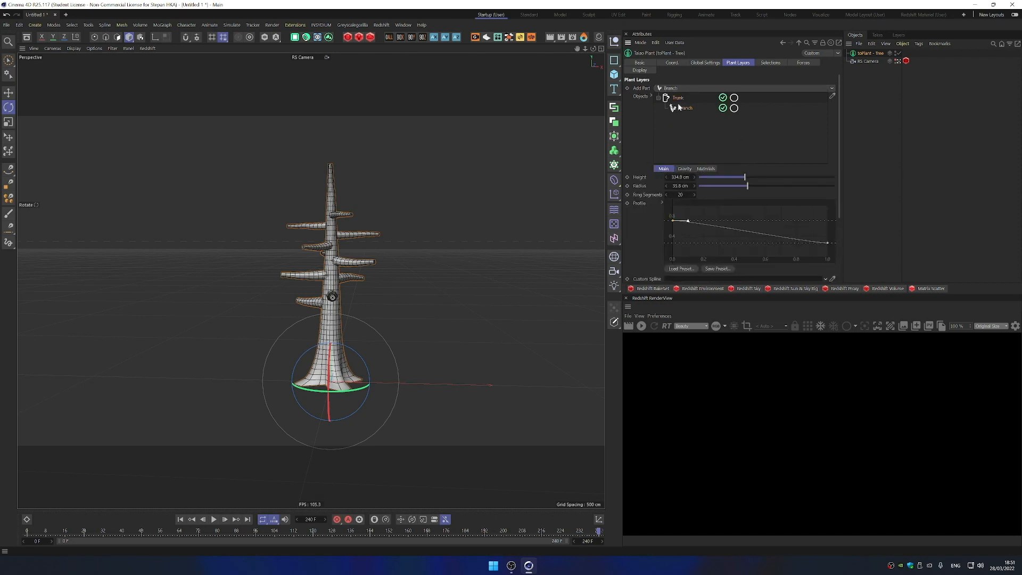
click(684, 108)
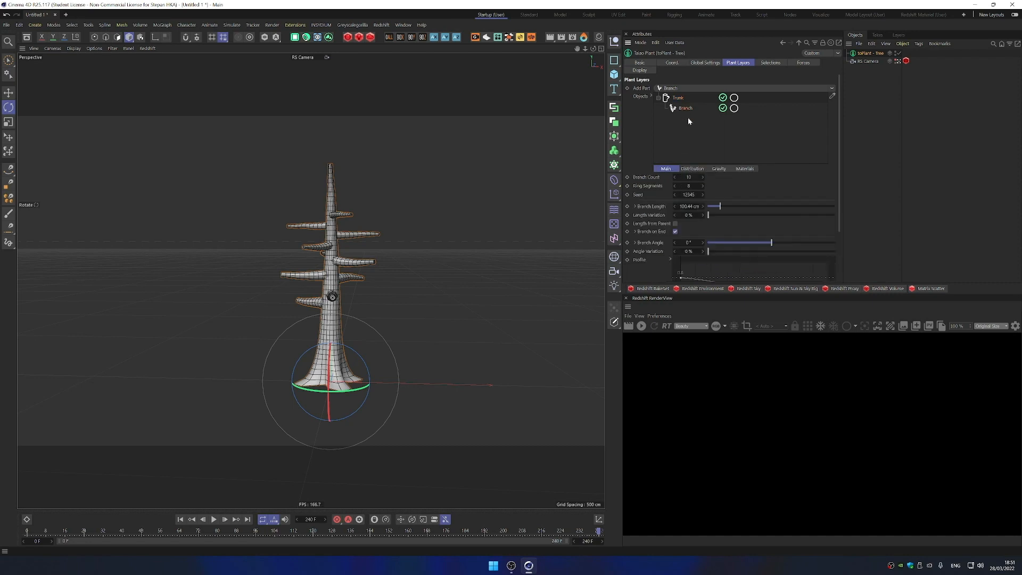
click(692, 169)
click(698, 177)
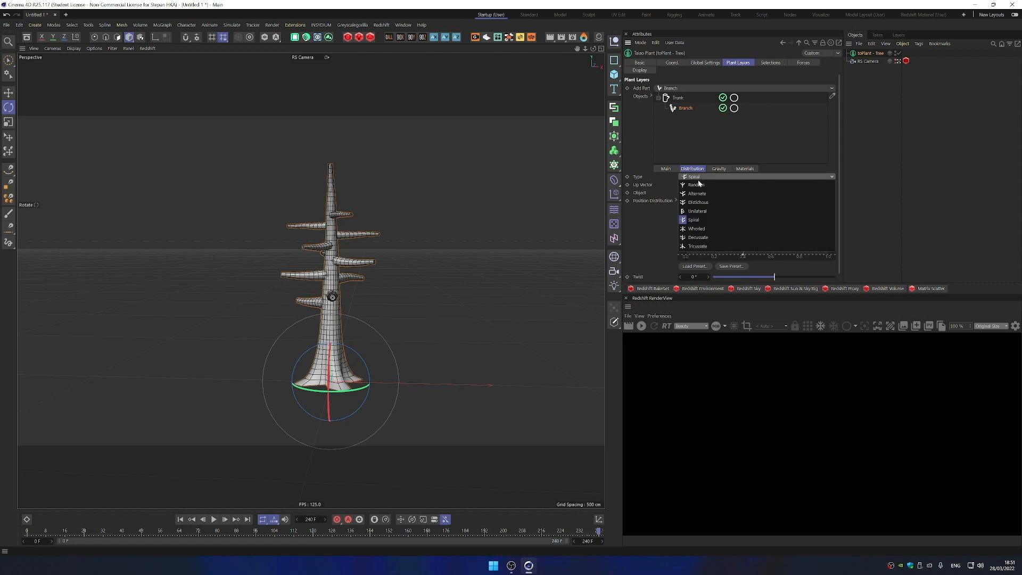
click(672, 169)
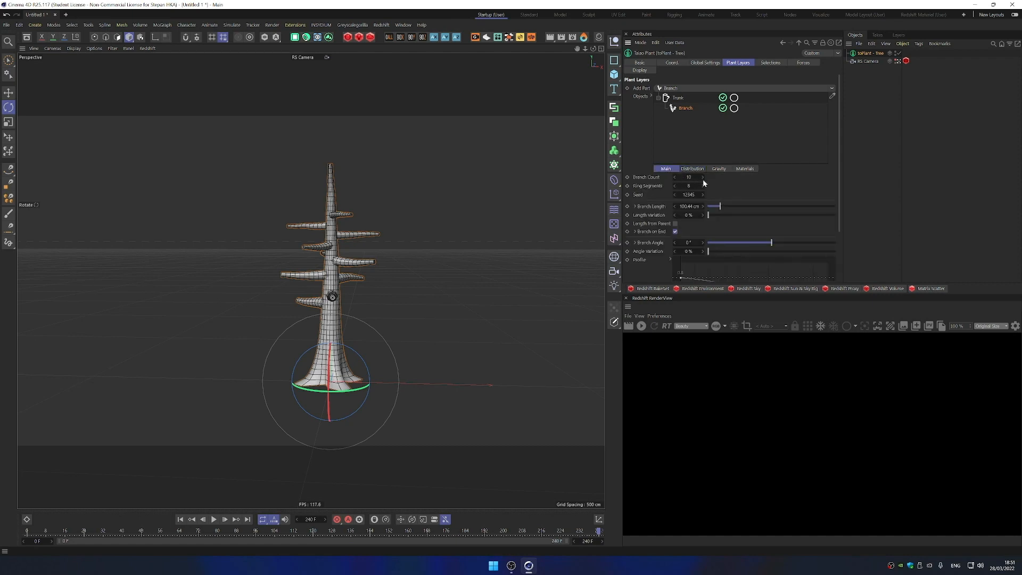
Set the branch layer to 12 branches, 15 ring segments, about 170 cm length, 43.2° angle and about 28.1% angle variation
drag(692, 177, 696, 177)
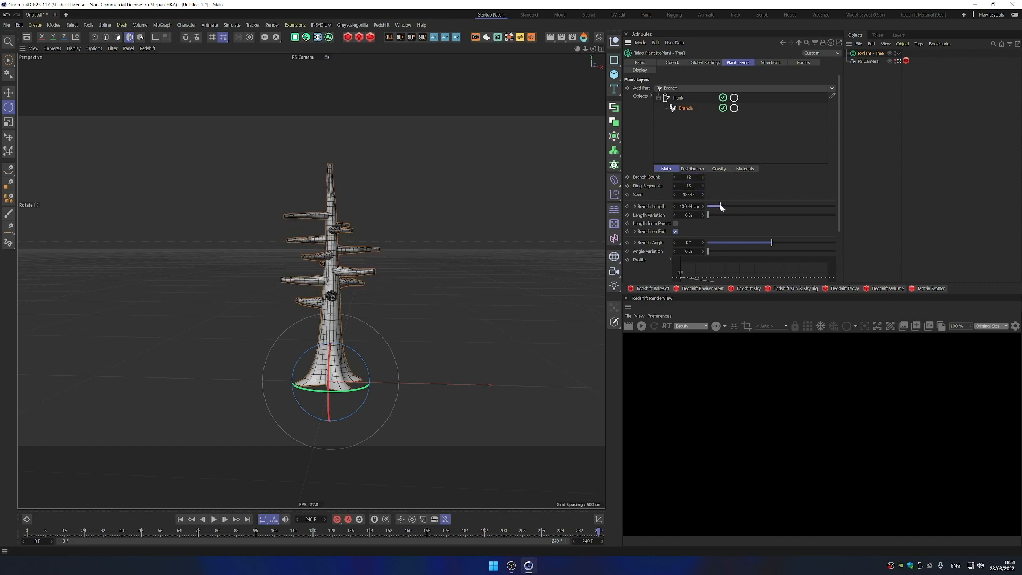
drag(720, 207, 735, 208)
drag(778, 241, 803, 244)
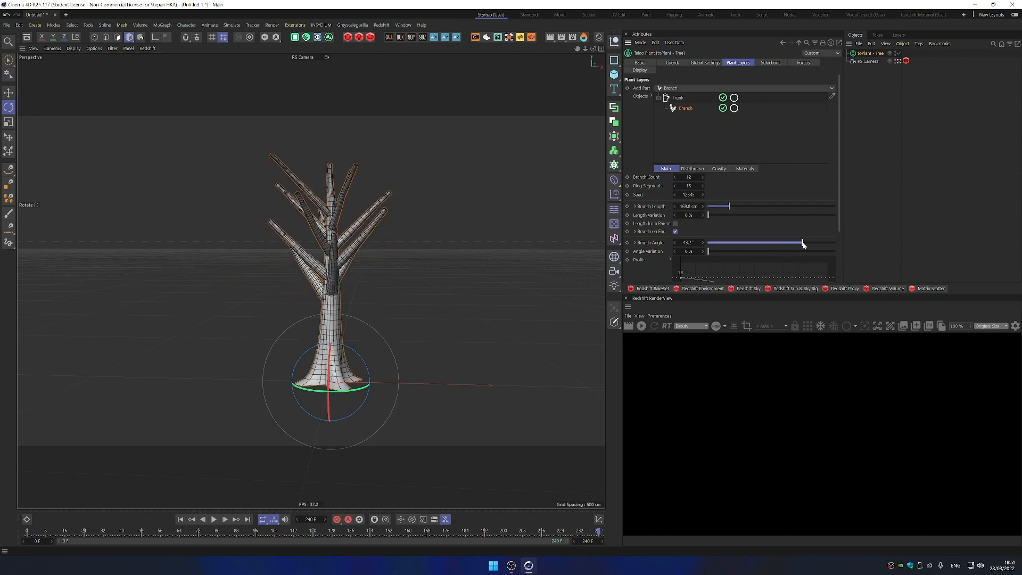
drag(709, 251, 764, 217)
Deform the branches with 75.2% turbulence, 100% scale, about 53.3% bias, some twist and variation, and furl their ends
scroll(810, 244, down, 2)
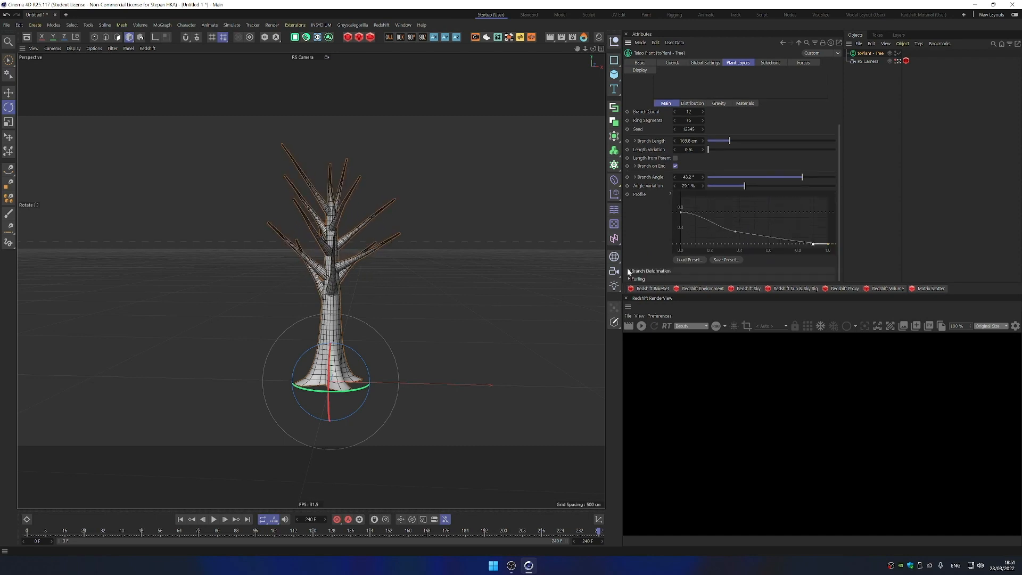
click(629, 271)
scroll(649, 234, down, 2)
drag(767, 234, 838, 238)
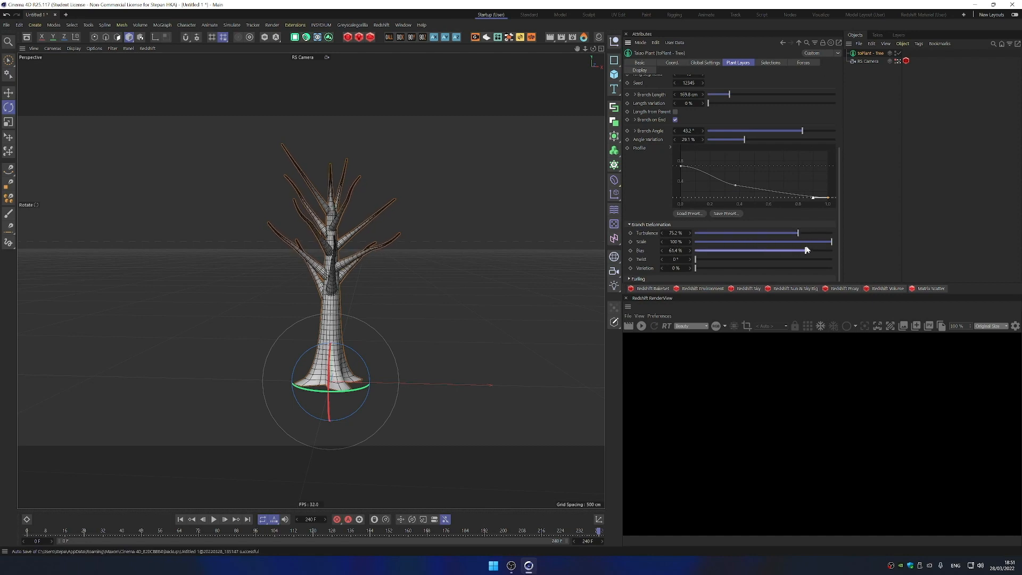
drag(809, 249, 800, 249)
drag(698, 259, 765, 260)
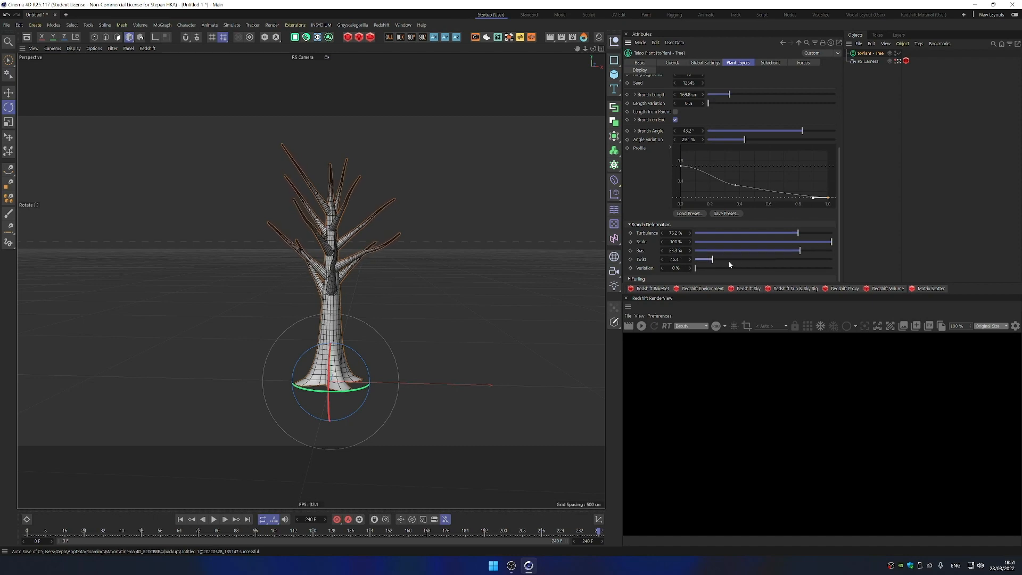
drag(730, 267, 777, 280)
click(629, 278)
scroll(644, 159, up, 5)
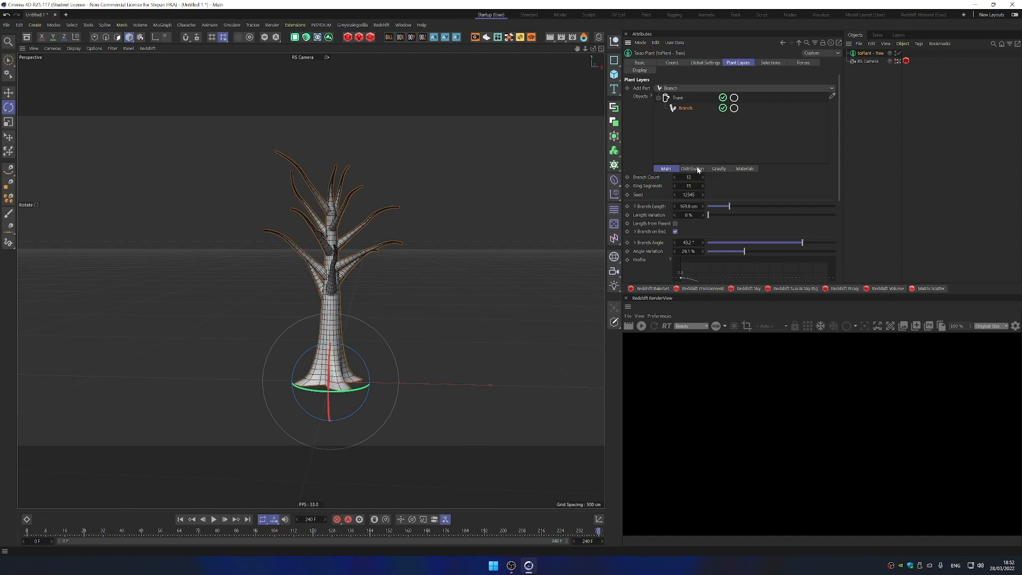
Add a second branch layer under the first one and set its branch angle to about 55.5°
click(707, 87)
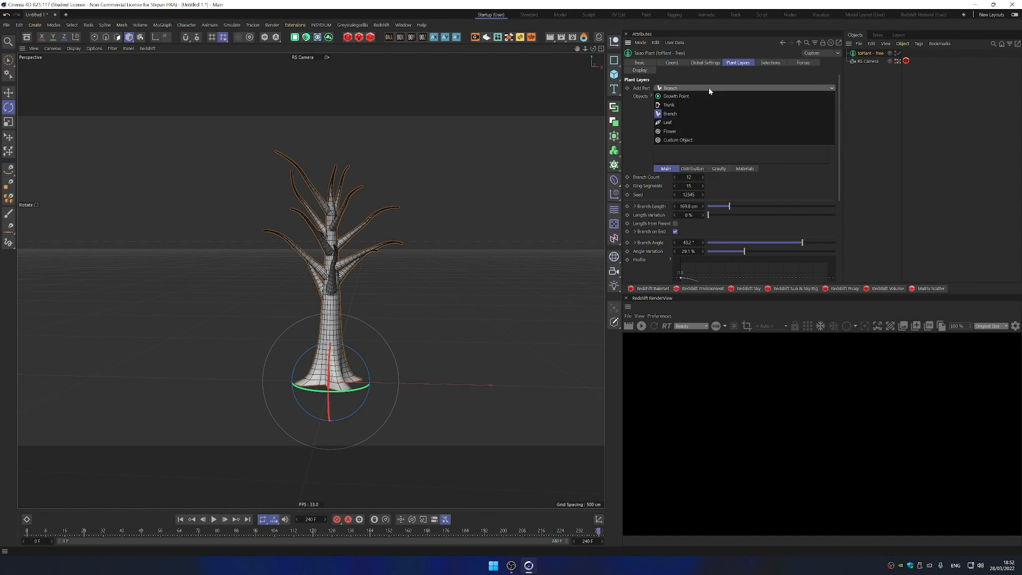
click(698, 115)
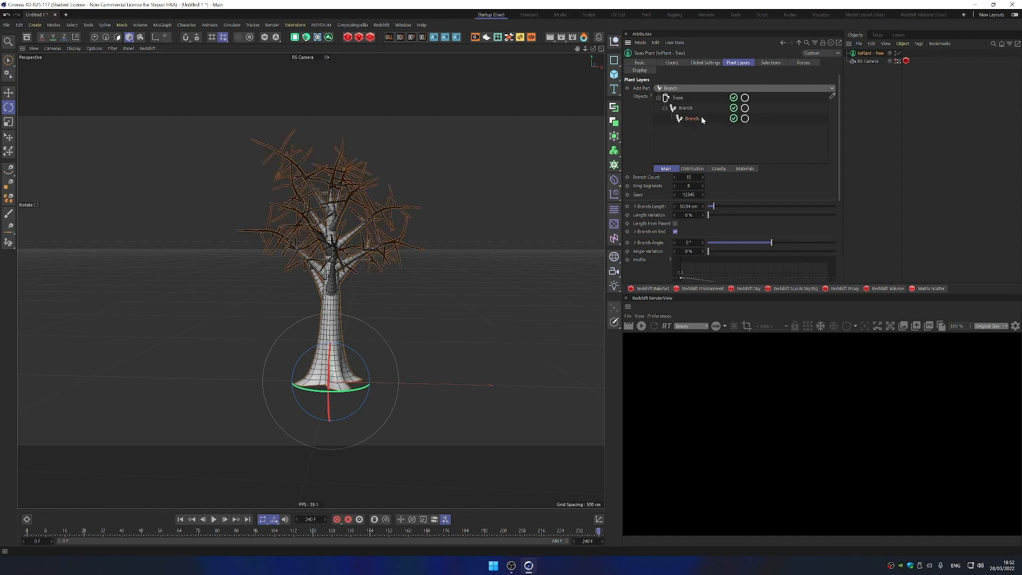
drag(778, 242, 800, 246)
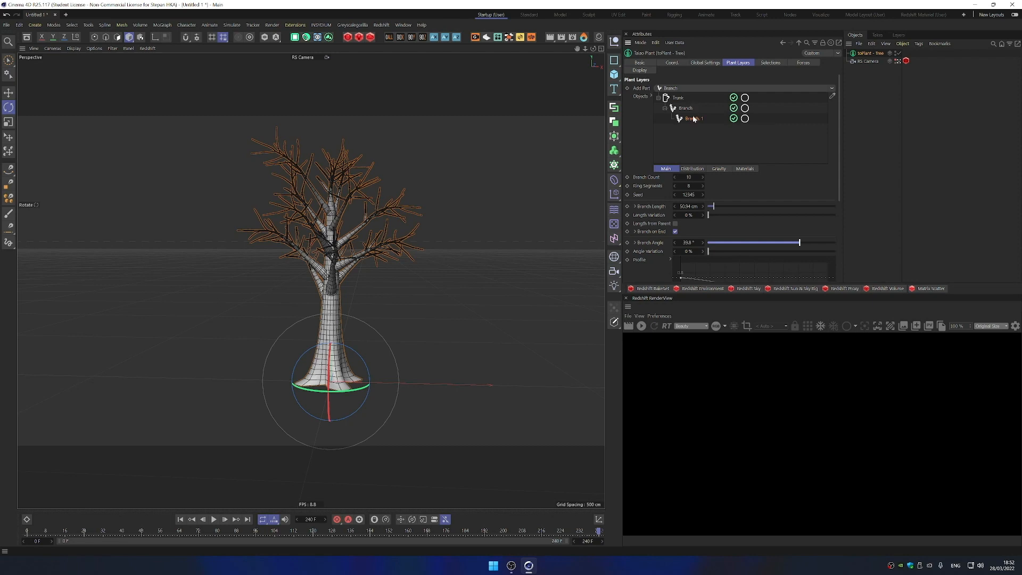
mouse_move(802, 243)
mouse_down()
mouse_move(830, 243)
mouse_move(782, 245)
mouse_move(811, 251)
mouse_up()
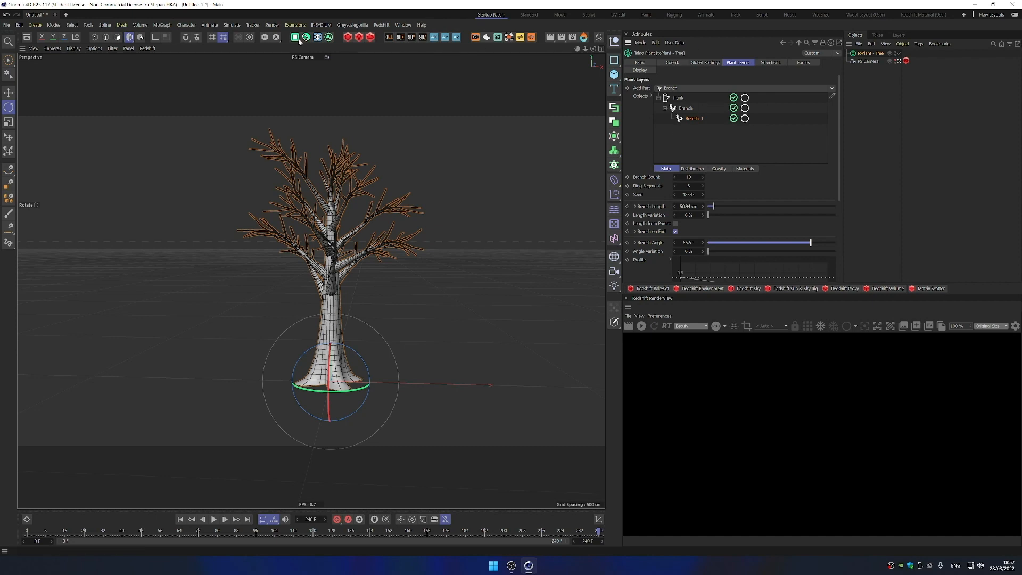
Add an X-Particles system to the scene
click(318, 37)
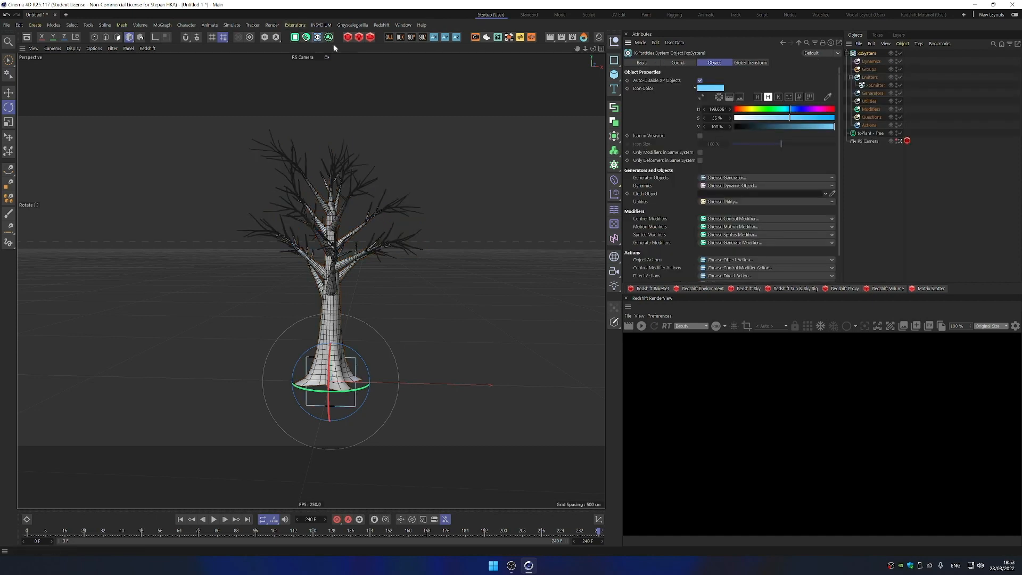
Make the particle emitter a circle facing the Y+ plane and play the simulation
click(874, 86)
click(681, 99)
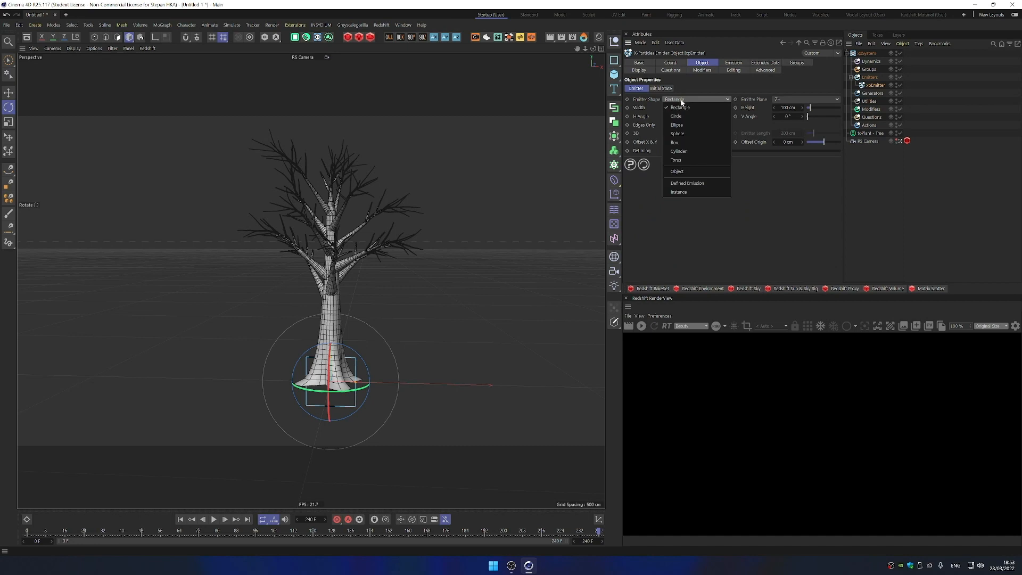
click(685, 116)
click(792, 99)
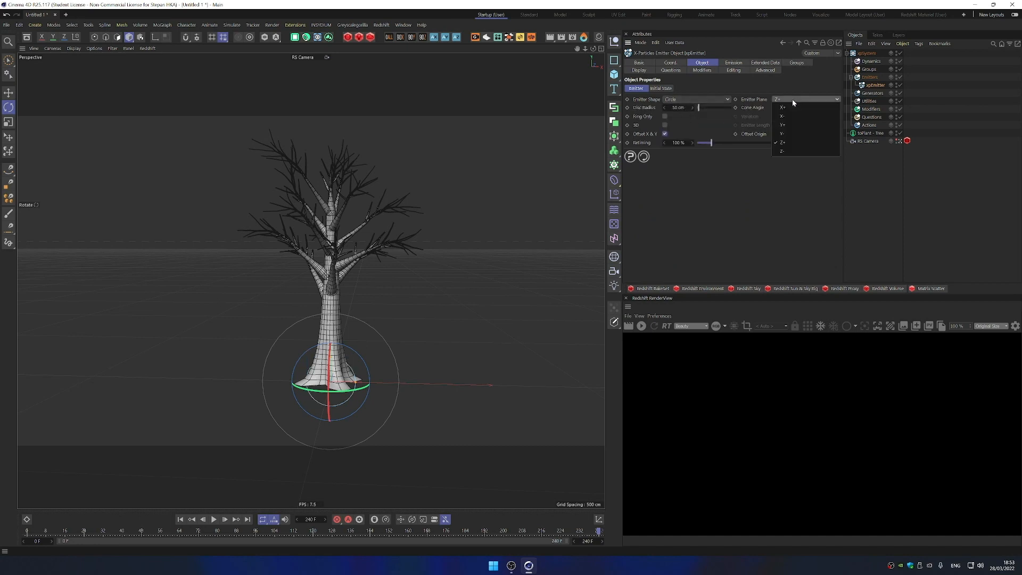
click(790, 128)
click(215, 519)
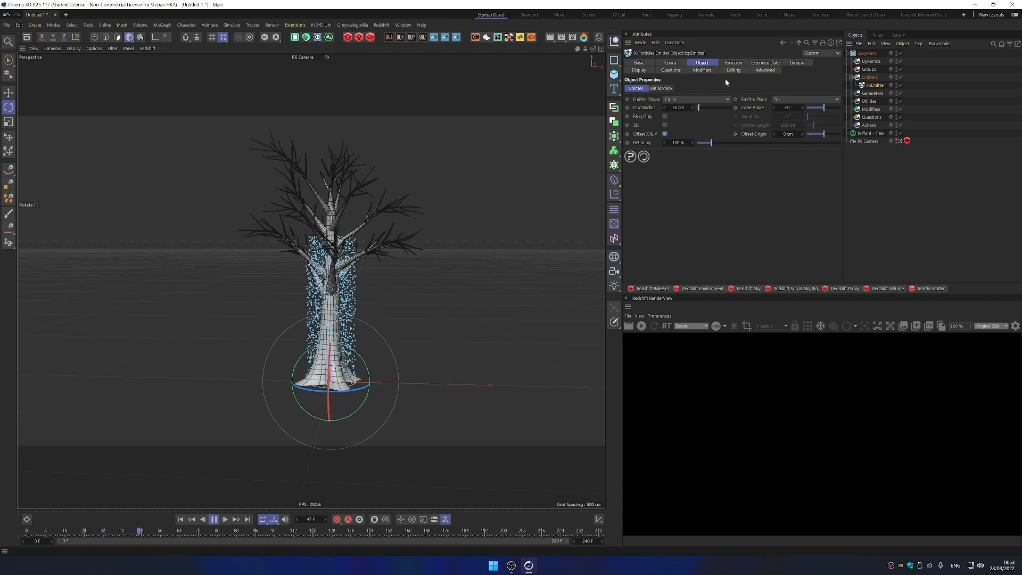
Add an xpFollowSurface modifier to the particle system and assign the toPlant tree as its surface object
click(874, 113)
click(837, 105)
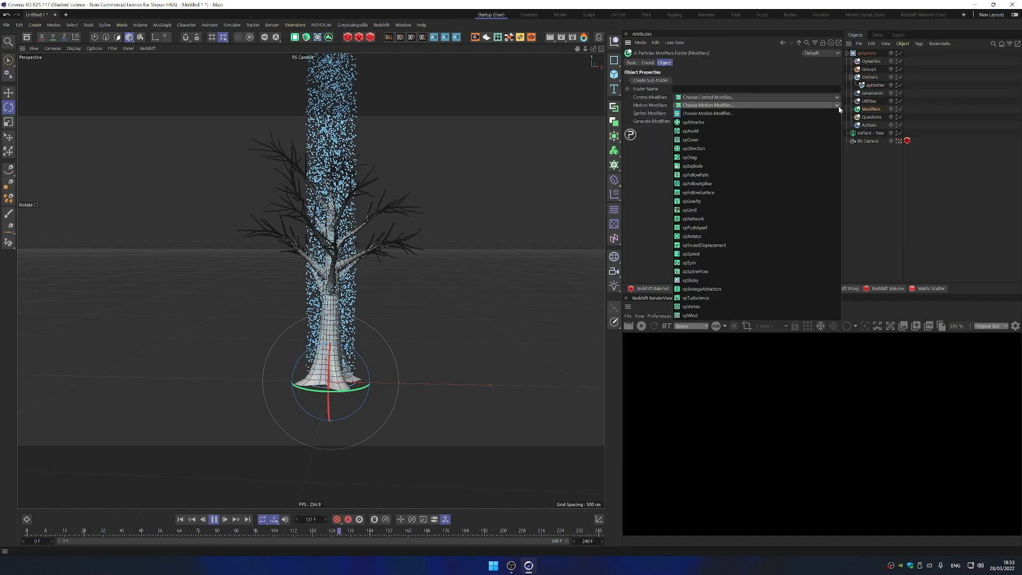
click(780, 192)
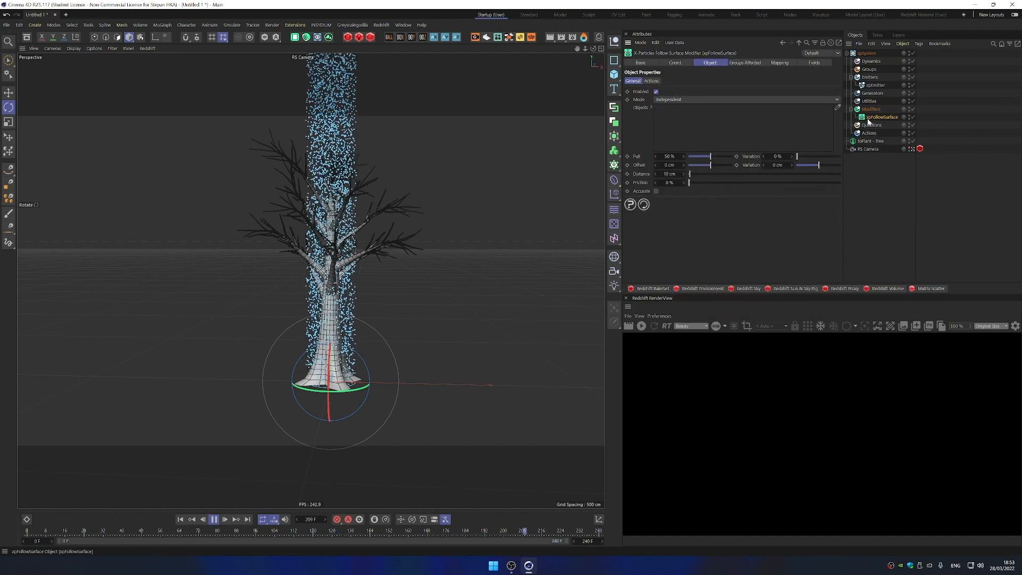
drag(870, 141, 791, 136)
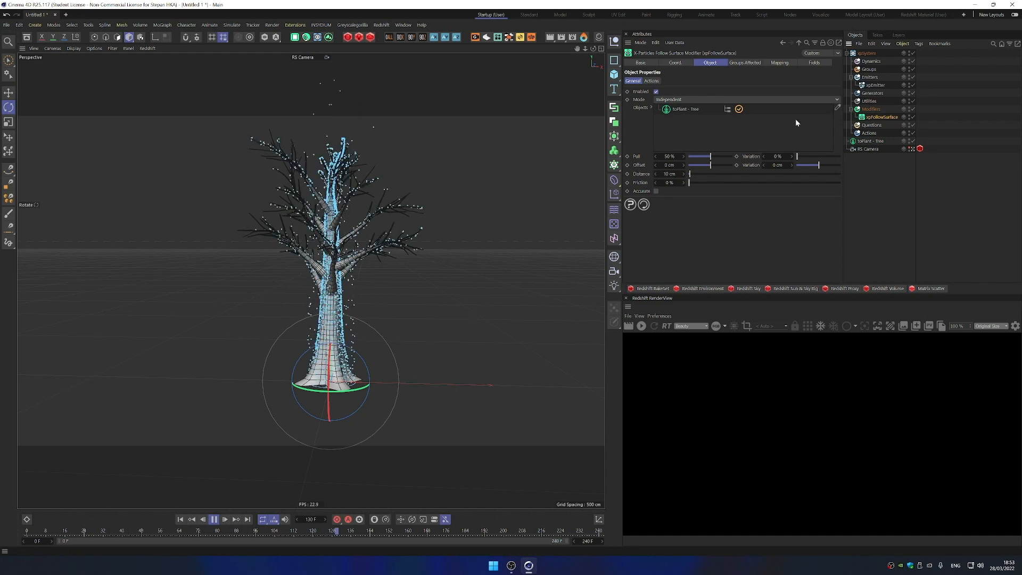
Try an emitter particle speed of 60 cm and settle on 100 cm
click(875, 85)
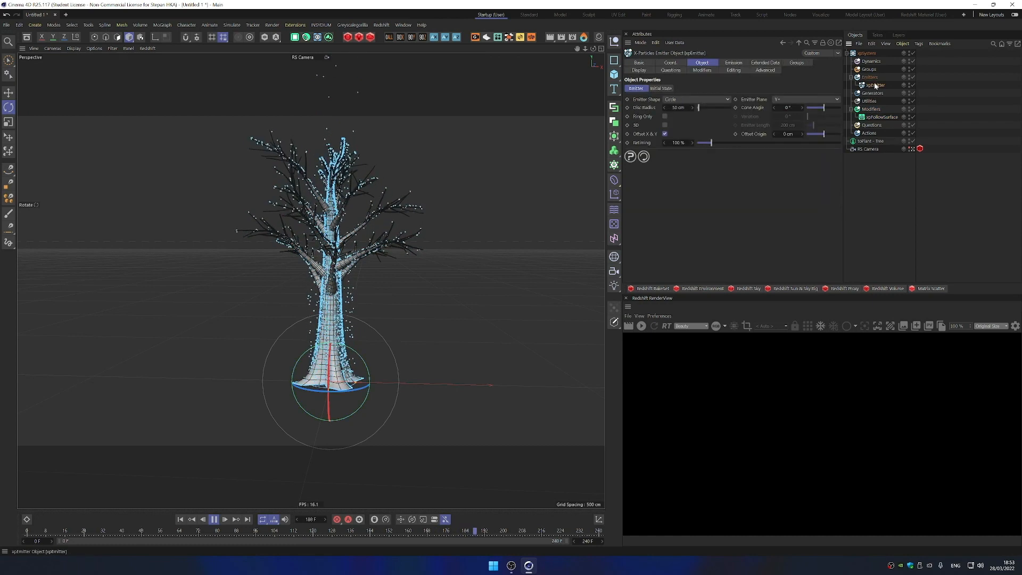
click(737, 64)
double_click(670, 179)
text(00)
key(Return)
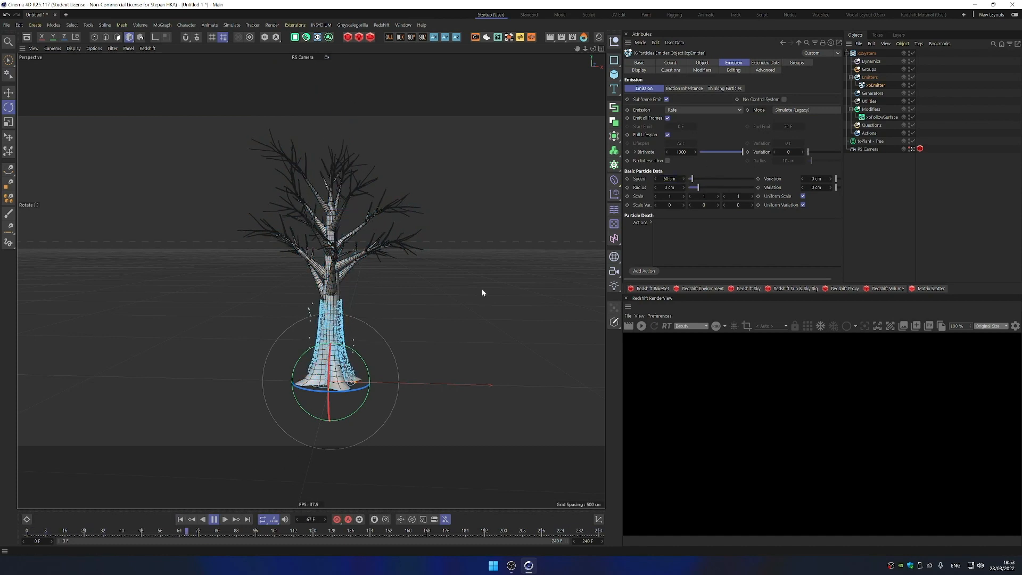
double_click(669, 178)
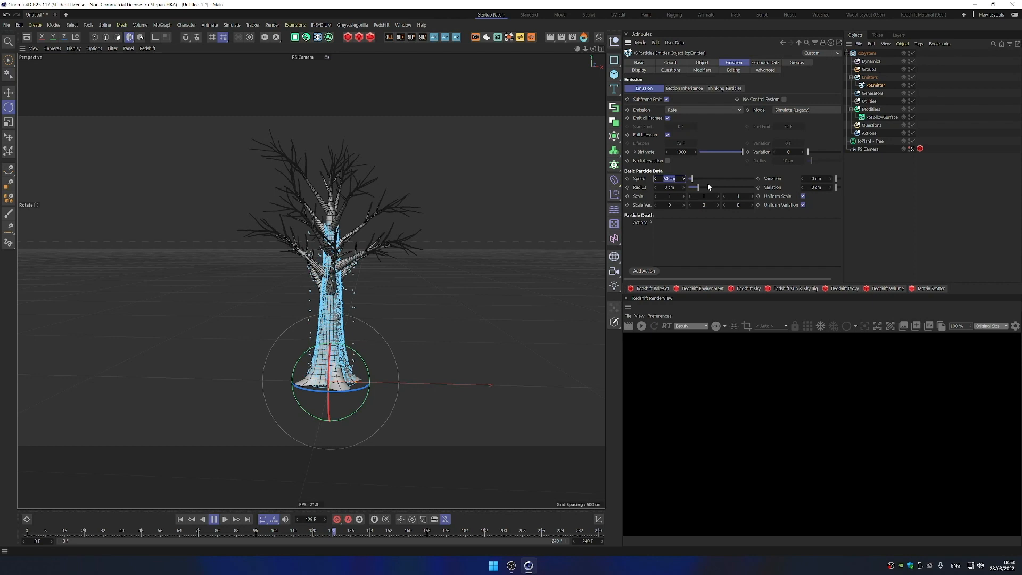
text(100)
key(Return)
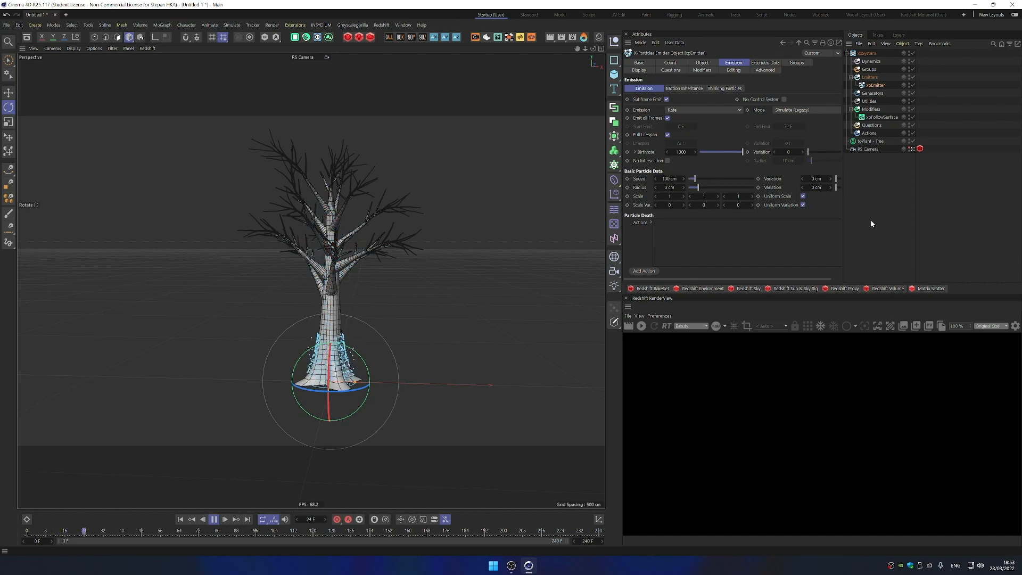
Add an xpTrail generator with xpEmitter as its source and run the simulation from the start until the trails cover the branches
click(872, 93)
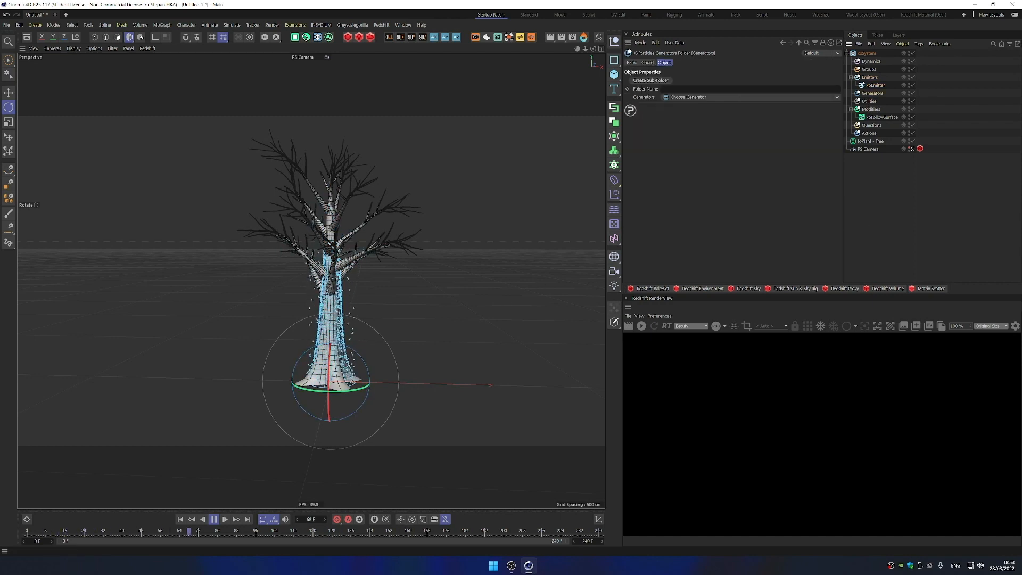
click(838, 97)
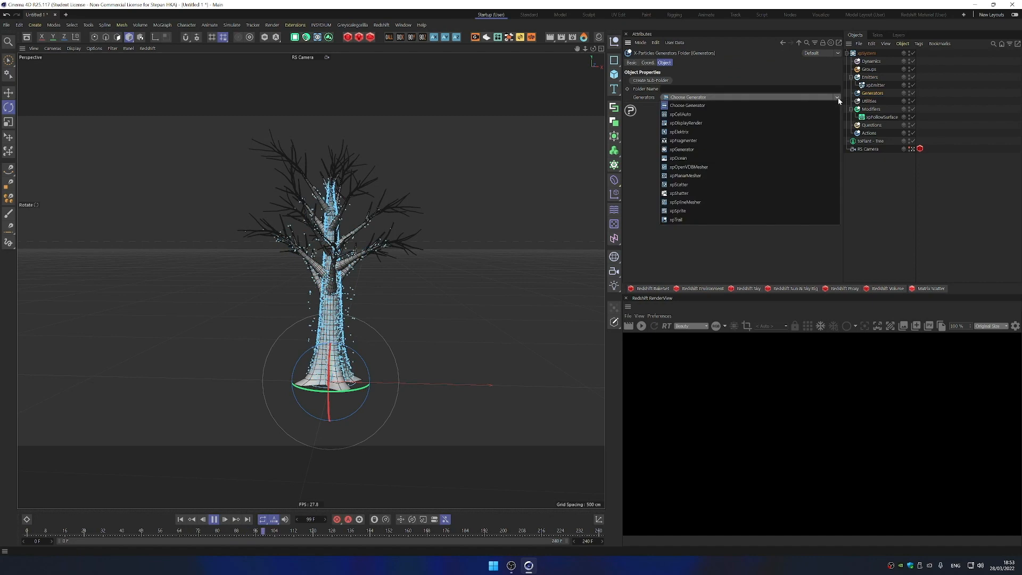
click(794, 218)
click(180, 522)
drag(875, 85, 842, 87)
drag(717, 105, 718, 104)
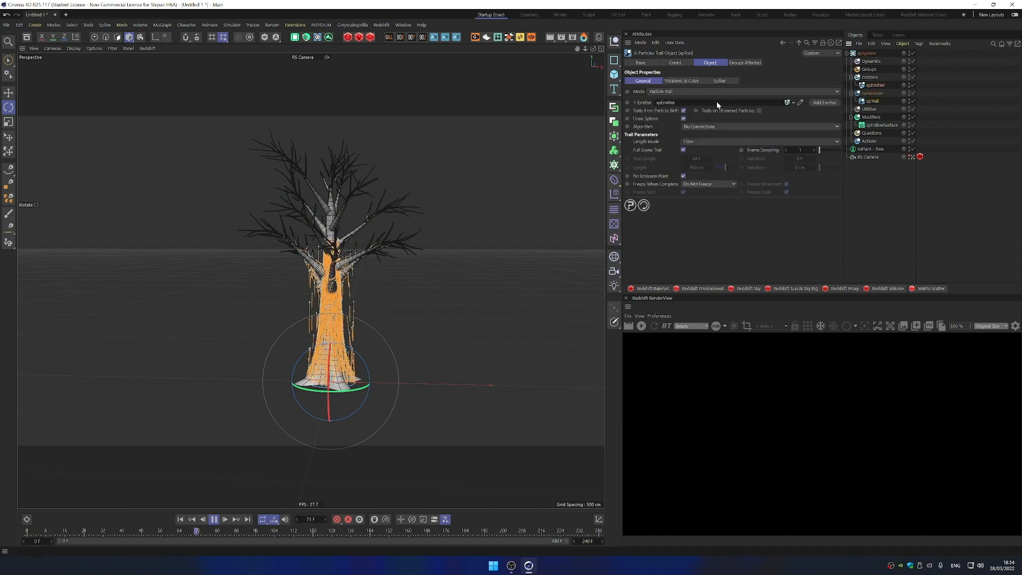
click(179, 519)
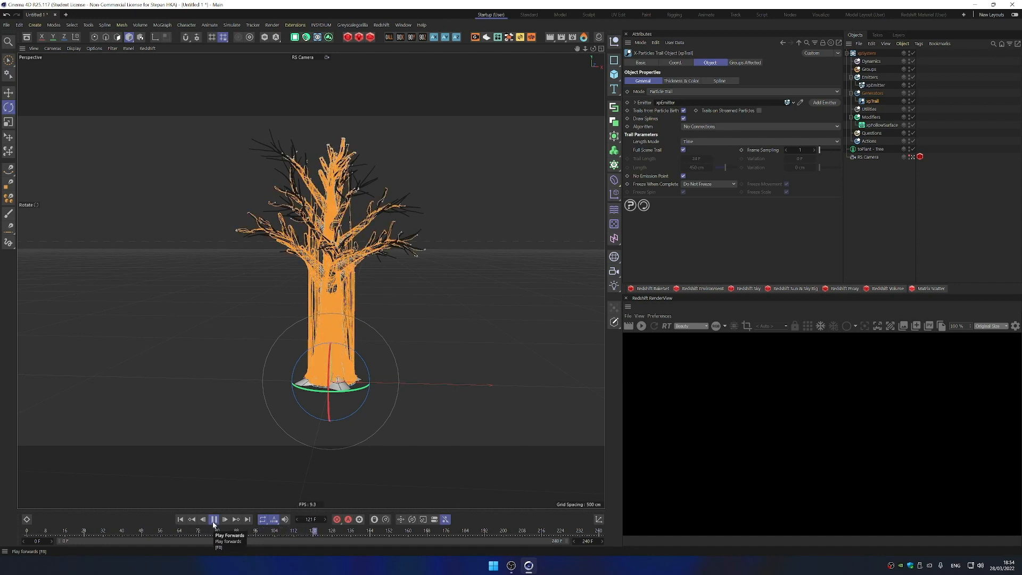
click(213, 522)
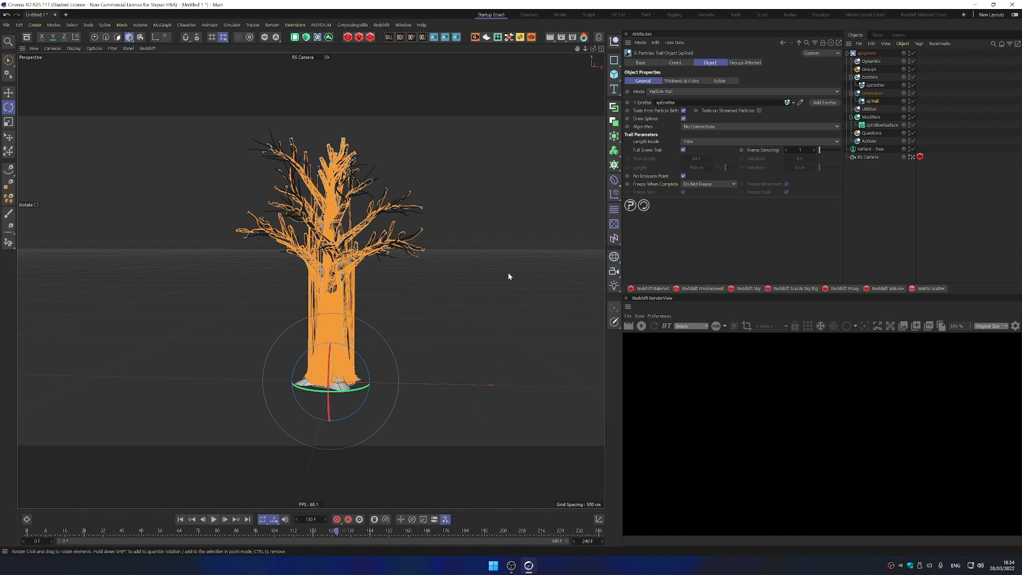
Raise the Follow Surface modifier's pull to about 89% and replay the simulation from the first frame
alt+drag(388, 251, 443, 244)
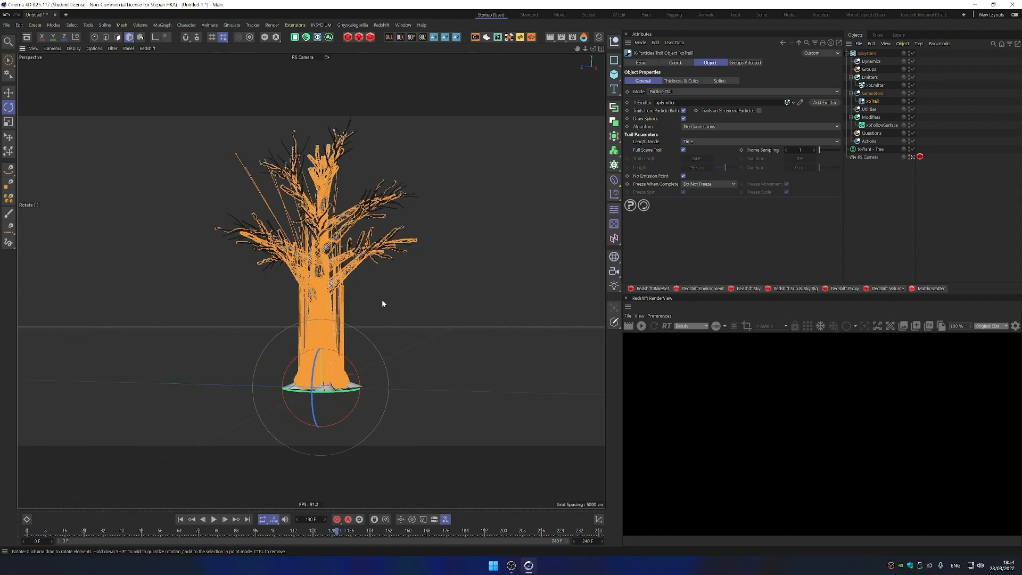
alt+drag(343, 309, 320, 345)
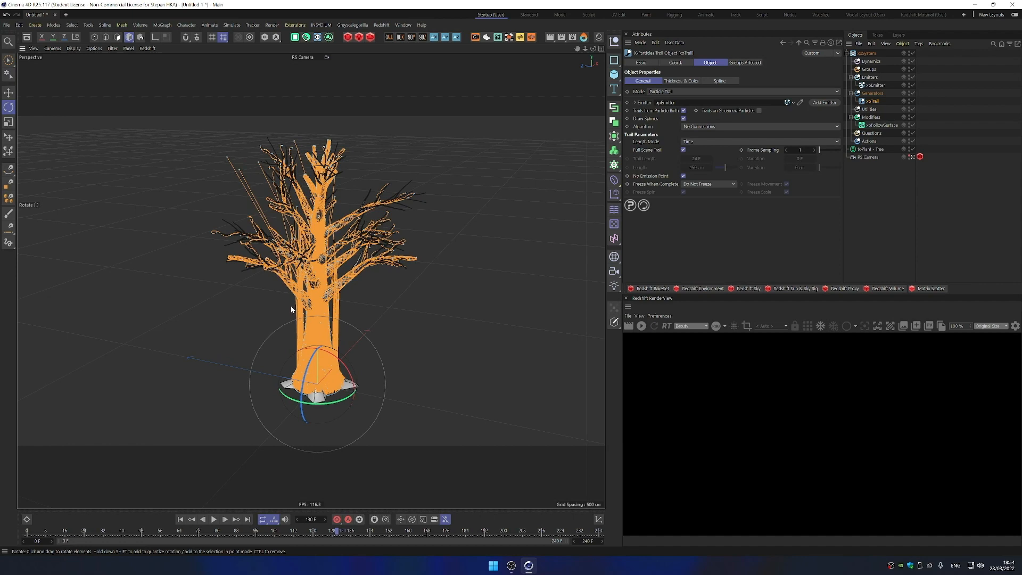
alt+drag(308, 291, 387, 273)
click(881, 126)
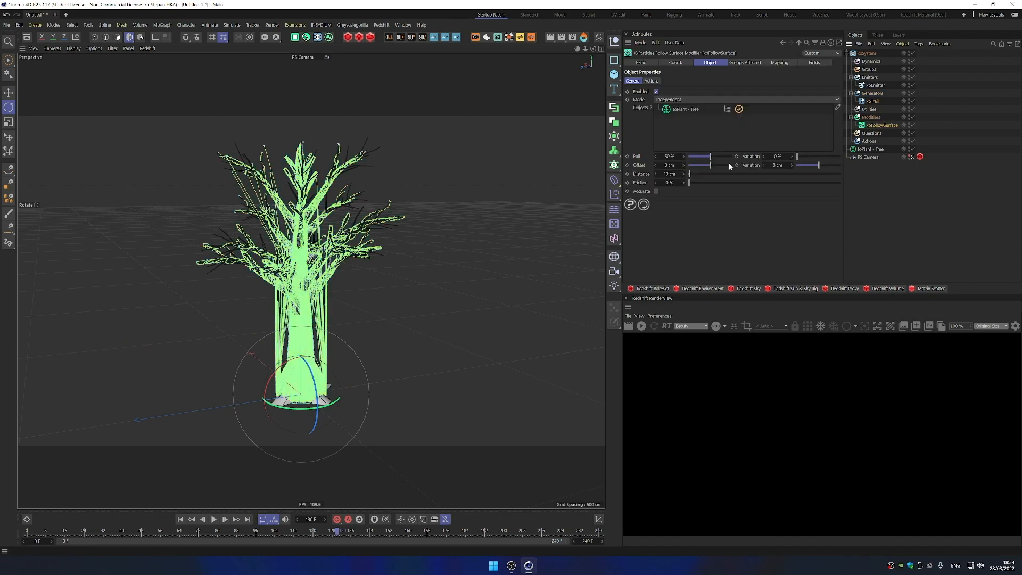
drag(725, 157, 728, 157)
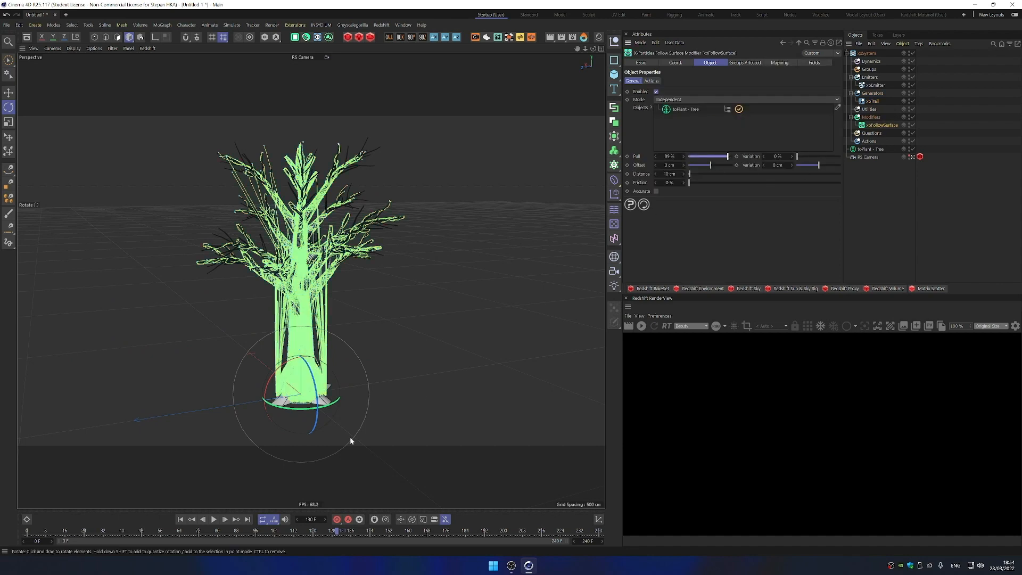
click(180, 519)
click(213, 519)
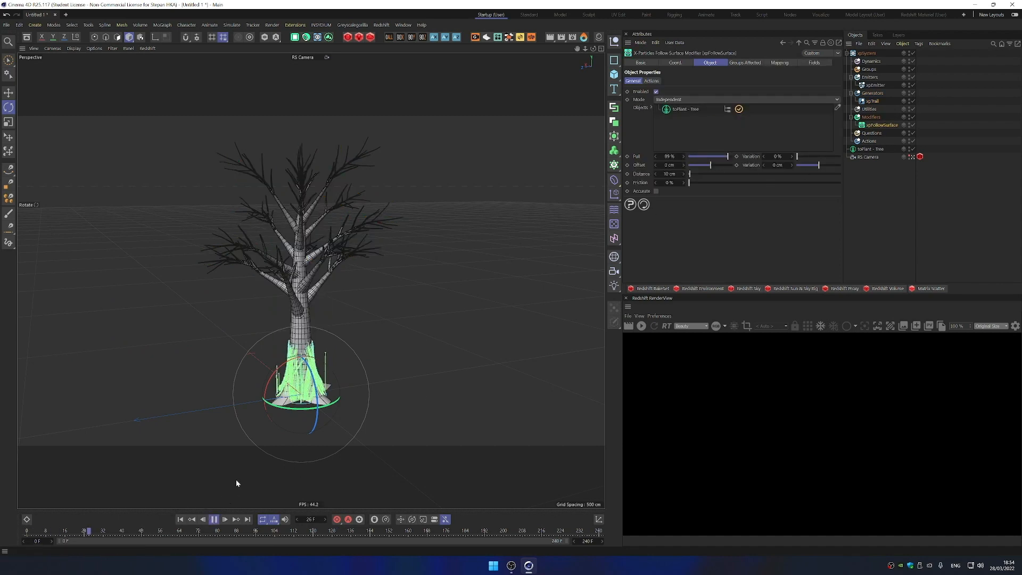
Reduce the circular emitter's disc radius to about 17 cm and replay the simulation to check the trails on the tree
click(874, 85)
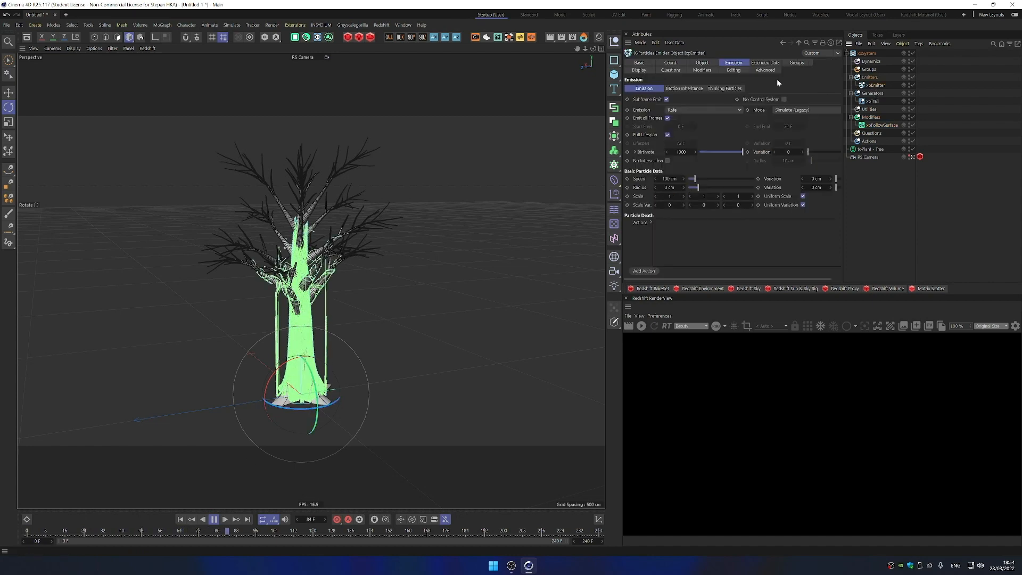
click(702, 62)
drag(679, 108, 676, 107)
click(180, 521)
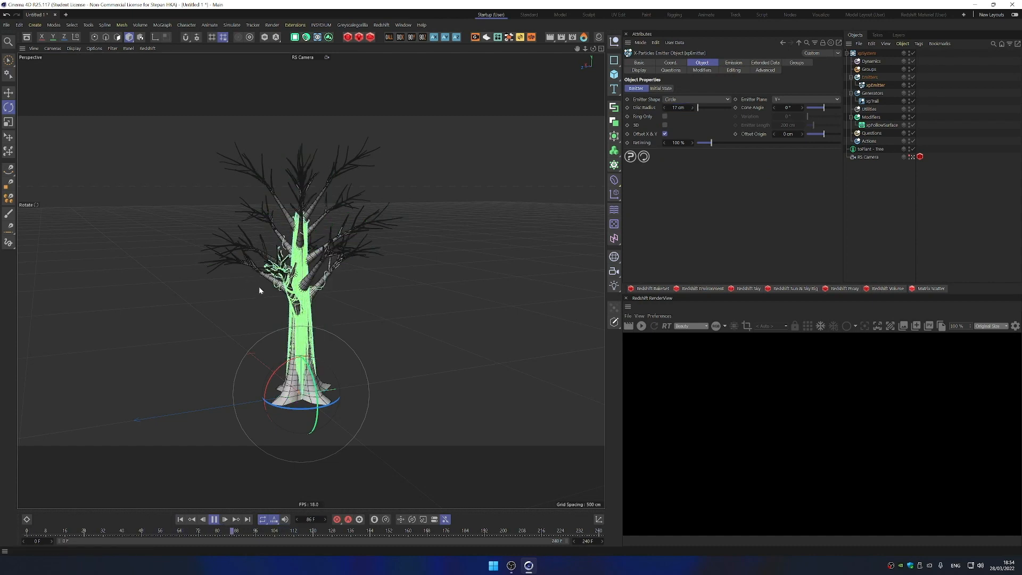
click(215, 521)
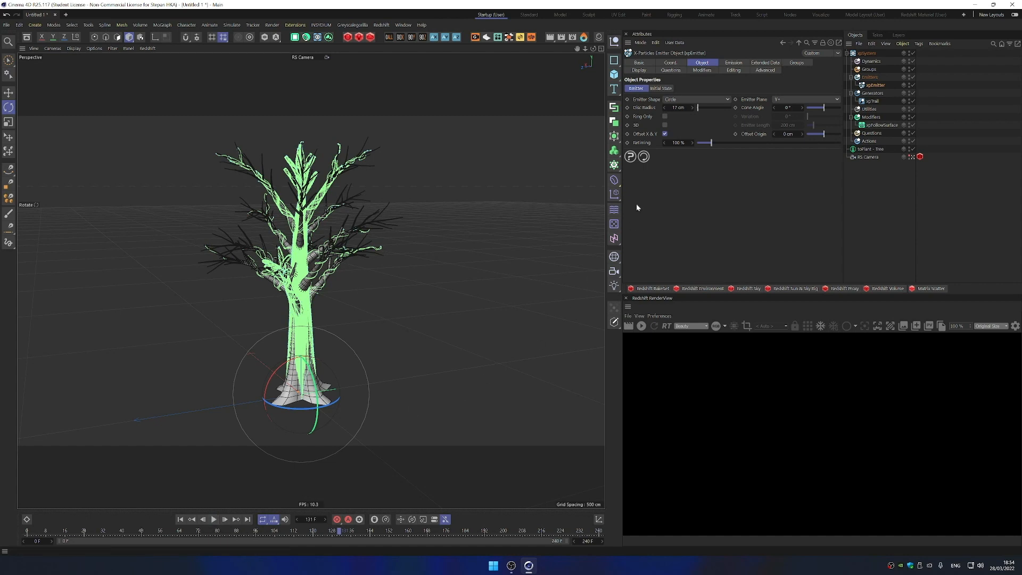
alt+drag(522, 237, 208, 420)
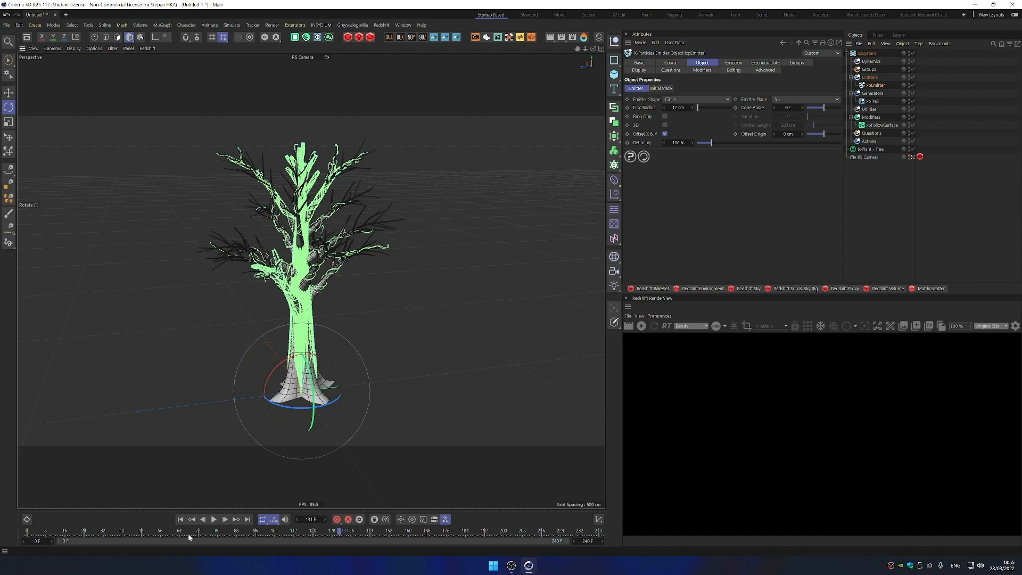
Set the emitter's birthrate to 2000 and replay the simulation from the start up the tree
click(180, 519)
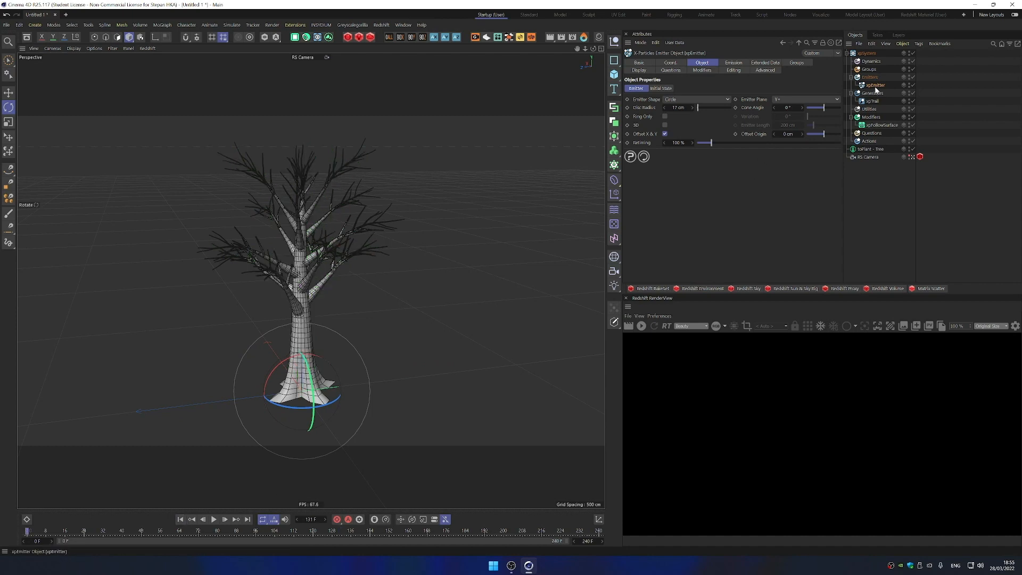
click(733, 63)
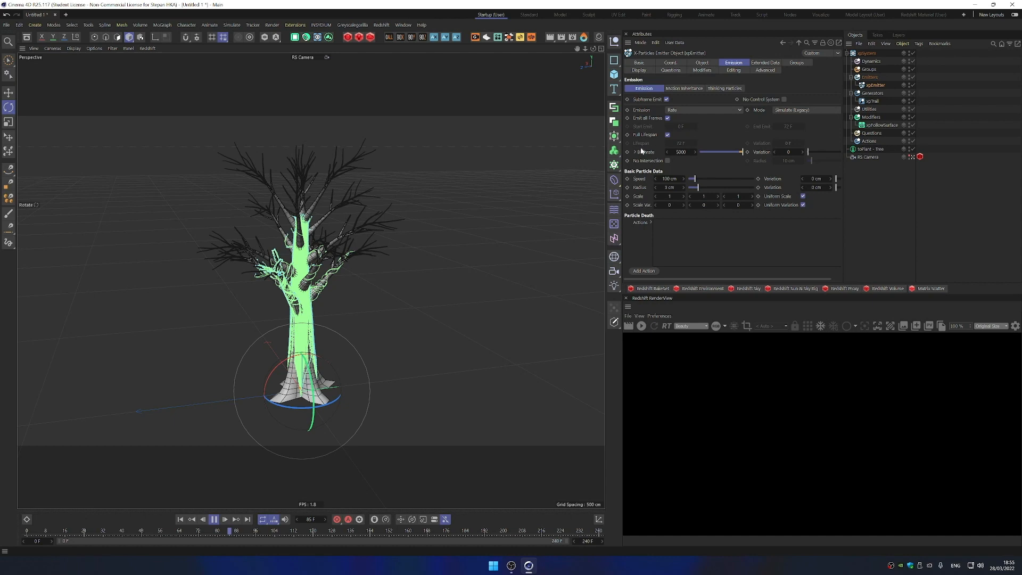
click(680, 151)
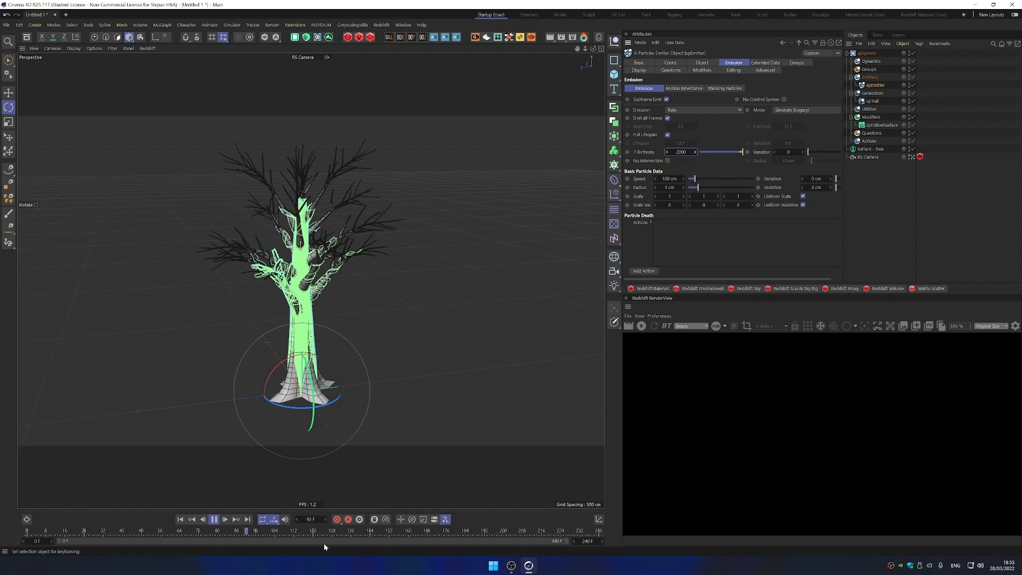
click(213, 520)
click(214, 519)
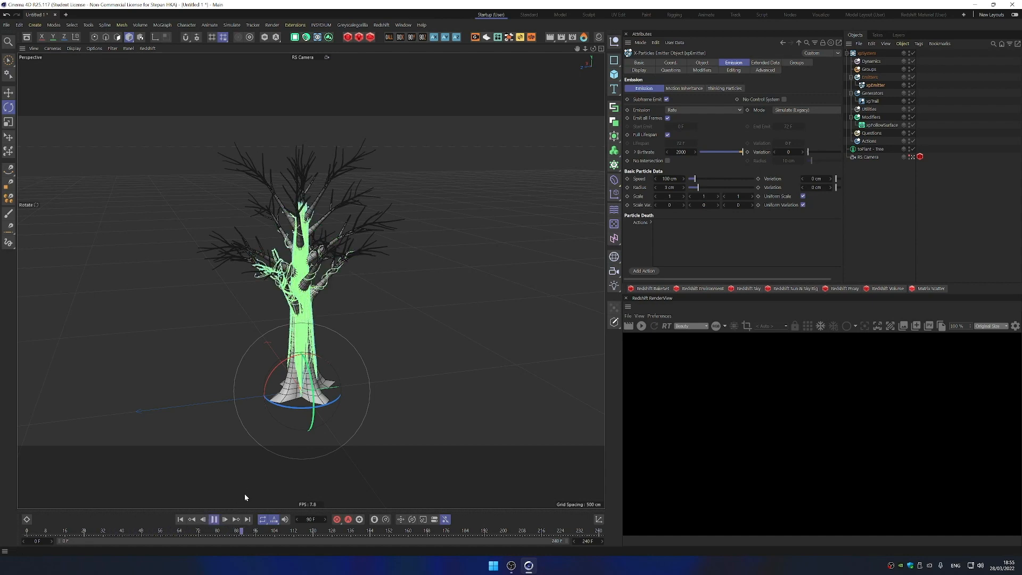
click(215, 521)
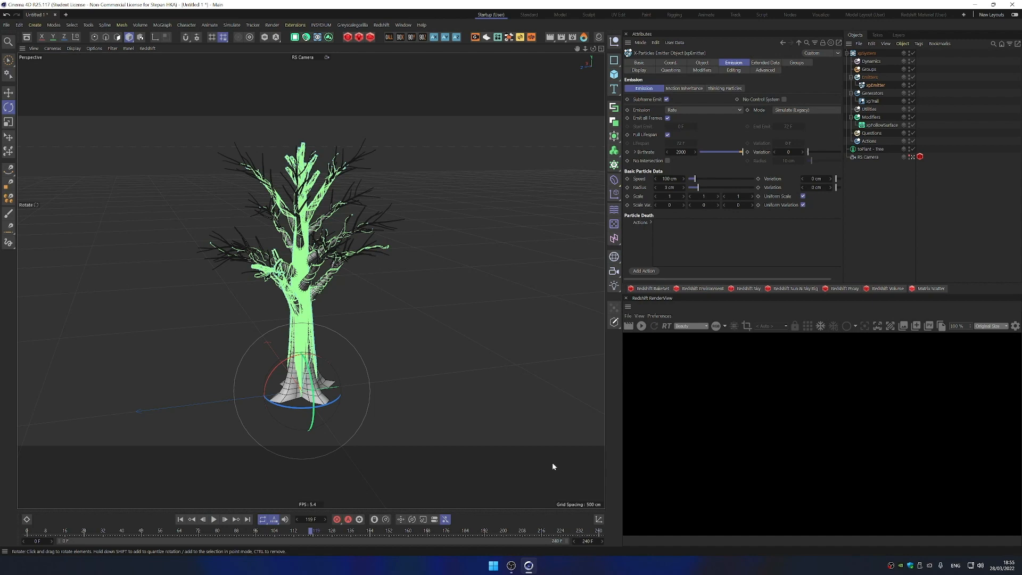
Shorten the project timeline to end at frame 120
click(587, 541)
text(120)
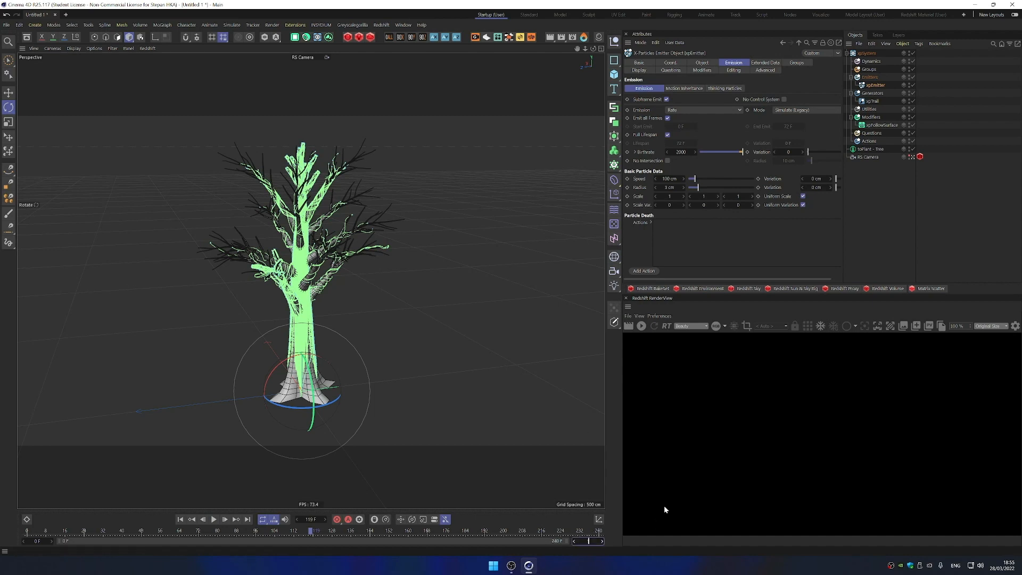
key(Return)
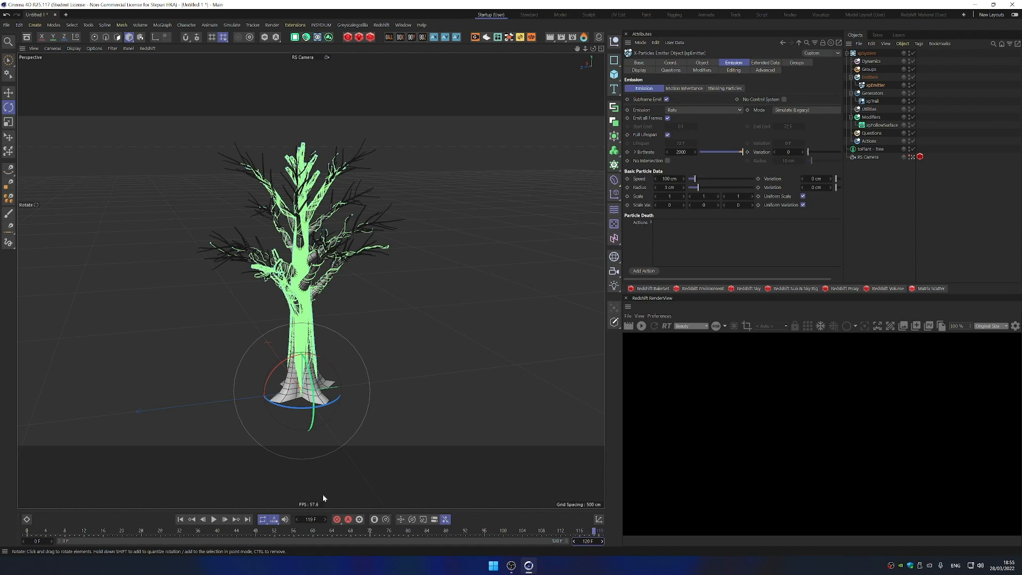
Bake the xpTrail object as Alembic and move the baked copy out of the particle system to the top of the hierarchy
click(872, 100)
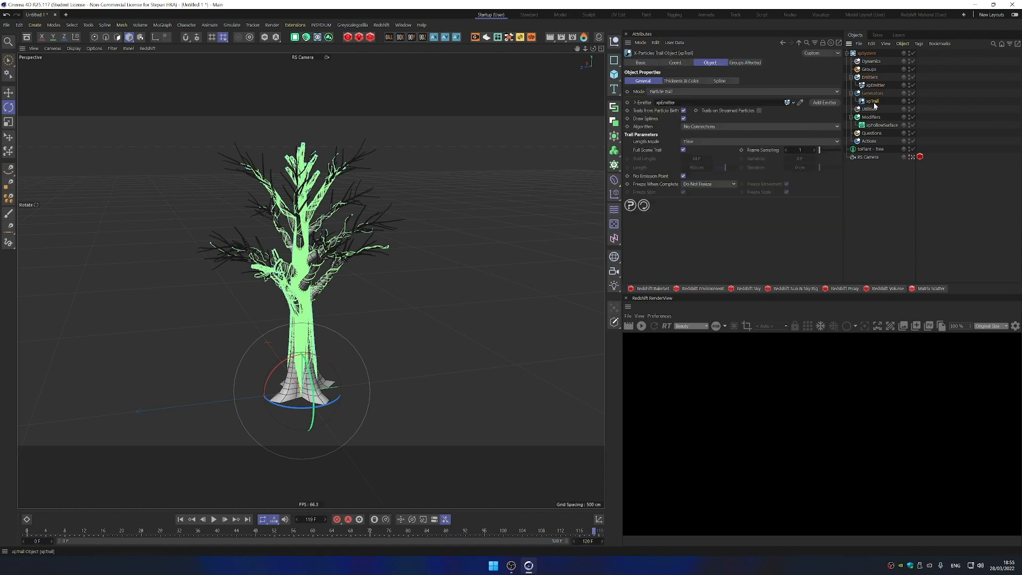
right_click(871, 100)
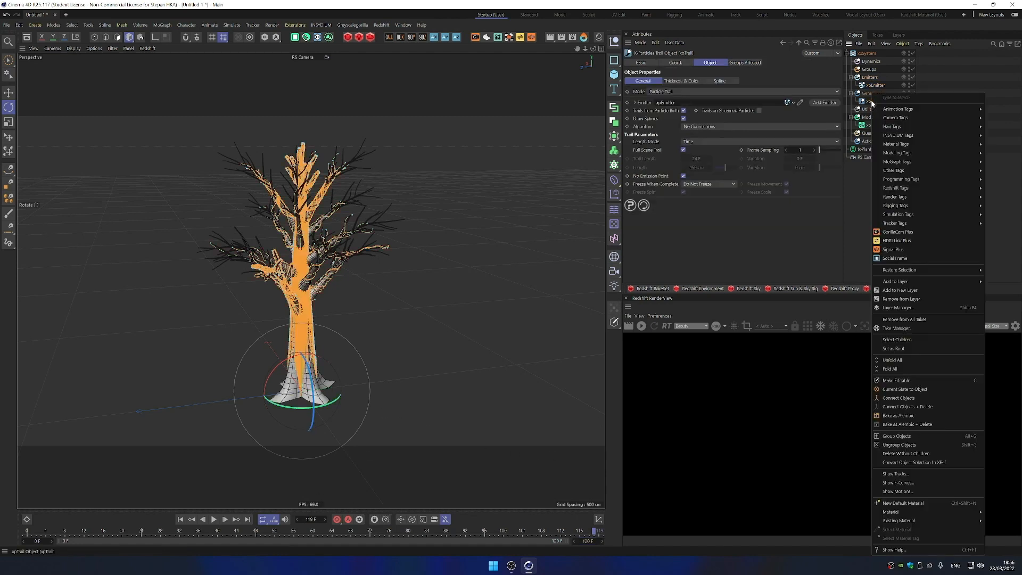
click(899, 415)
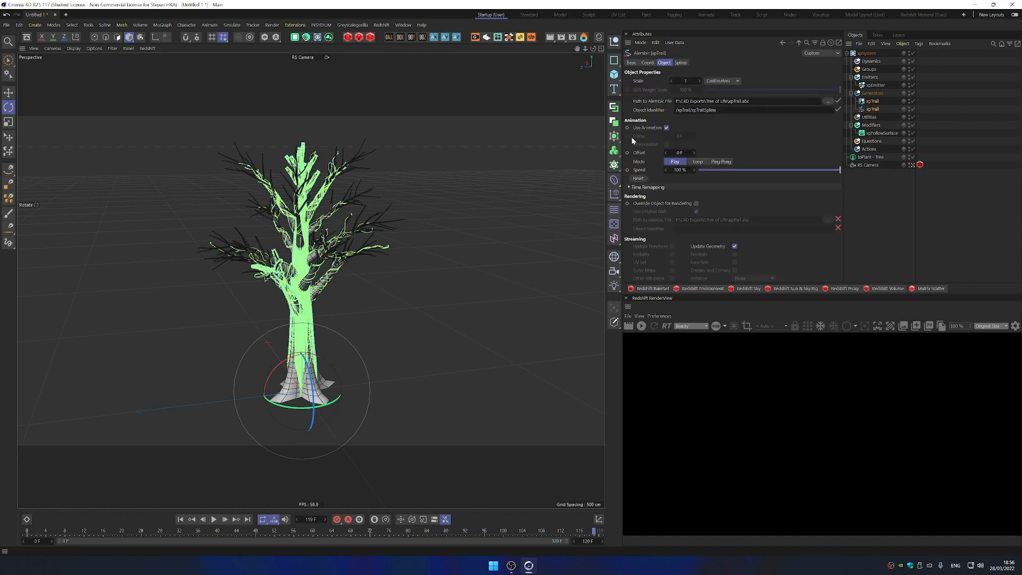
drag(874, 110, 870, 51)
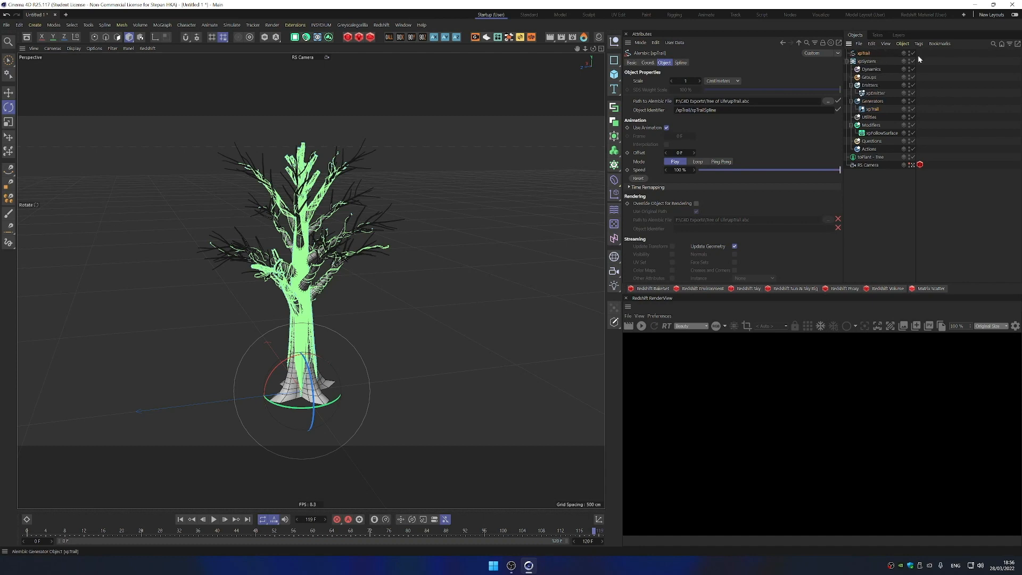
Disable and collapse the xpSystem, then play the baked xpTrail Alembic from the first frame to check it
click(911, 61)
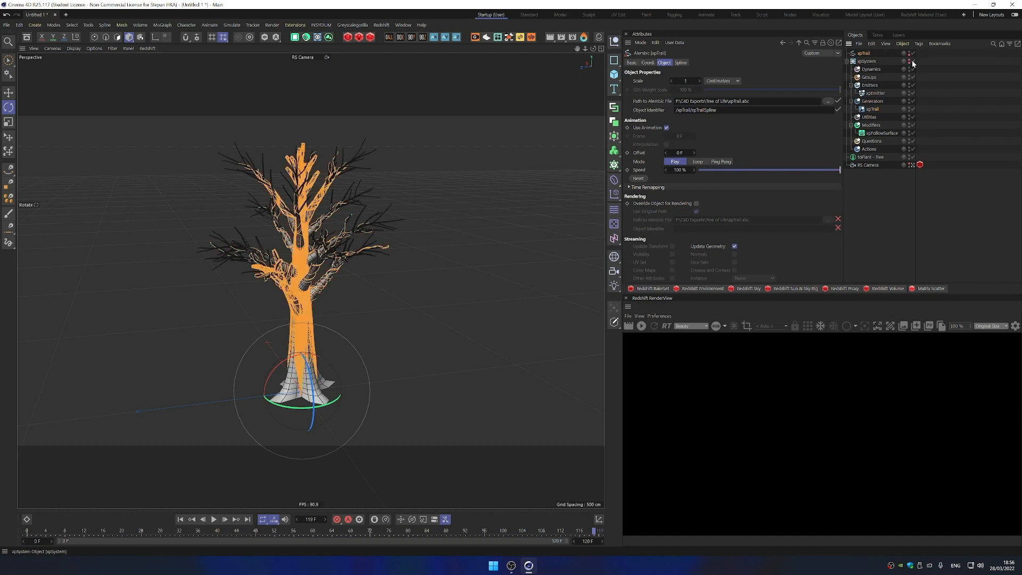
click(846, 61)
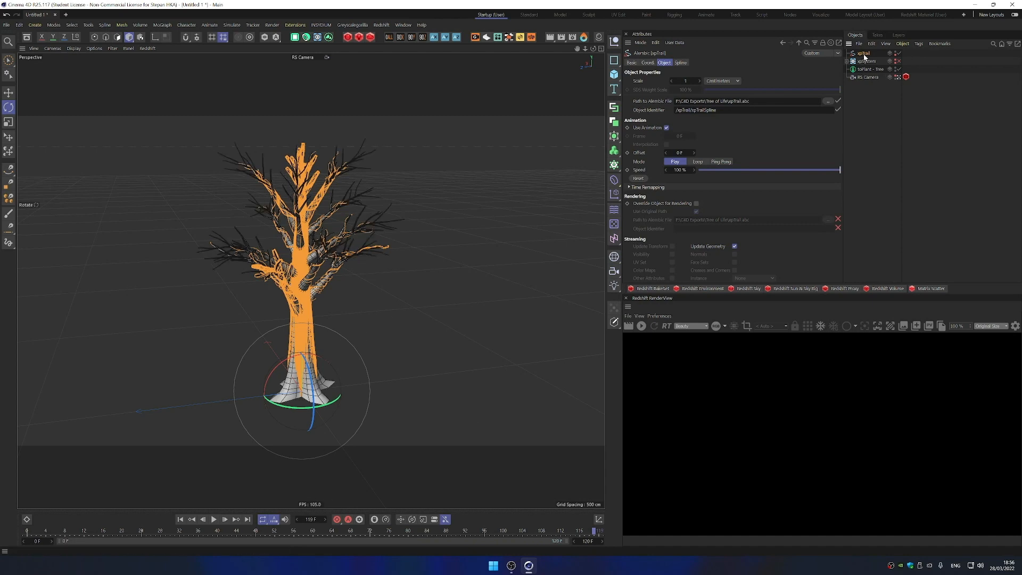
click(180, 519)
click(214, 520)
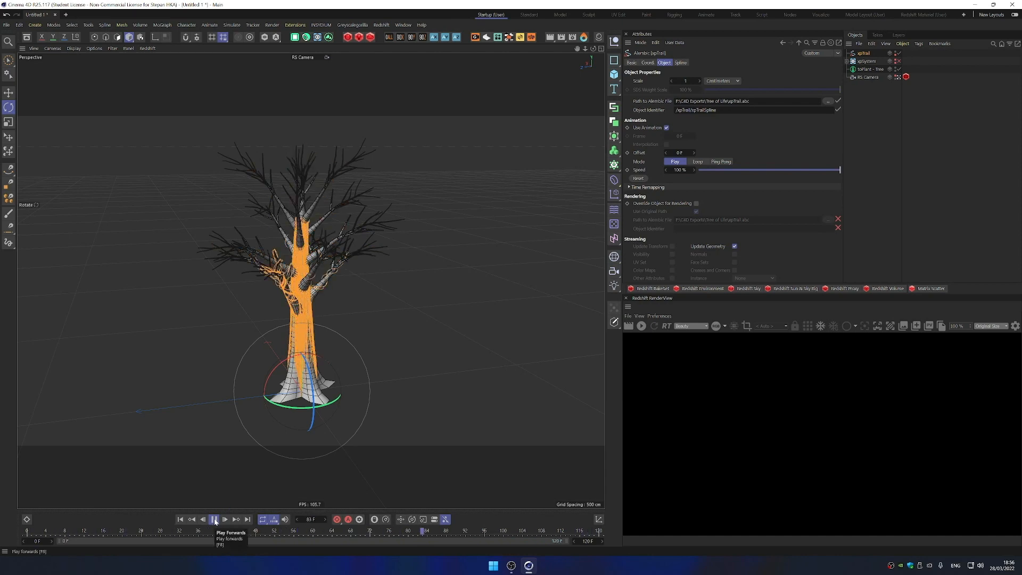
click(214, 518)
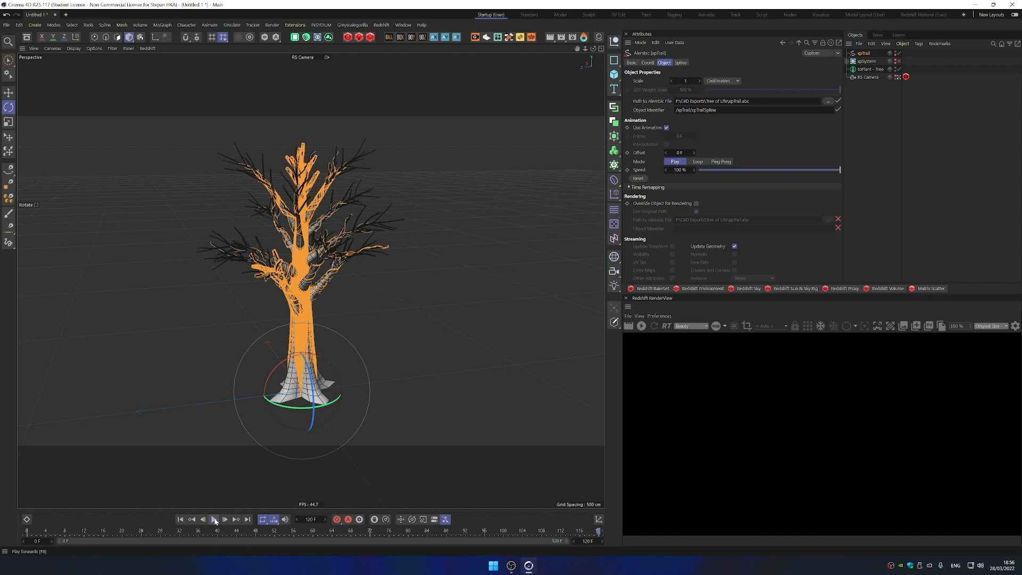
Freeze the baked xpTrail at frame 120 with its animation turned off and start the live Redshift render
click(665, 128)
click(679, 136)
text(120)
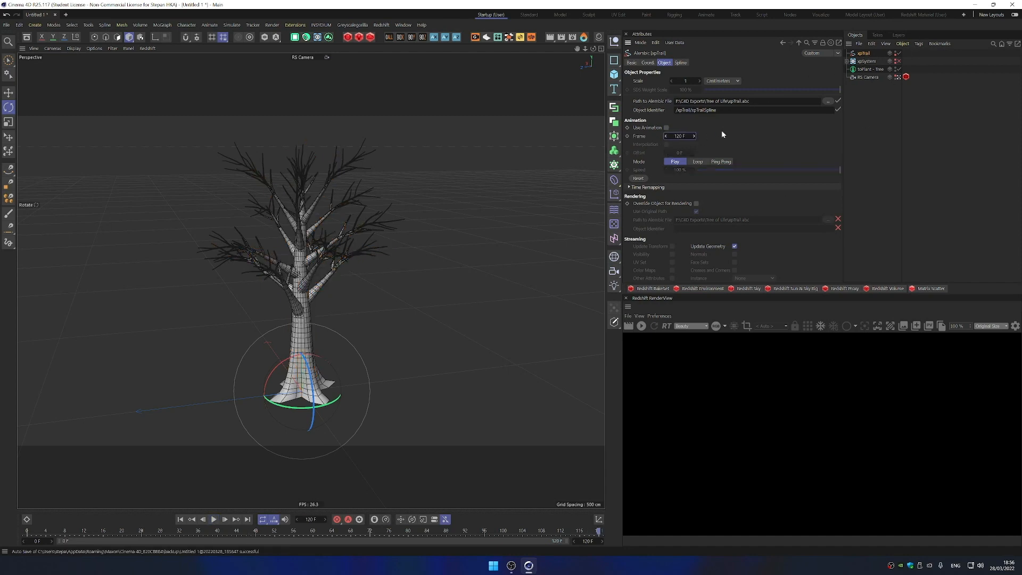
key(Return)
alt+drag(196, 415, 490, 342)
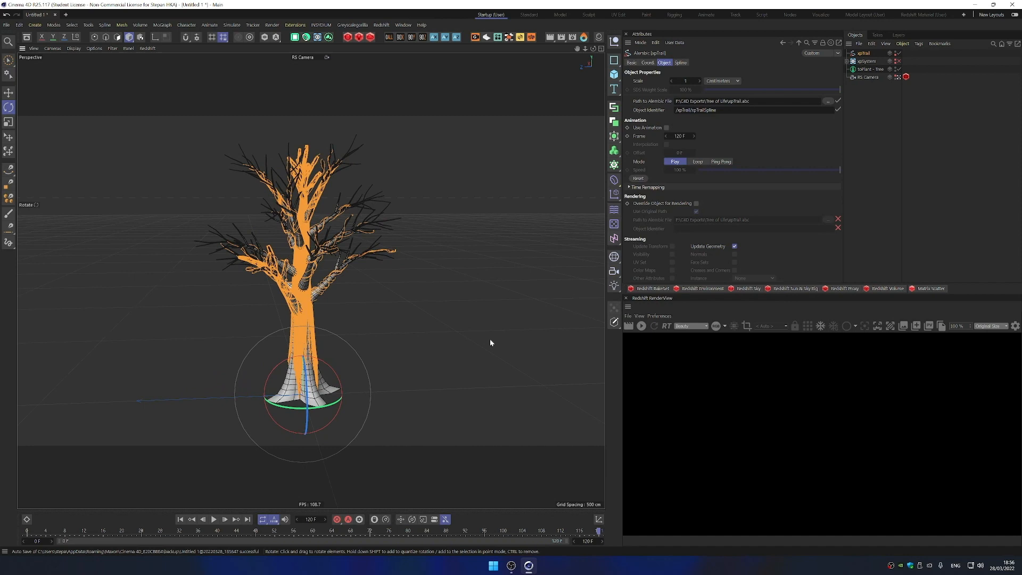
click(642, 326)
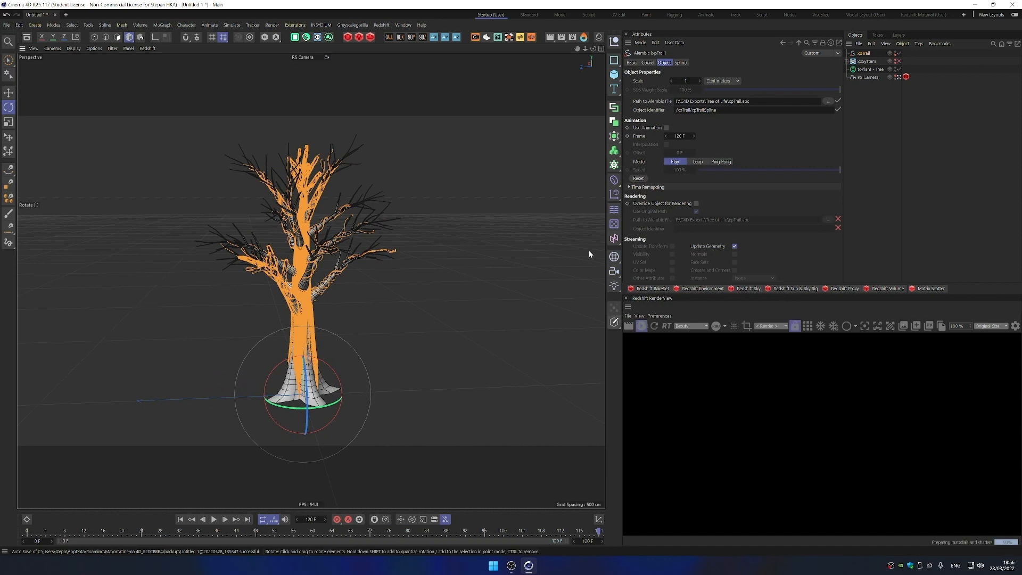
Add a Landscape object and adjust its height and vertical position so the trunk's base stands on its mound
click(614, 74)
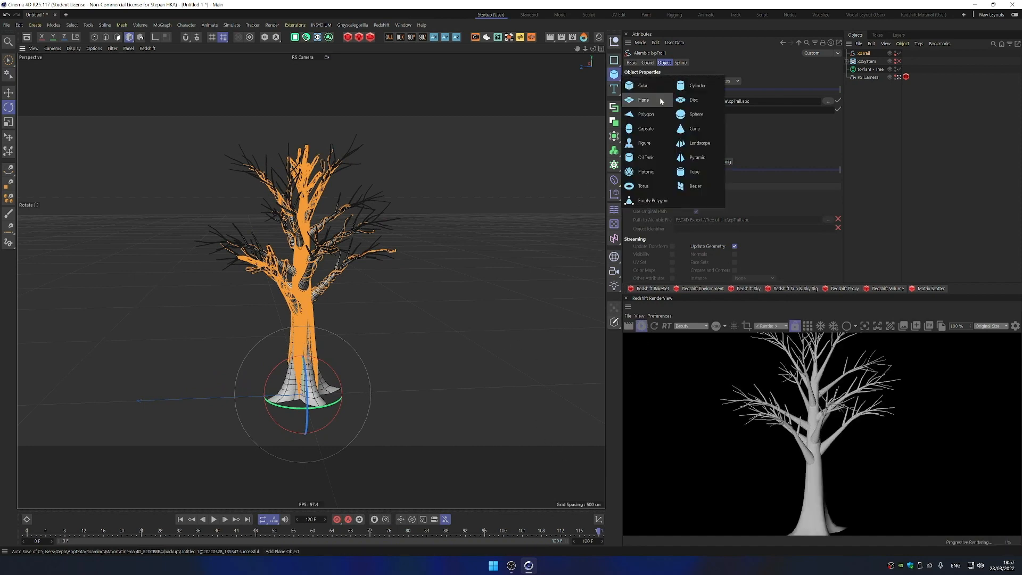
click(696, 145)
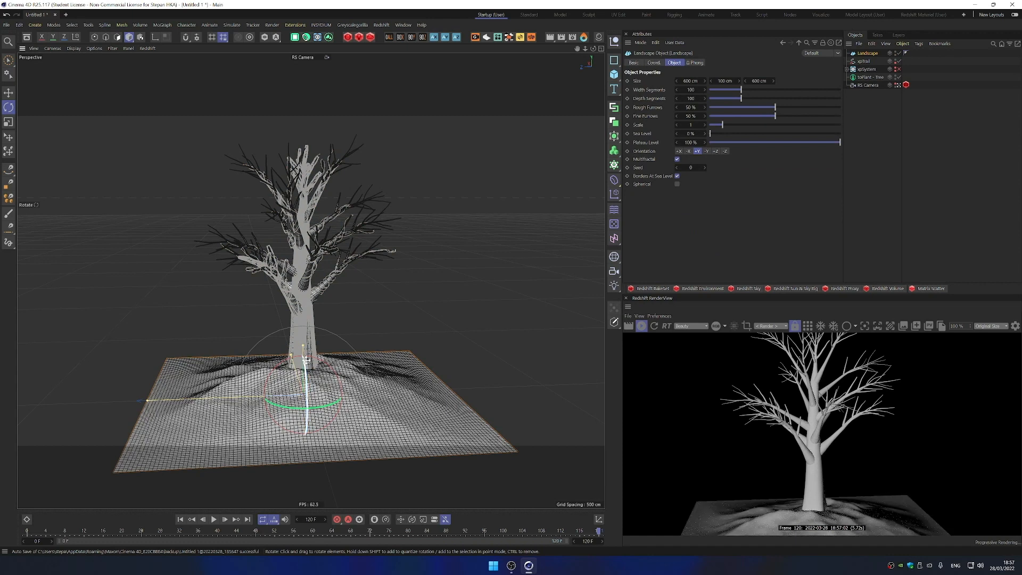
drag(305, 351, 326, 380)
alt+middle_drag(369, 331, 371, 297)
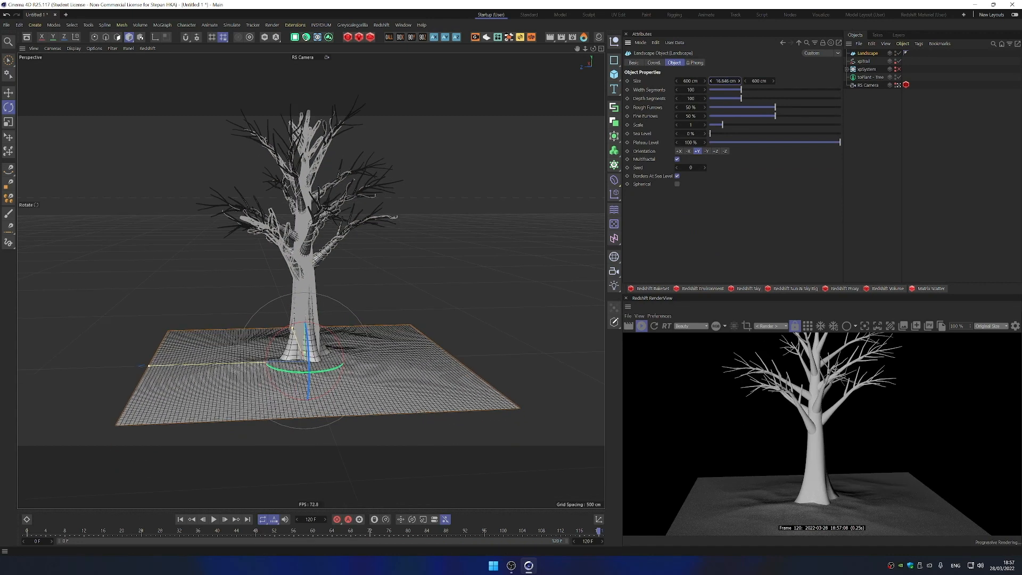
mouse_move(738, 81)
mouse_down()
mouse_move(739, 41)
mouse_move(738, 86)
mouse_up()
text(re)
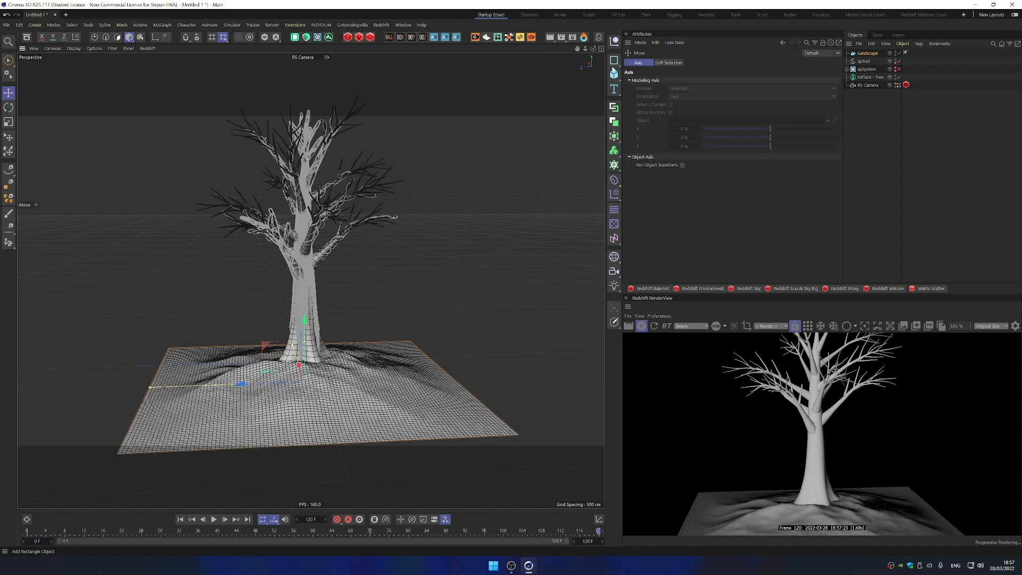
Add a Disc with a 15000 cm outer radius and lower it slightly beneath the landscape's mound
click(614, 73)
click(695, 100)
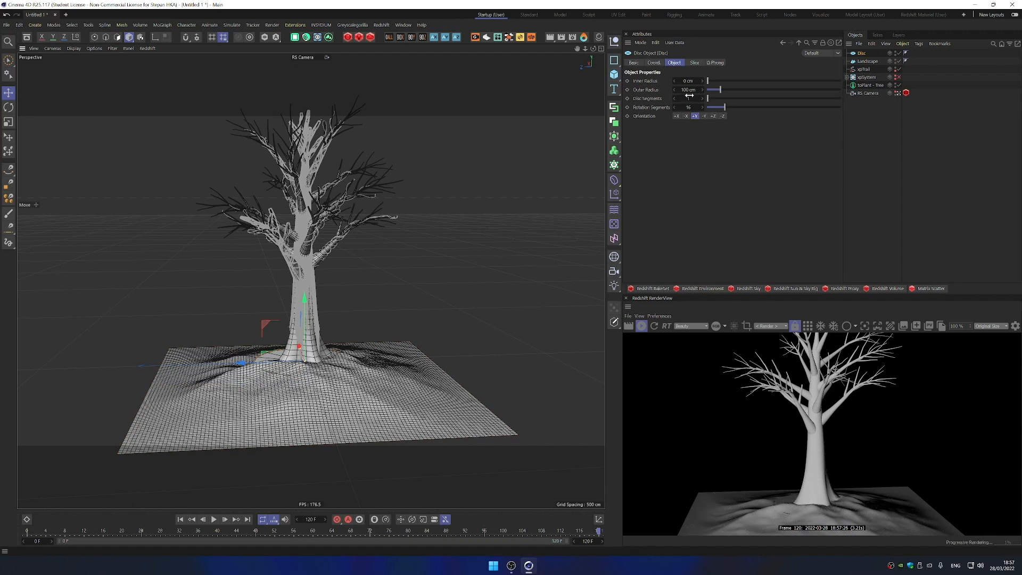
click(688, 90)
key(Return)
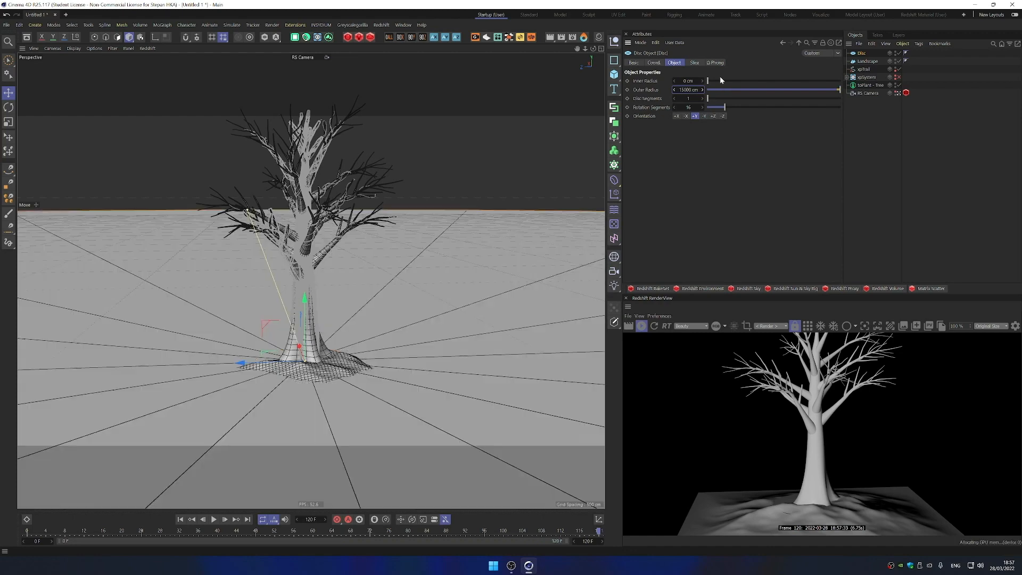
alt+drag(362, 246, 361, 232)
drag(304, 277, 305, 290)
alt+drag(326, 299, 409, 392)
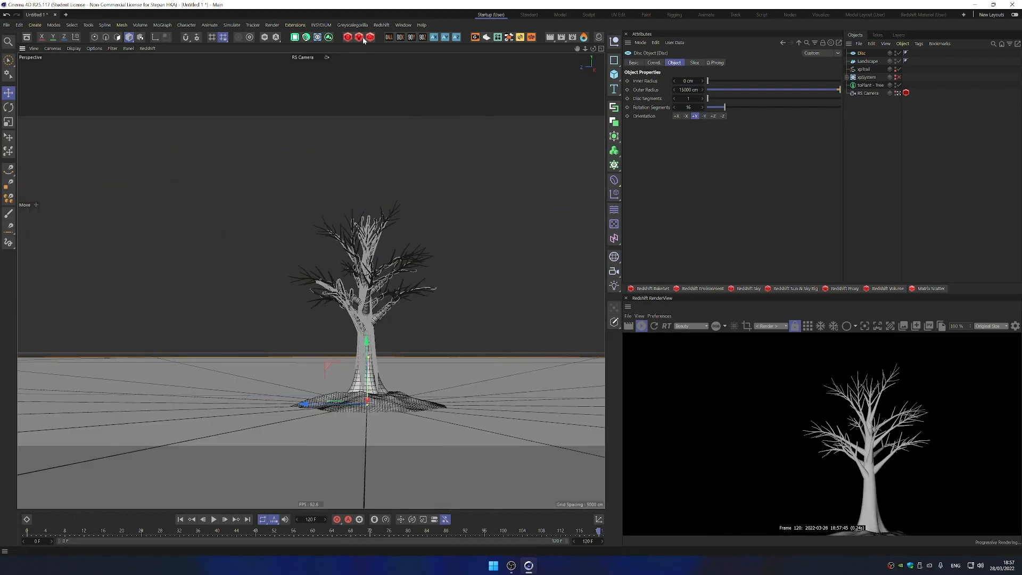
Add a Redshift Dome Light and load night_dunes.hdr as its texture
click(360, 37)
click(407, 76)
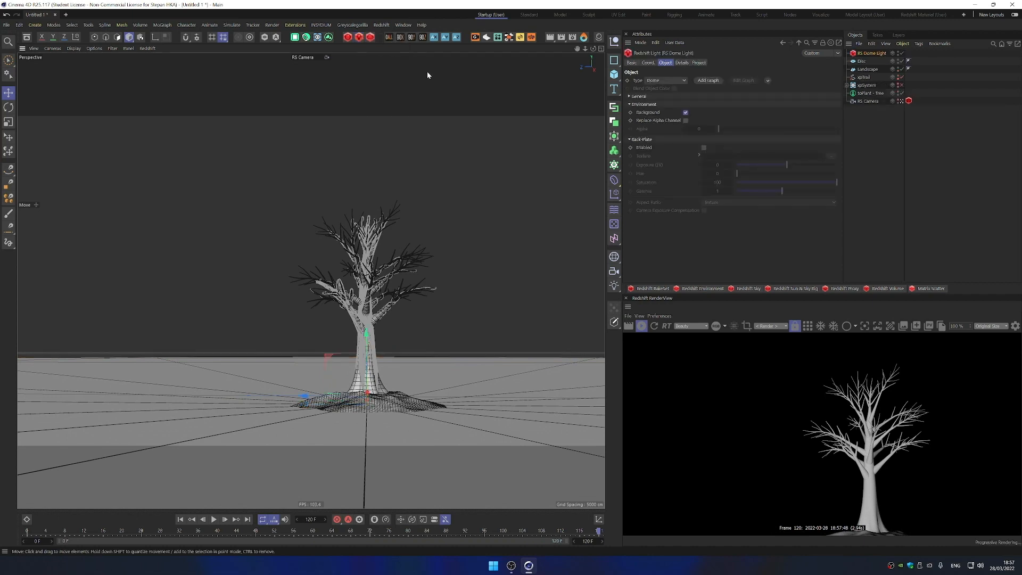
click(629, 96)
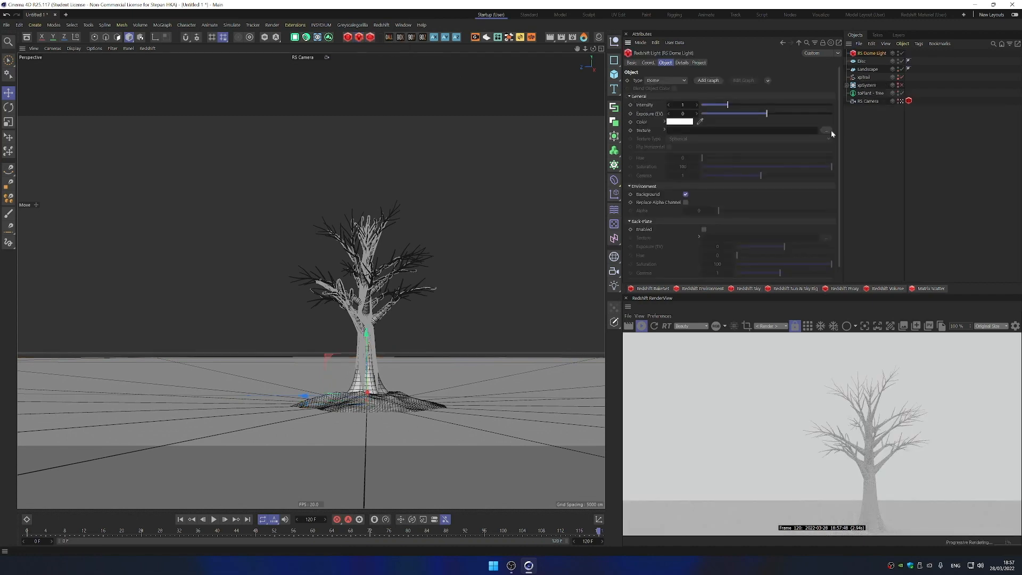
click(826, 131)
double_click(133, 78)
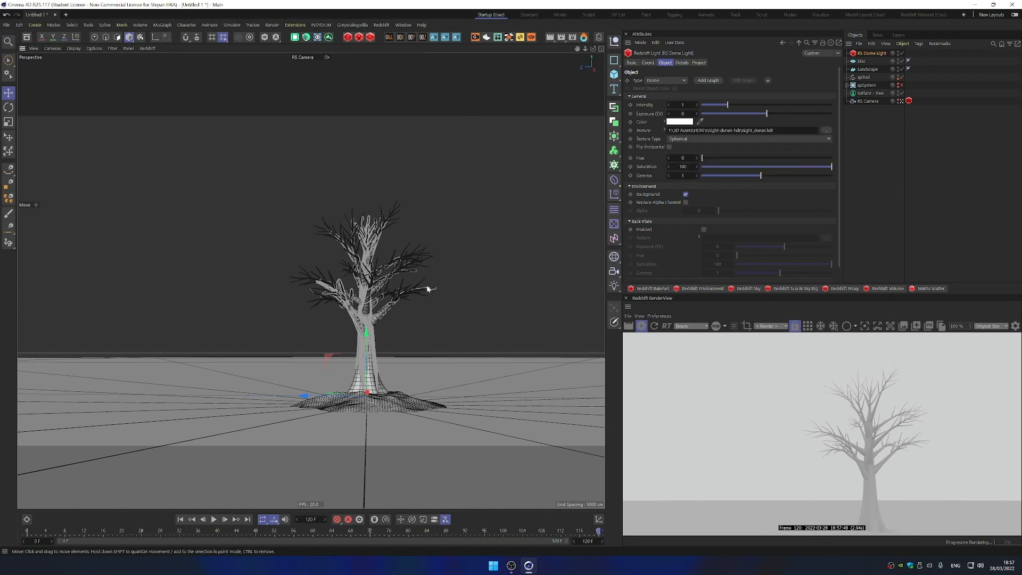
alt+middle_drag(426, 285, 397, 265)
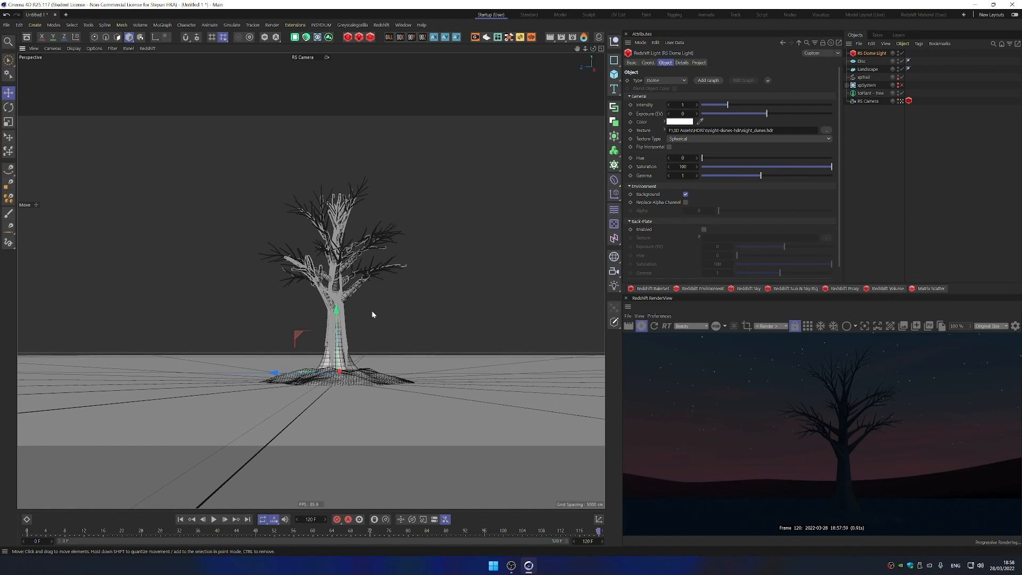
alt+drag(372, 311, 374, 313)
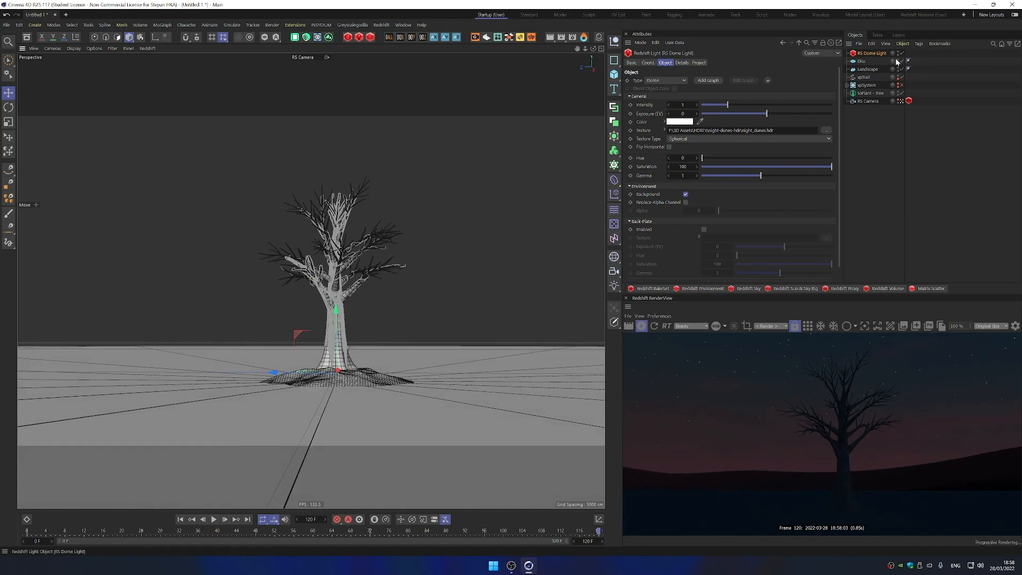
Create a Redshift Material and assign it to the Disc
click(346, 40)
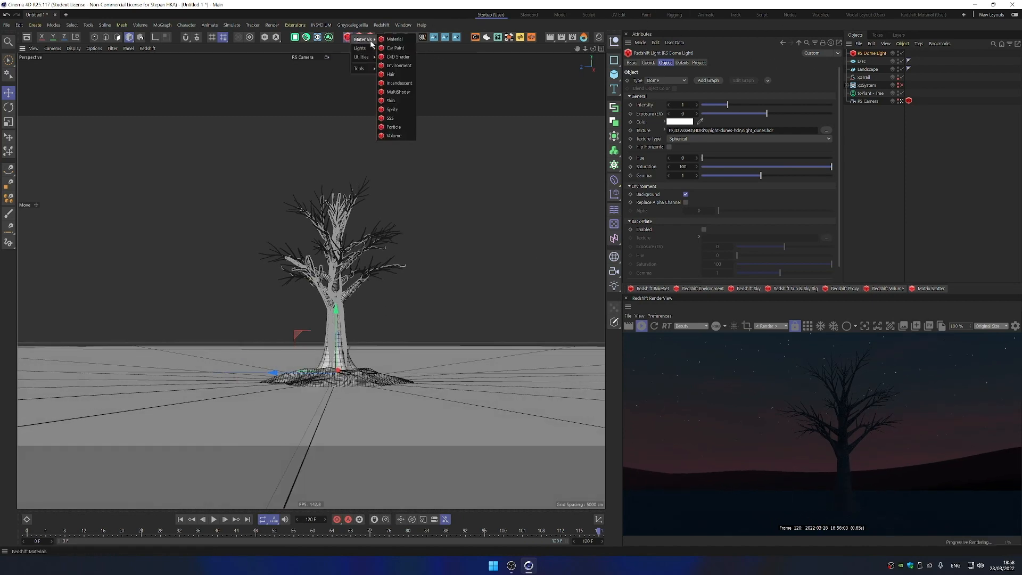
click(397, 41)
drag(655, 91, 718, 96)
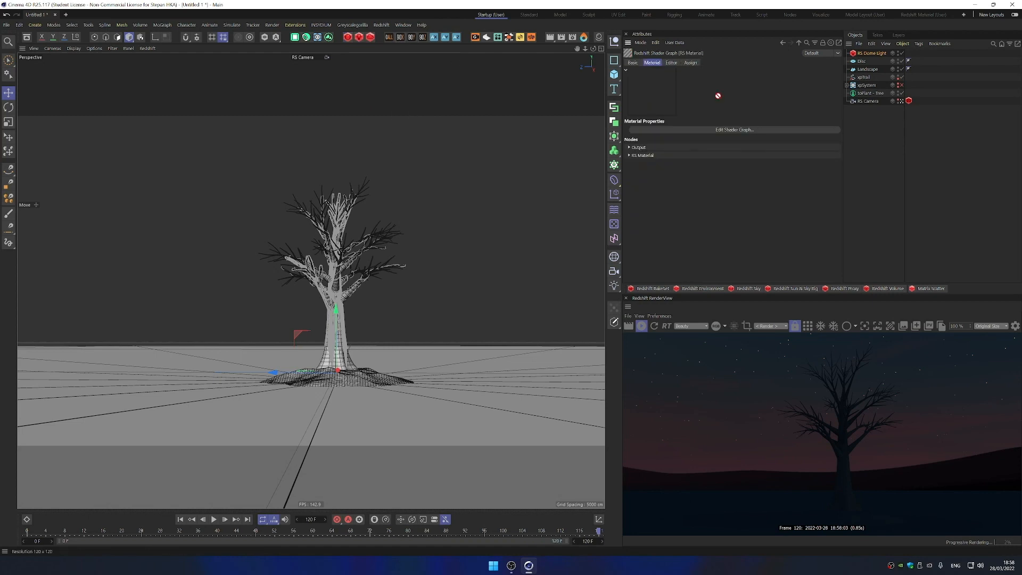
drag(856, 93, 873, 61)
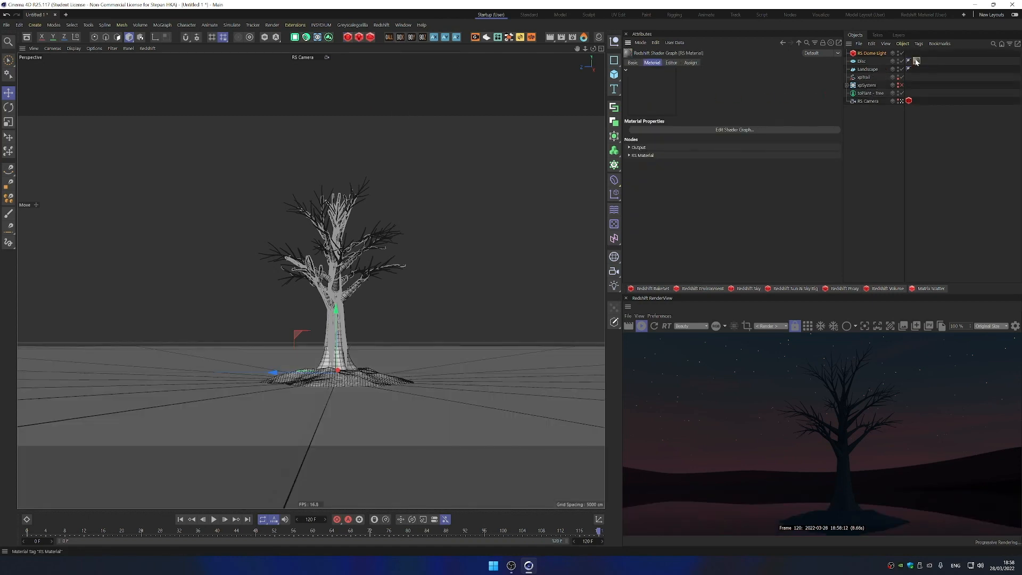
Open the disc material's shader graph and add a Maxon Noise node
click(689, 129)
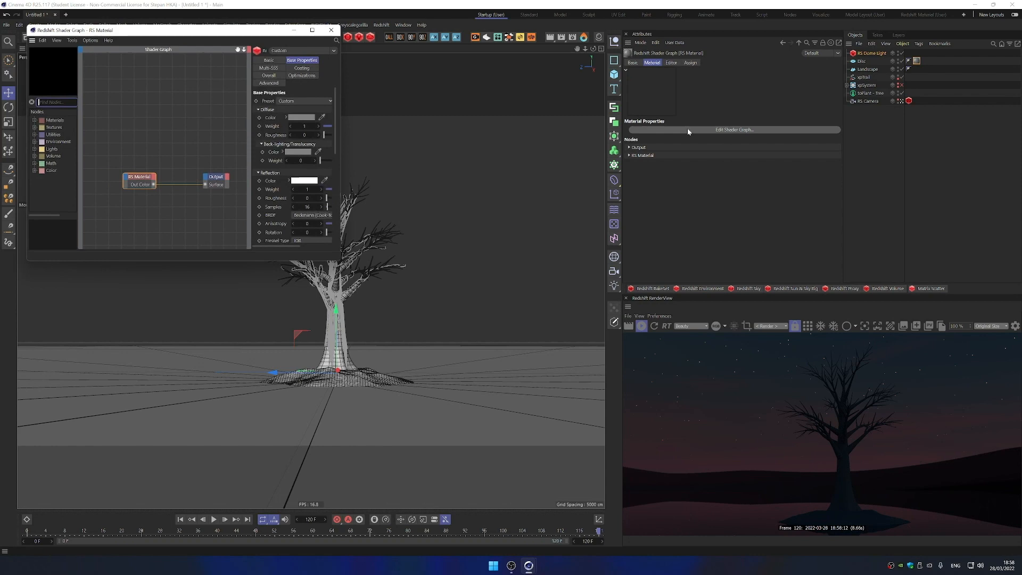
click(34, 127)
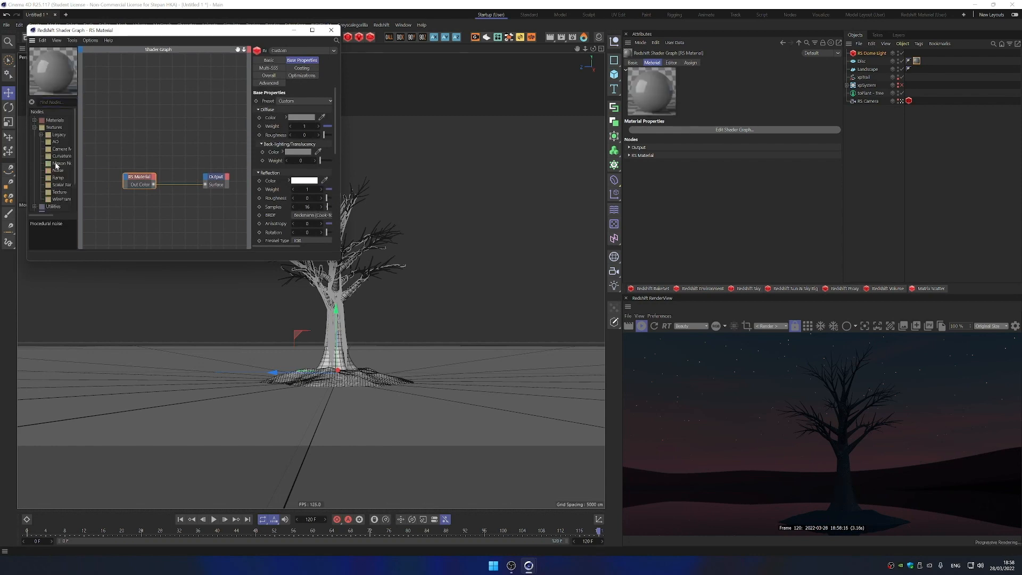
drag(108, 142, 107, 144)
Add a Bump Map node and connect the Maxon Noise color output to its texture input
click(35, 206)
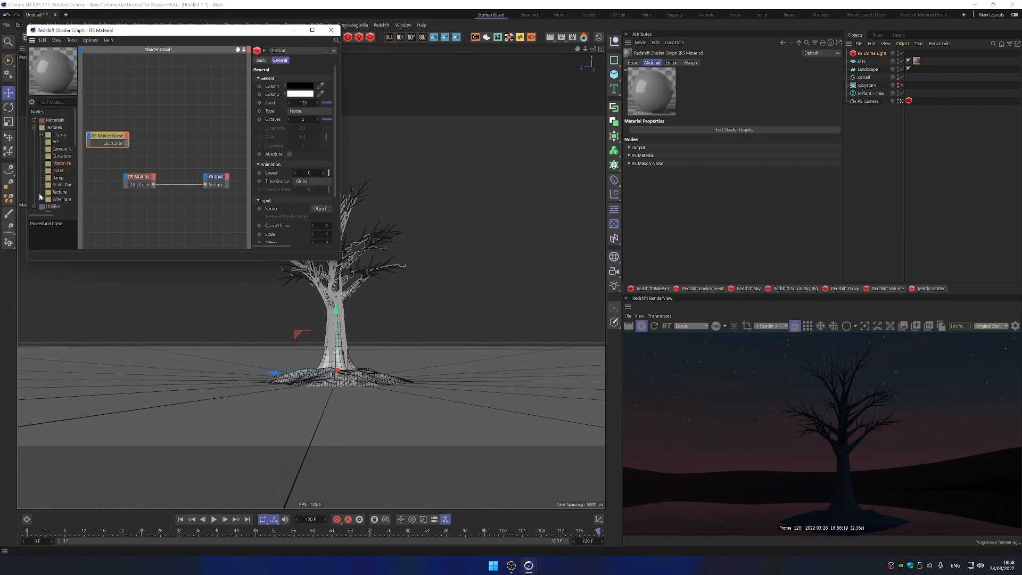
scroll(40, 193, down, 4)
click(41, 132)
drag(69, 146, 150, 144)
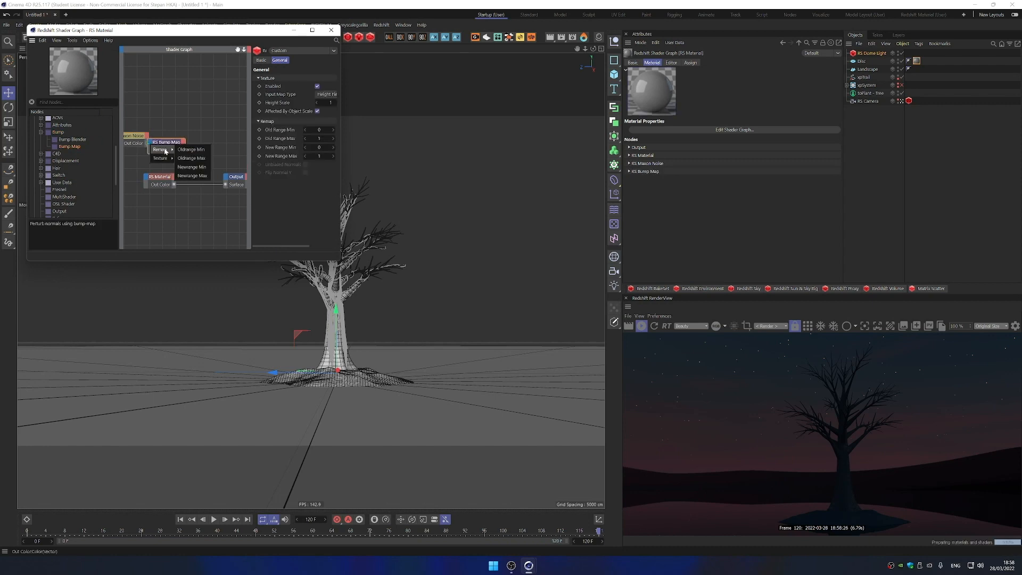
click(168, 158)
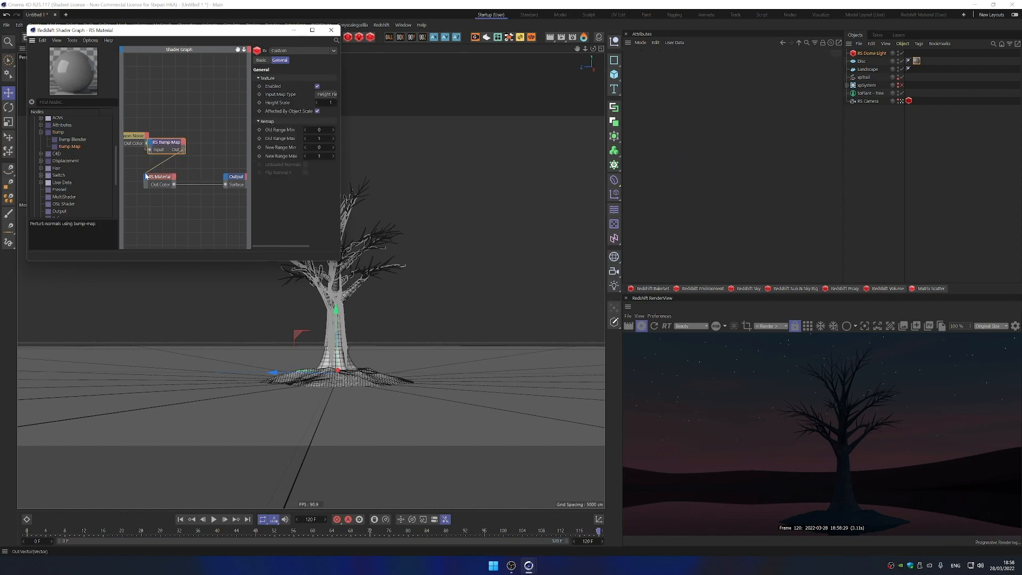
Connect the Bump Map output to the RS Material's overall Bump Input
drag(146, 176, 146, 177)
mouse_move(193, 265)
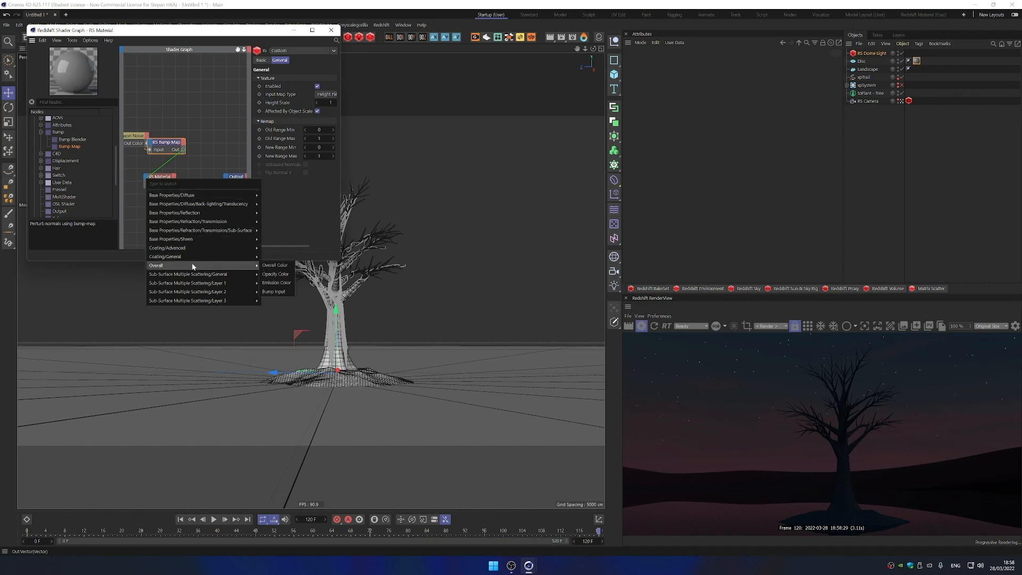
click(281, 291)
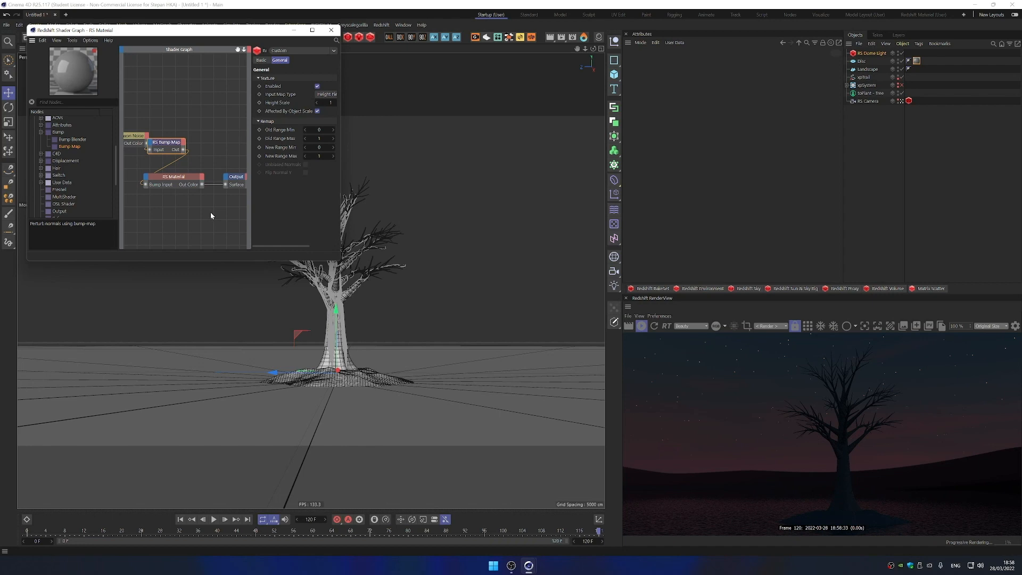
Raise the Maxon Noise overall scale to about 7.44 and close the enlarged shader graph
click(158, 138)
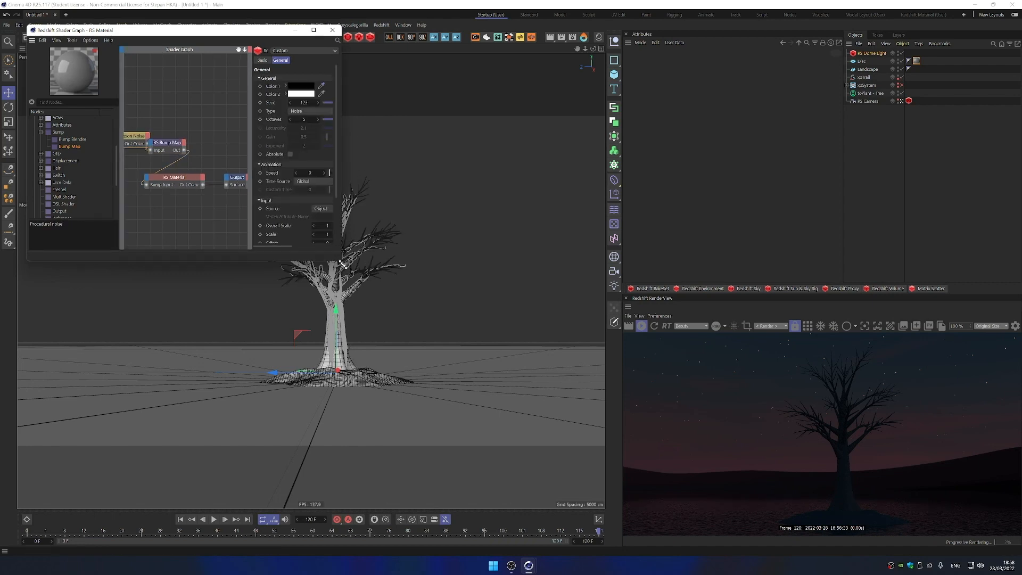
drag(339, 261, 637, 468)
drag(591, 226, 599, 227)
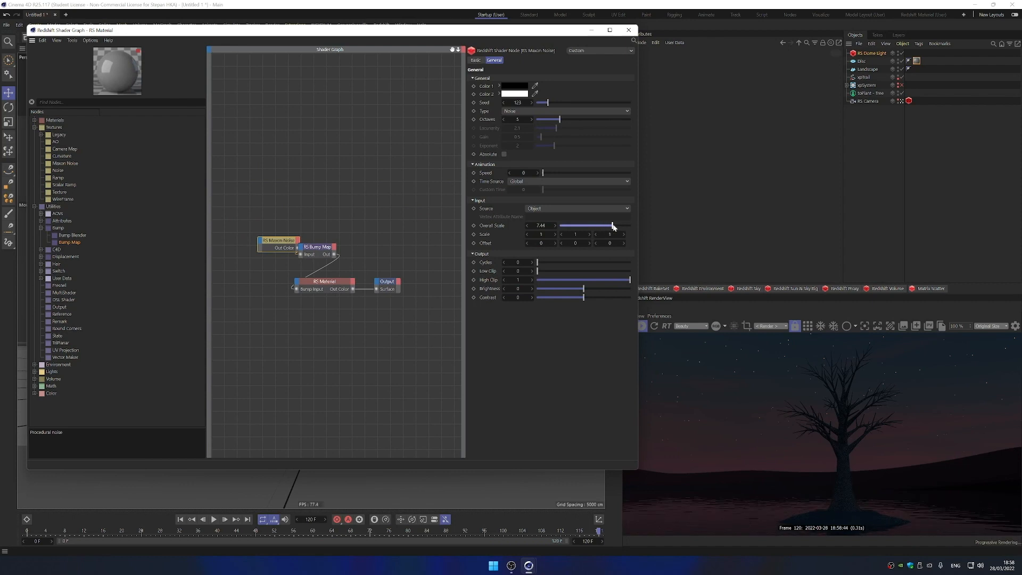
click(629, 30)
Raise the RS Dome Light's intensity to about 2.767
alt+drag(358, 345, 358, 355)
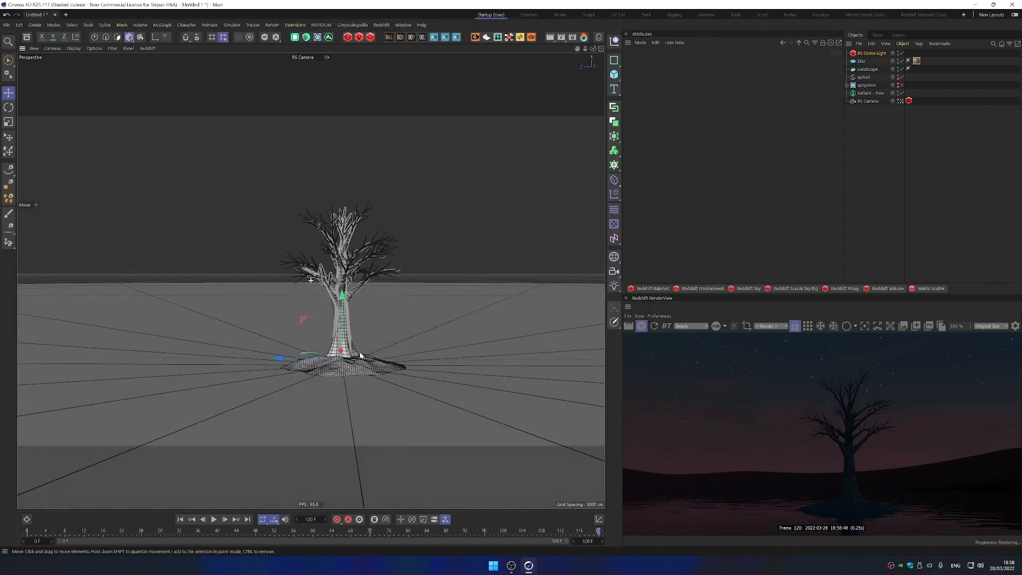
alt+middle_drag(365, 328, 359, 299)
alt+drag(359, 299, 352, 304)
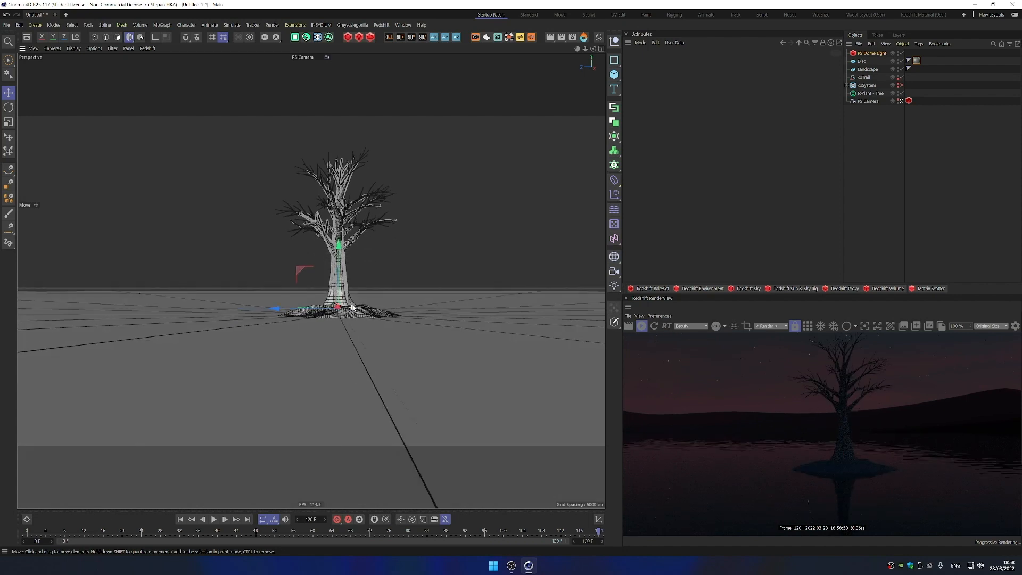
alt+middle_drag(352, 304, 334, 327)
click(868, 54)
drag(727, 105, 774, 105)
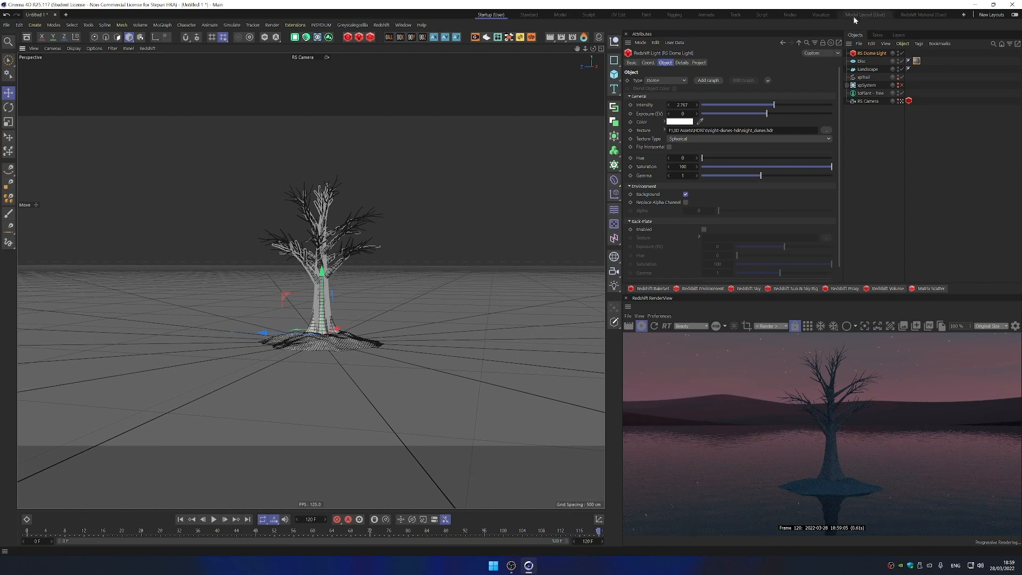
Add a Redshift Object tag to the baked xpTrail Alembic and set its curve mode to Cylinders
right_click(858, 78)
click(879, 77)
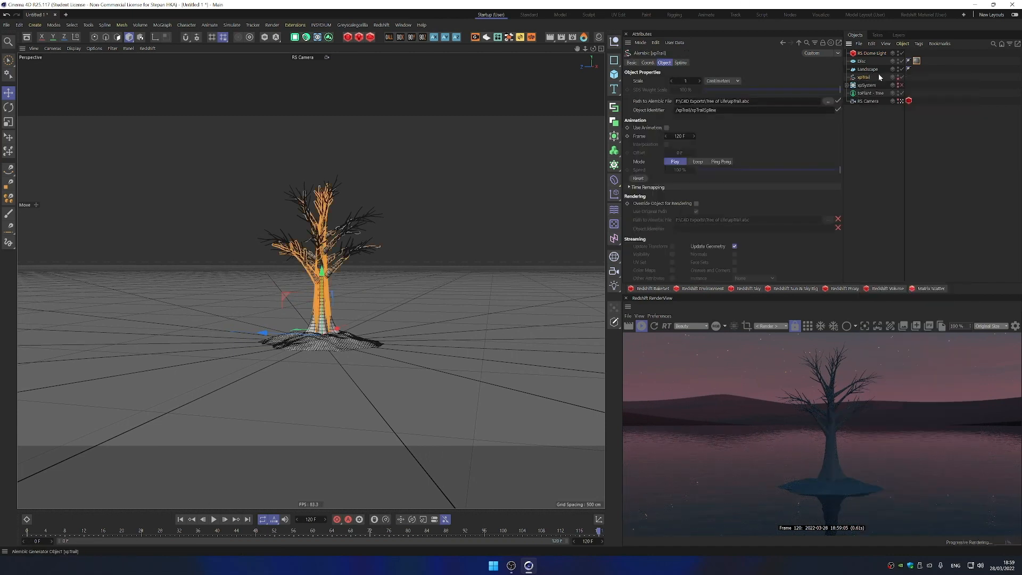
right_click(860, 78)
mouse_move(877, 170)
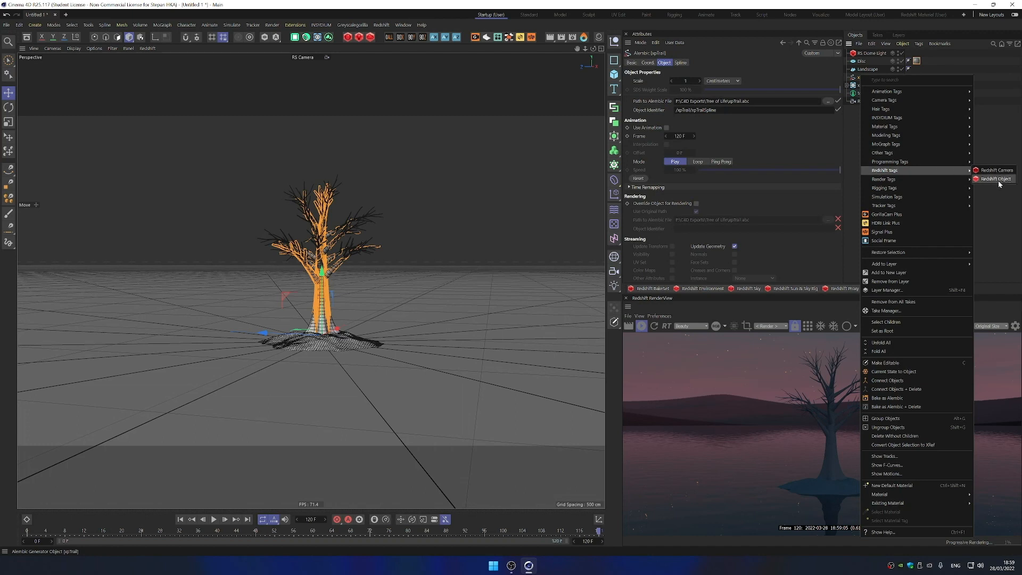
click(996, 179)
click(672, 80)
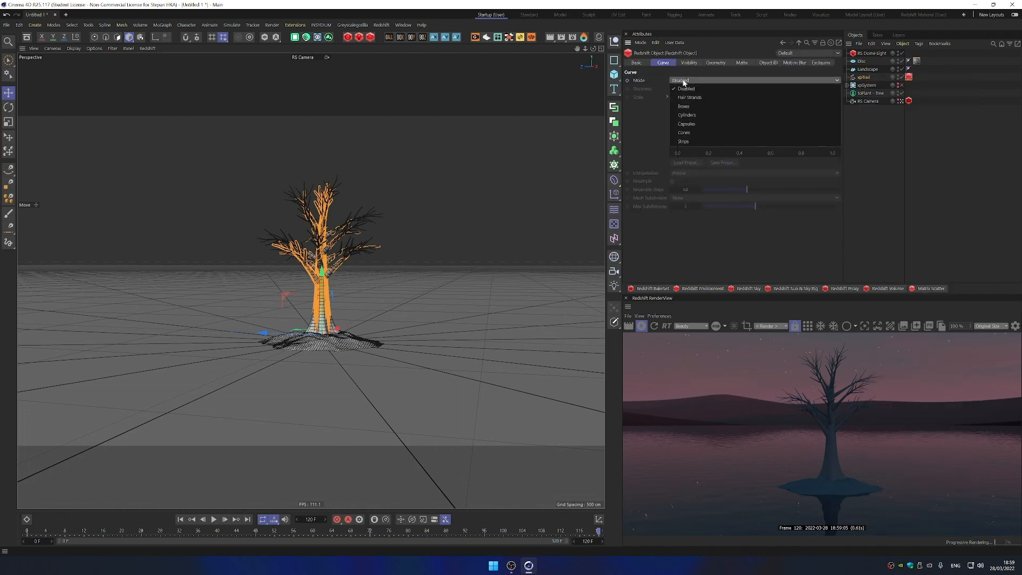
click(687, 115)
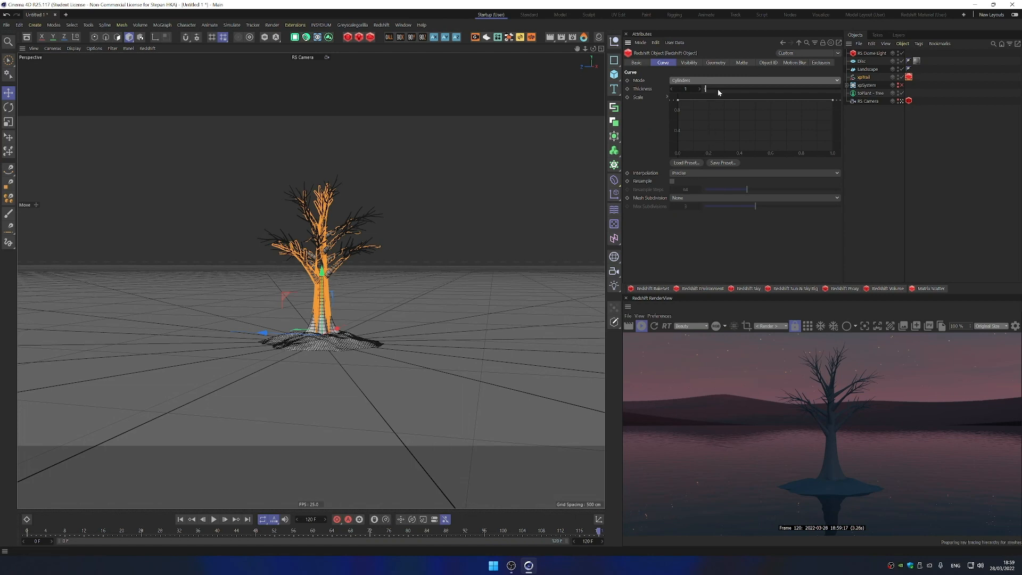
Create a new Redshift material, apply it to xpTrail and open its shader graph
right_click(864, 77)
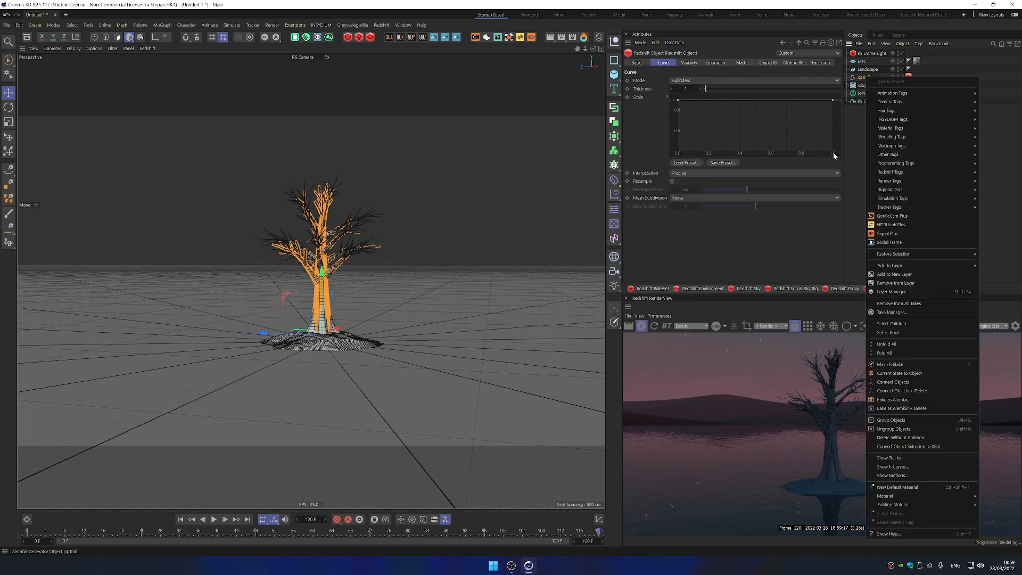
click(349, 37)
mouse_move(362, 41)
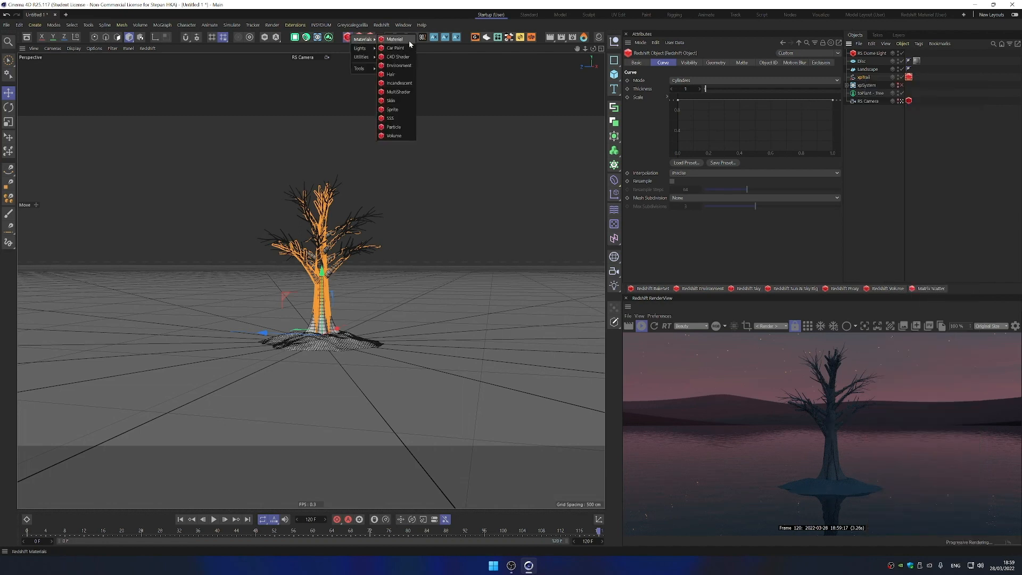
click(408, 41)
drag(887, 84, 871, 78)
double_click(913, 78)
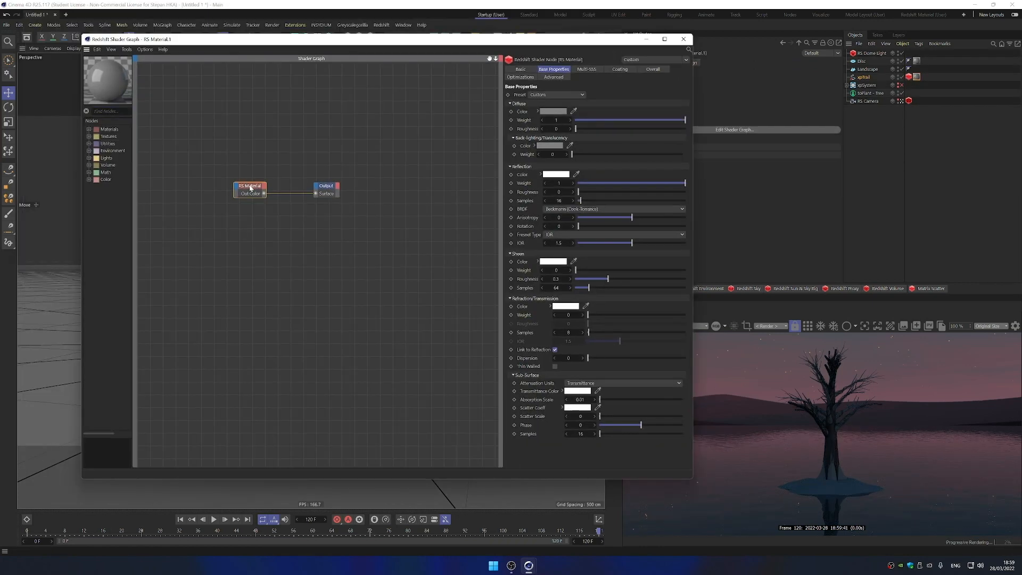
Add a second RS Material node and an RS Material Blender node to the trail material's graph
click(90, 130)
double_click(117, 172)
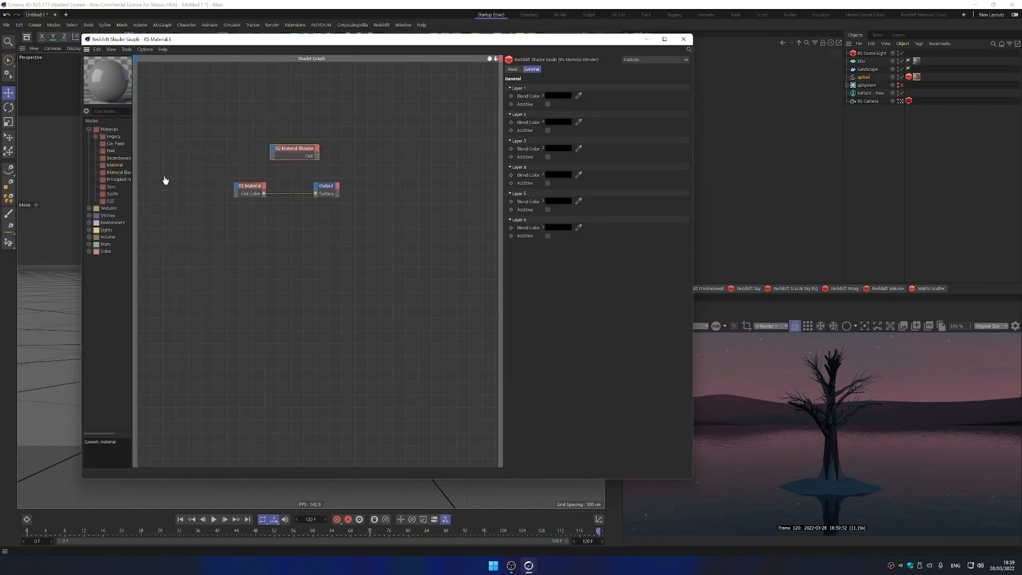
drag(256, 209, 240, 187)
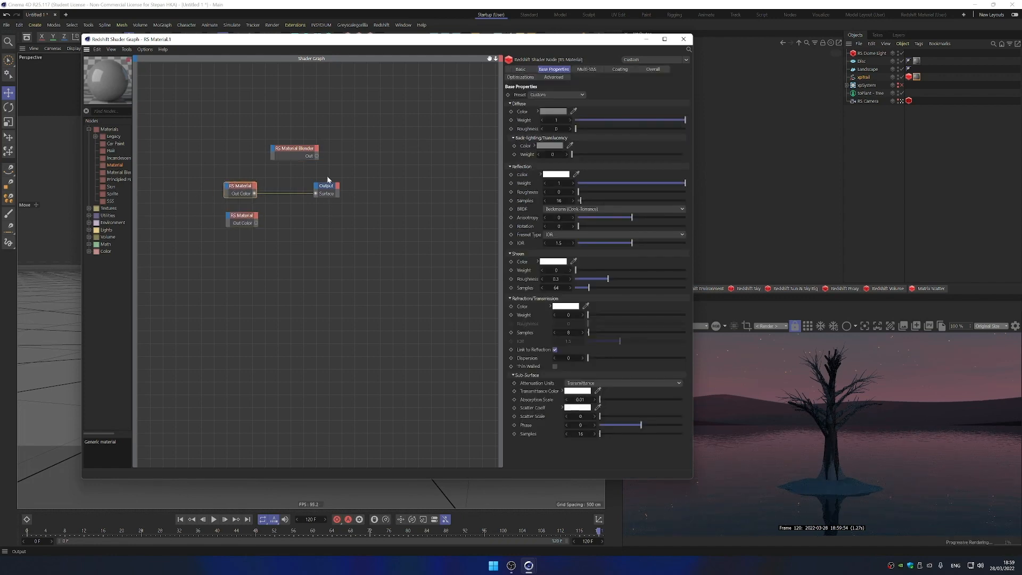
Give the first RS Material the Tinted Glass preset with a cyan transmittance color and an absorption scale of 0.001
click(556, 95)
click(547, 121)
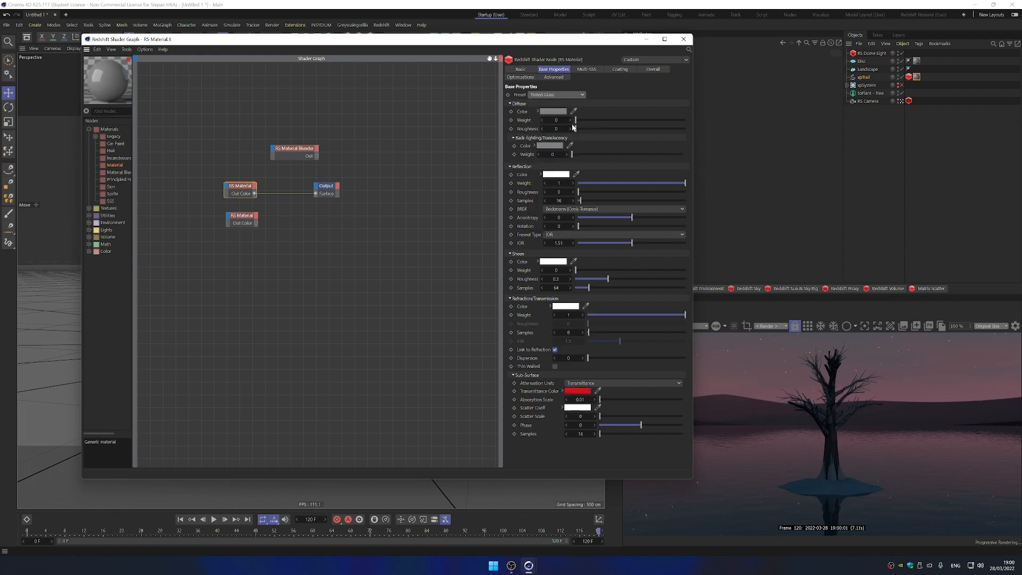
click(587, 392)
click(626, 468)
click(595, 399)
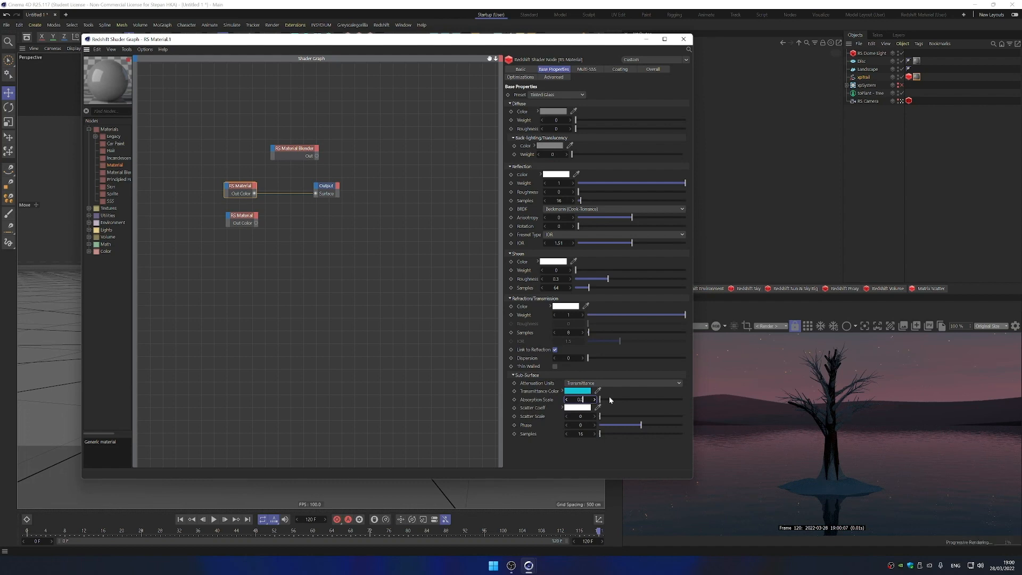
text(0.001)
key(Return)
Connect the two RS Materials to the Material Blender's Base Color and Layer Color 1, and the blender to the output Surface
drag(255, 193, 315, 197)
click(296, 162)
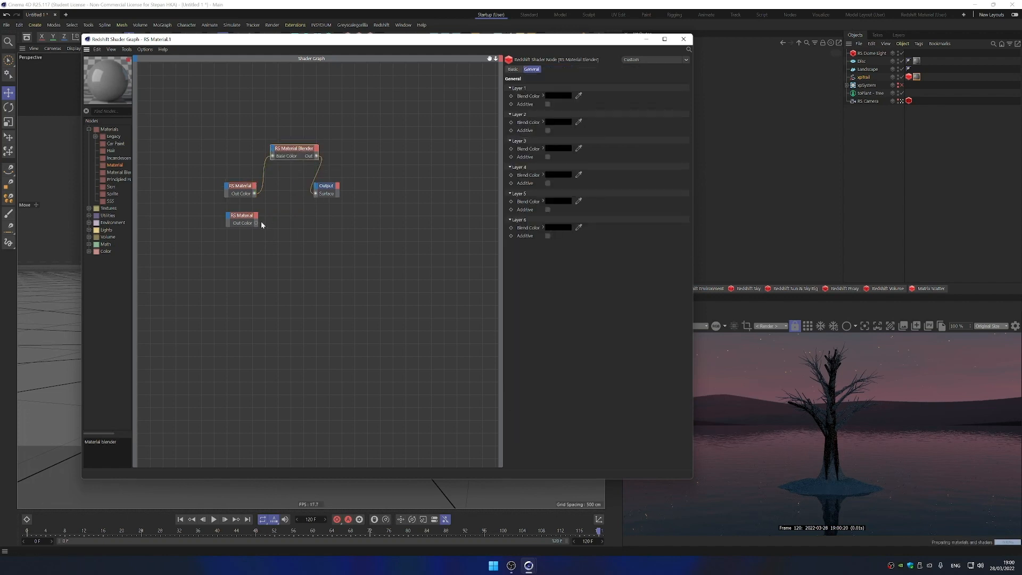
drag(256, 223, 279, 156)
mouse_move(287, 174)
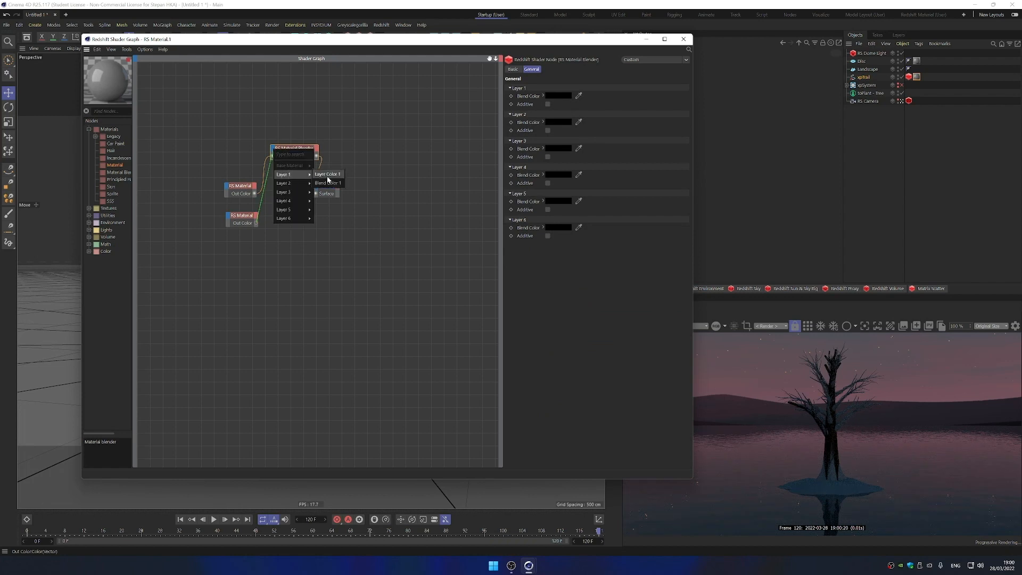
click(327, 175)
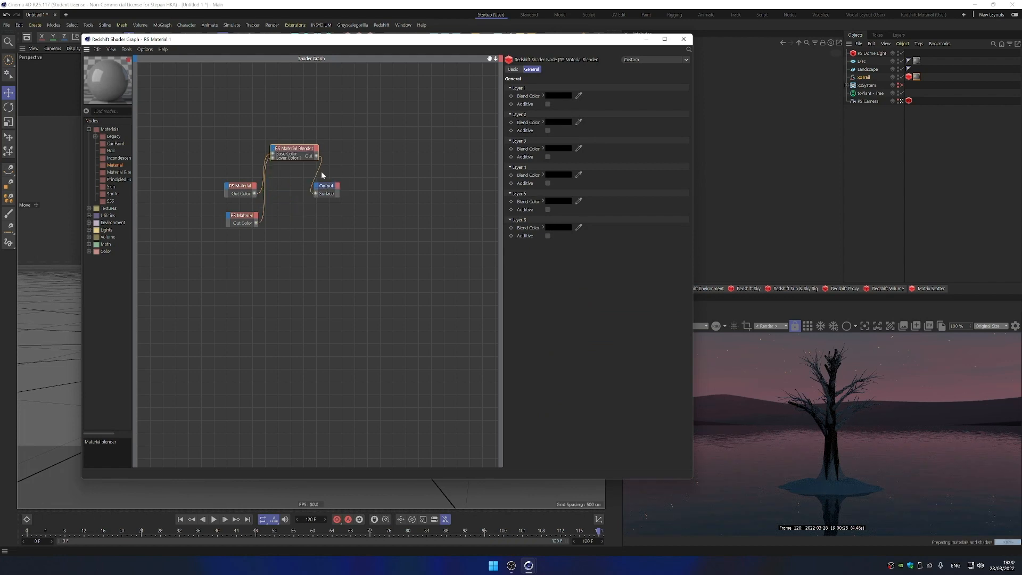
Add a Maxon Noise node and connect its color output to the Material Blender's Blend Color 1
click(89, 208)
drag(117, 249, 282, 157)
mouse_move(298, 172)
click(325, 181)
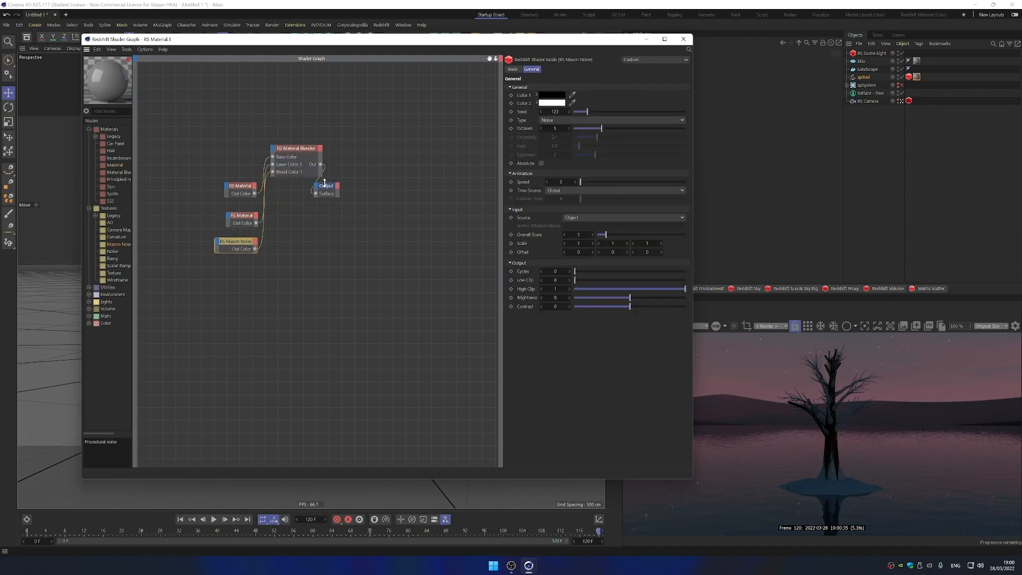
Set the second RS Material's emission color to cyan (0, 255, 255) and its emission weight to 6
drag(241, 215, 234, 215)
click(653, 69)
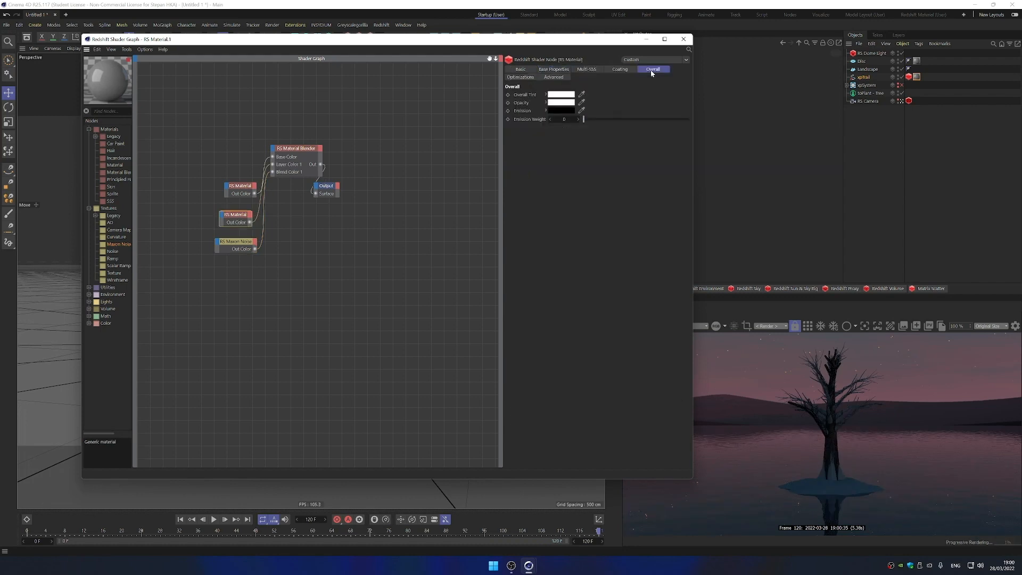
click(561, 110)
drag(607, 188, 615, 188)
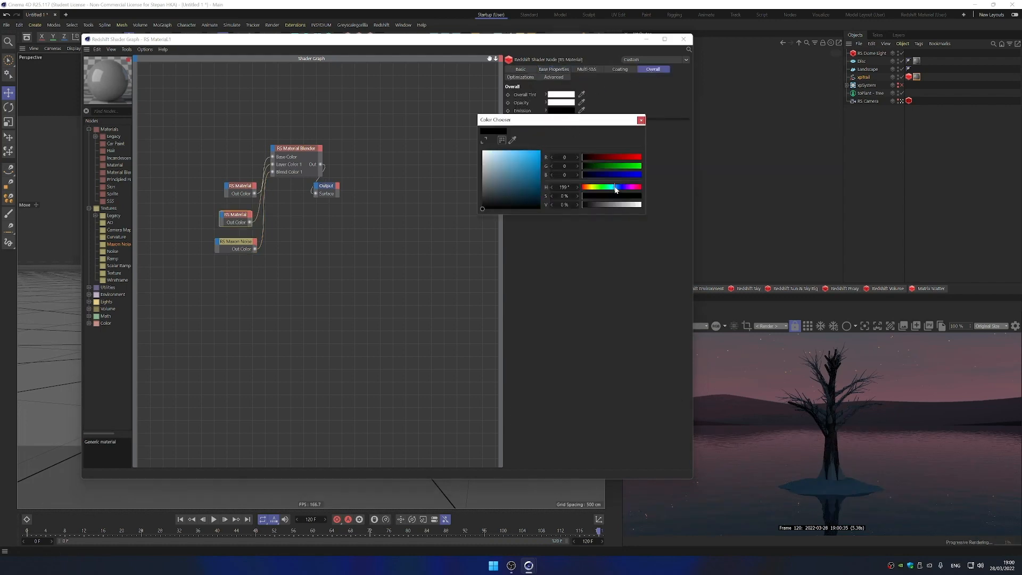
drag(537, 155, 541, 150)
drag(623, 169, 642, 166)
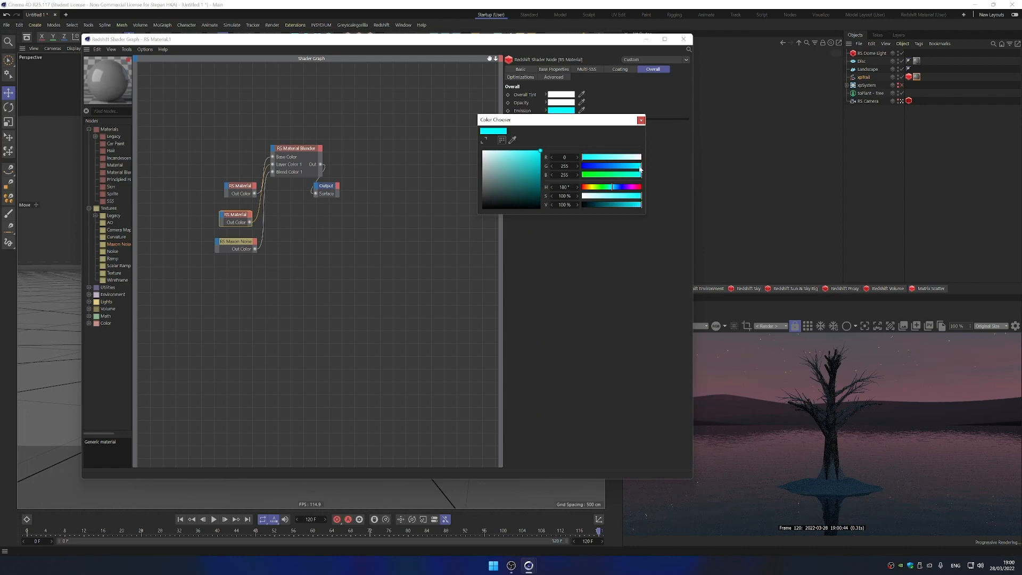
click(618, 100)
double_click(565, 116)
text(6)
key(Return)
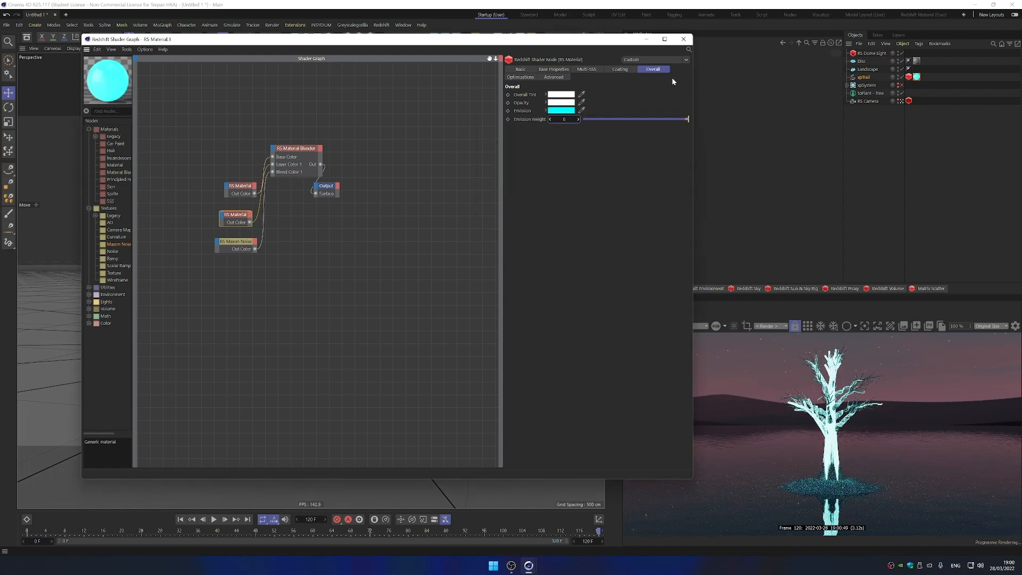
Raise the Maxon Noise contrast to about 0.96 and stretch its scale to X 161, Z 374 with an overall scale of 7.73
click(243, 242)
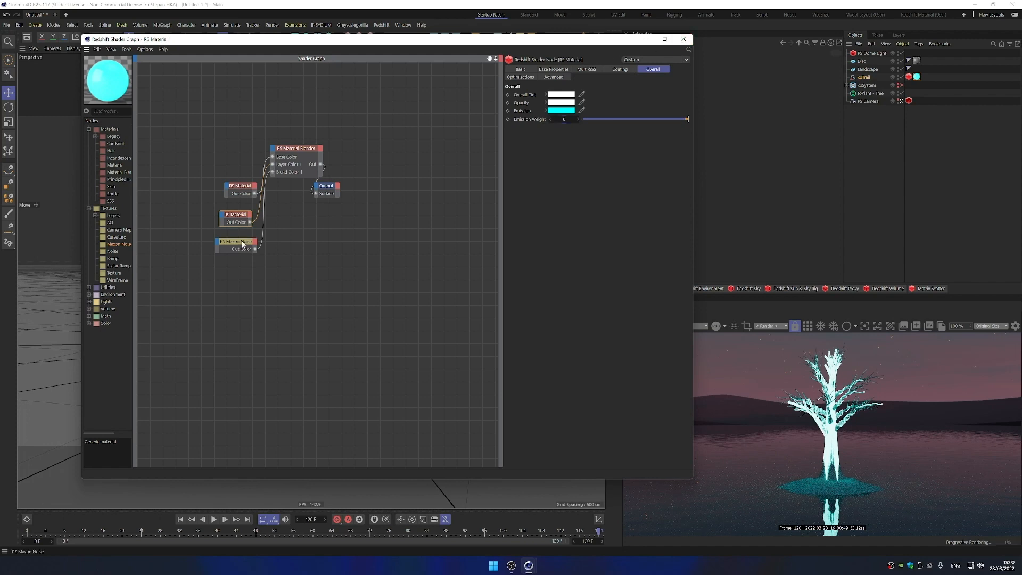
drag(630, 306, 676, 306)
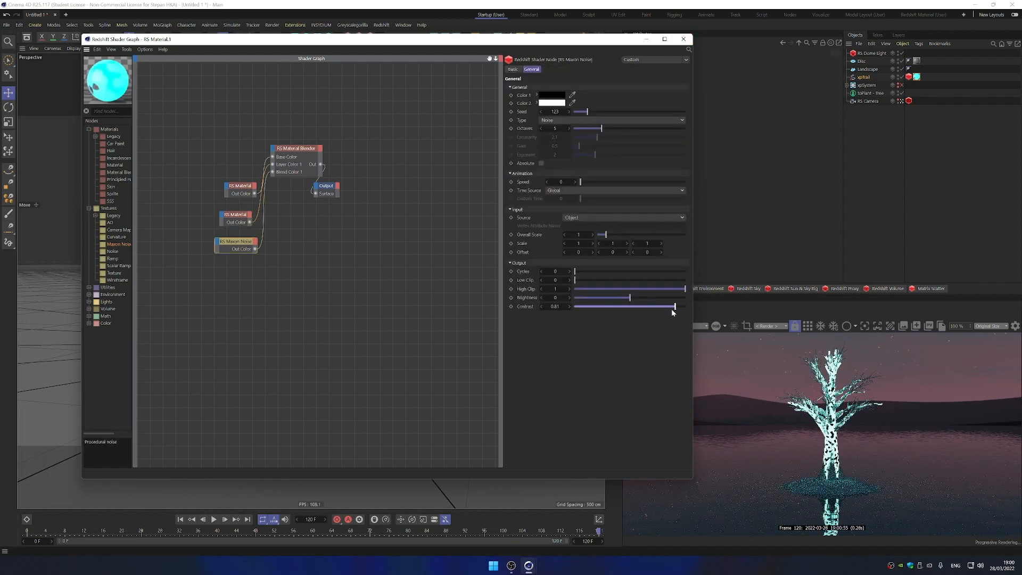
drag(673, 313, 683, 314)
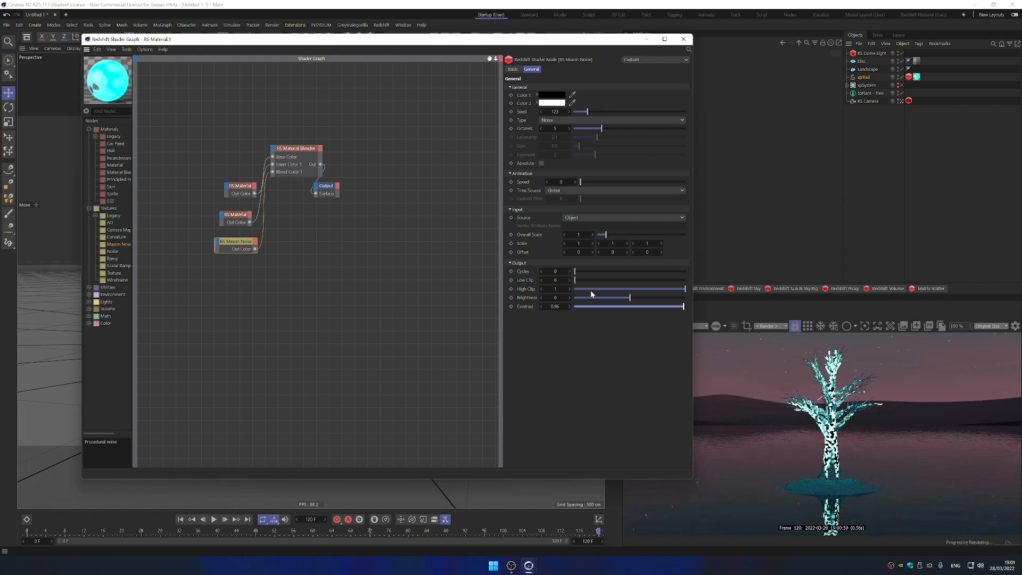
drag(606, 234, 681, 242)
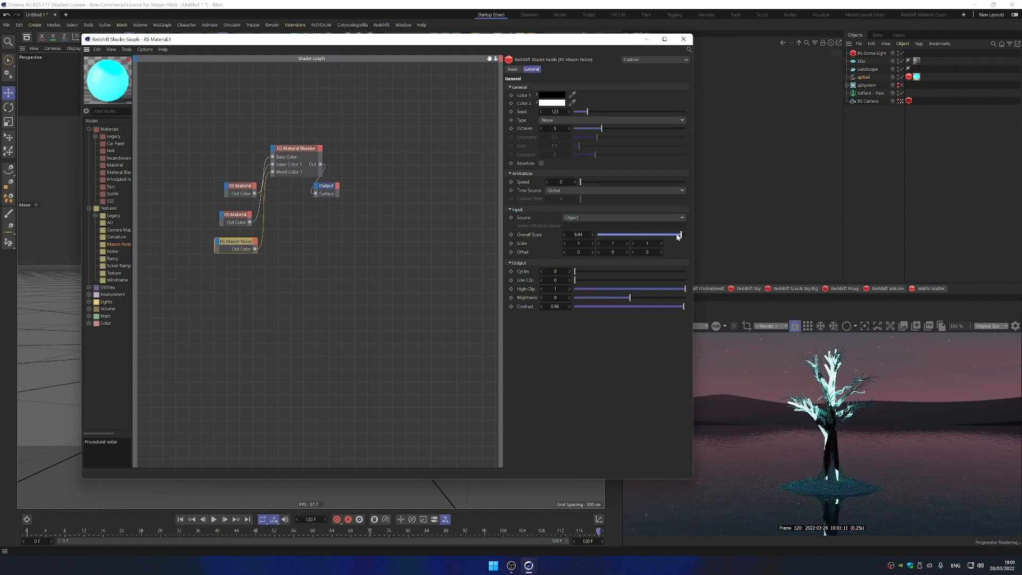
drag(582, 244, 629, 235)
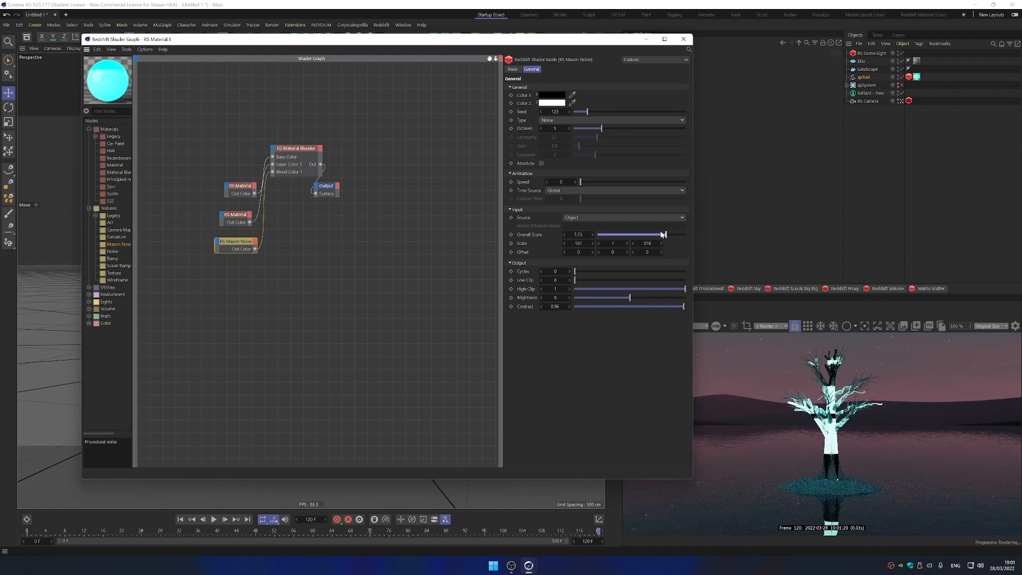
Try other noise types on the Maxon Noise, from Buya and Cell noise through to Dents
click(567, 120)
click(576, 143)
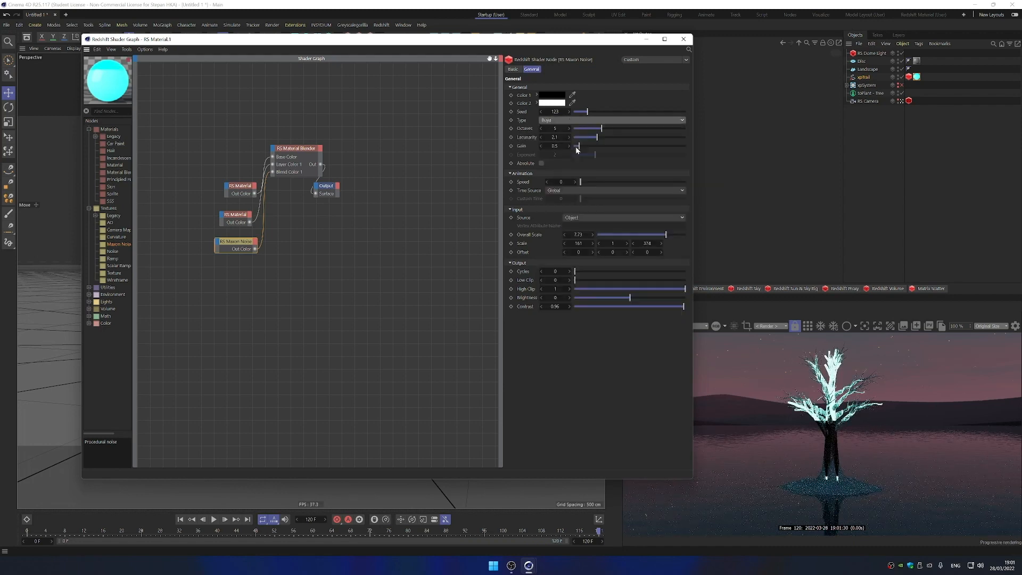
key(Down)
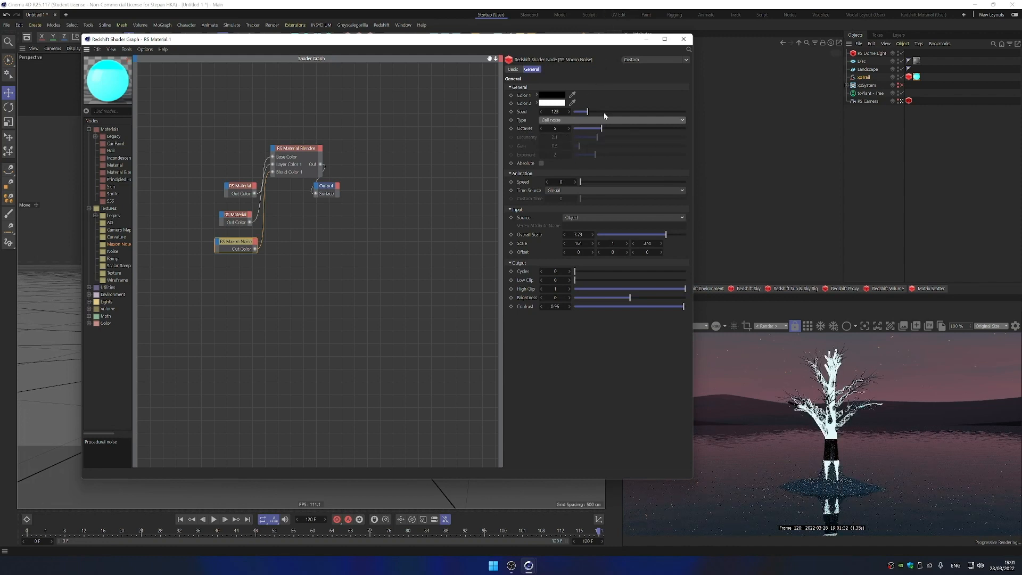
key(Down)
key(Down)
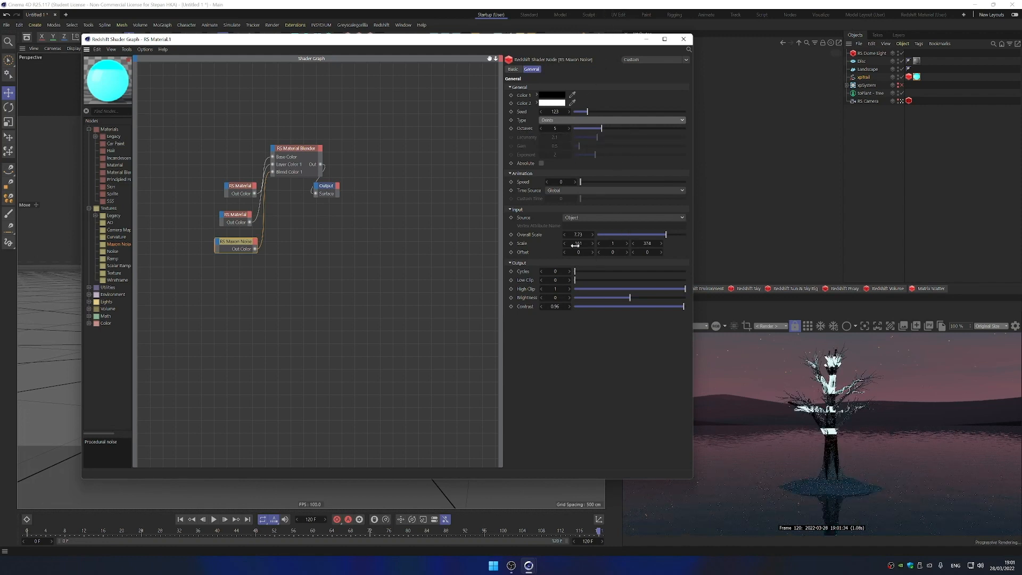
Reset the Maxon Noise X and Z scale to 1 and change its noise type to FBM
double_click(575, 244)
text(1)
double_click(646, 243)
text(1)
key(Return)
click(570, 119)
click(570, 119)
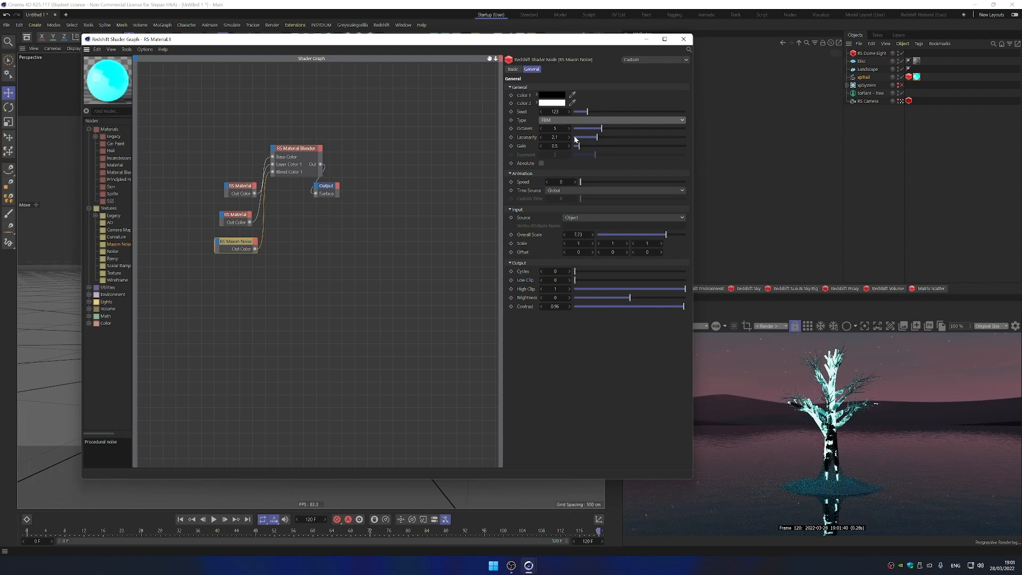
Reduce the noise's overall scale to about 3.04 and set its animation speed to 1
drag(634, 236, 624, 237)
click(576, 182)
text(1)
key(Return)
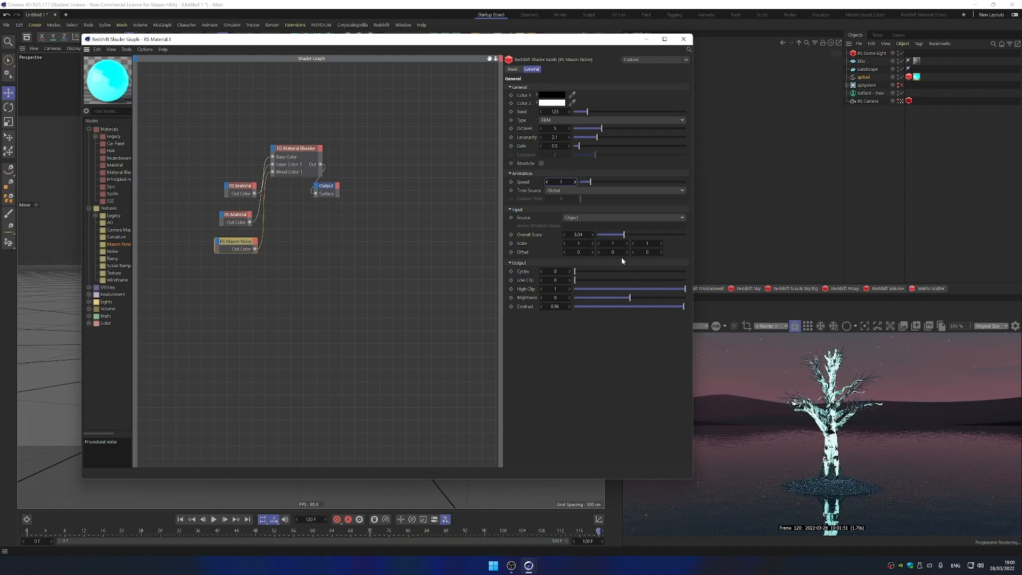
Set the noise's overall scale to about 6.19, contrast to 0.354 and brightness to -0.41, and close the shader graph
drag(624, 235, 652, 235)
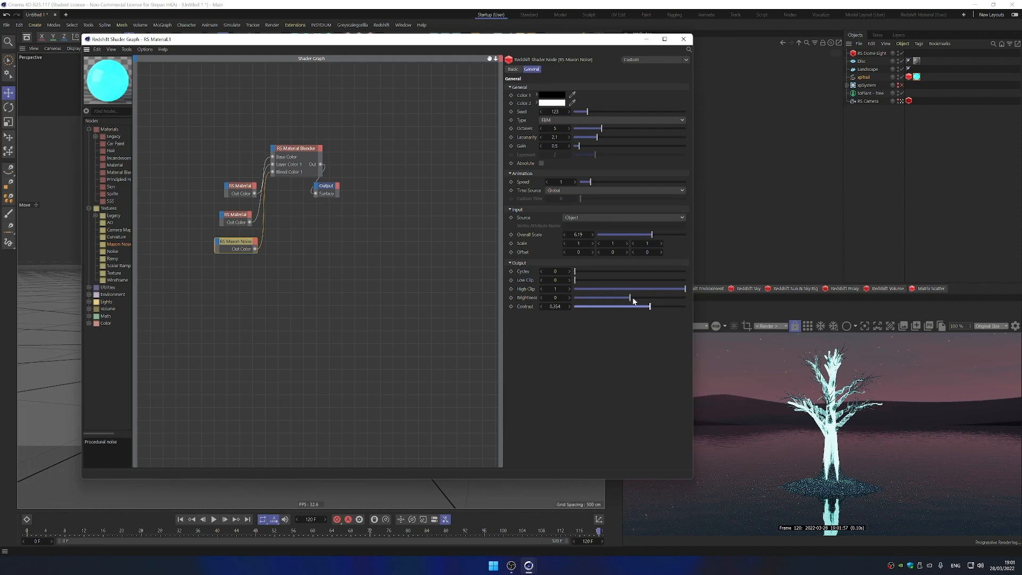
drag(630, 297, 606, 299)
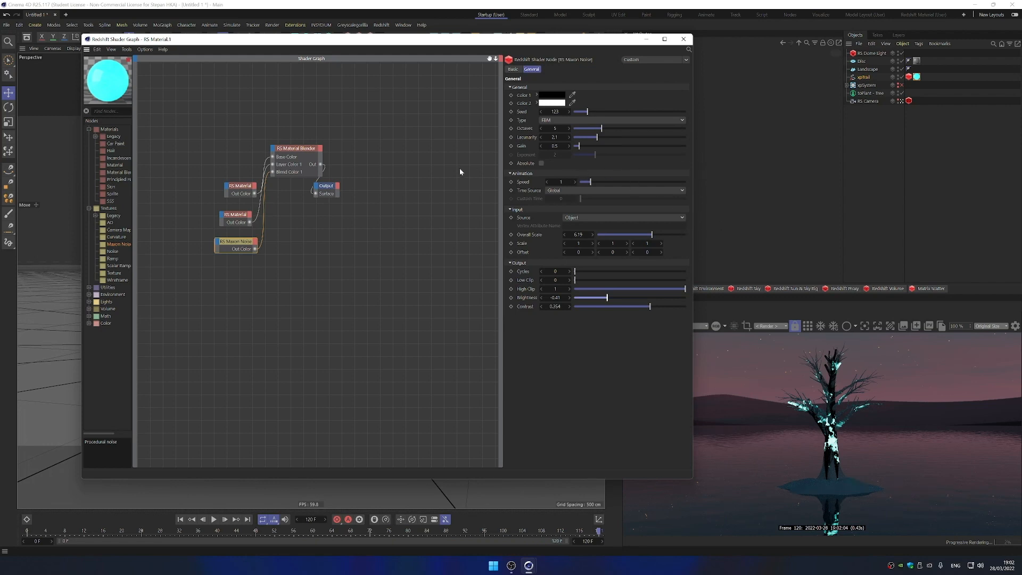
click(683, 40)
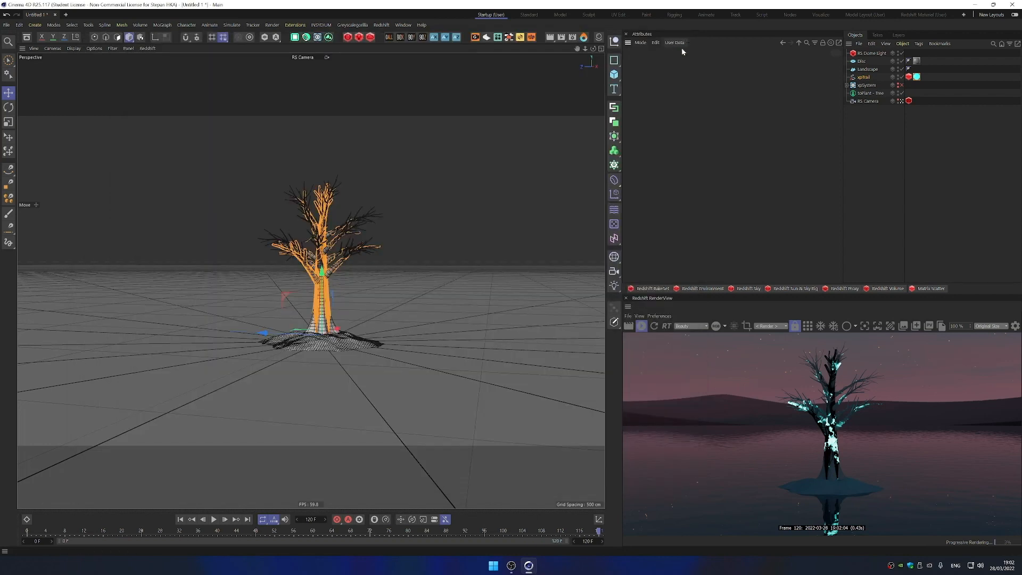
Create another Redshift material, apply it to the Landscape island and open its shader graph
click(373, 38)
click(359, 37)
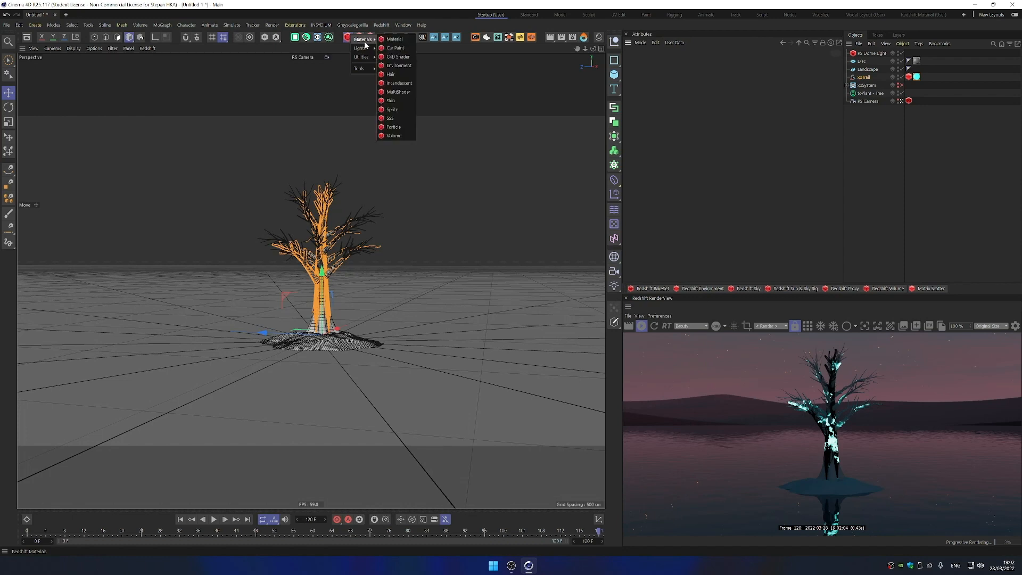
click(407, 42)
drag(634, 102, 866, 73)
double_click(916, 70)
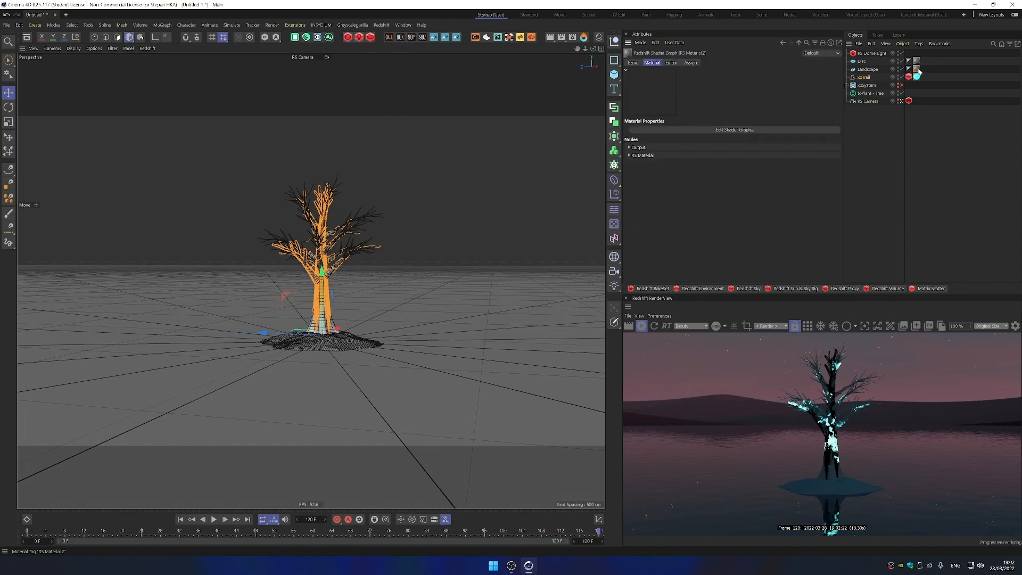
click(727, 131)
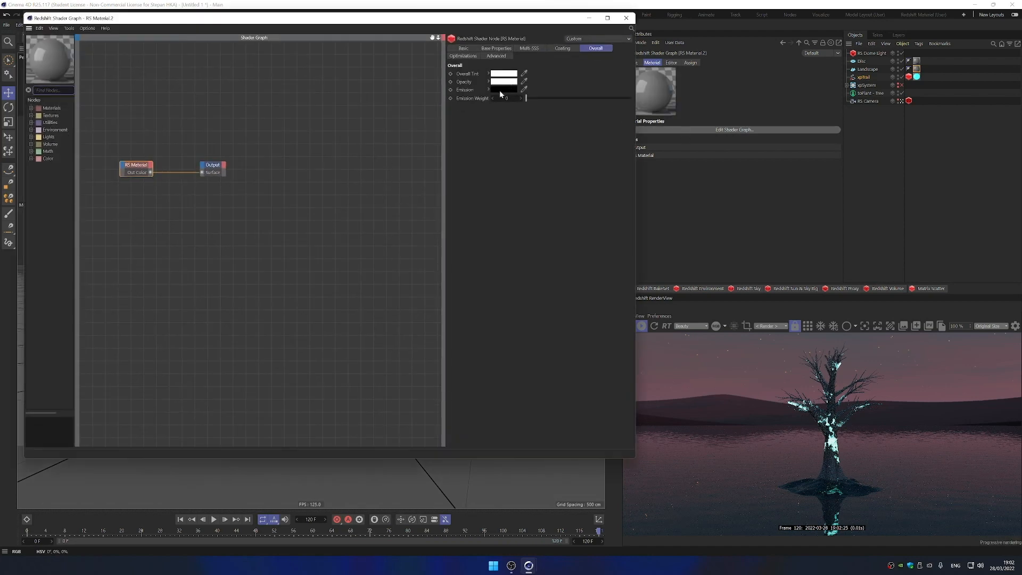
Set the island material's diffuse colour to a dark purple sampled from the hills in the render, adjust its reflection roughness and close the graph
click(497, 49)
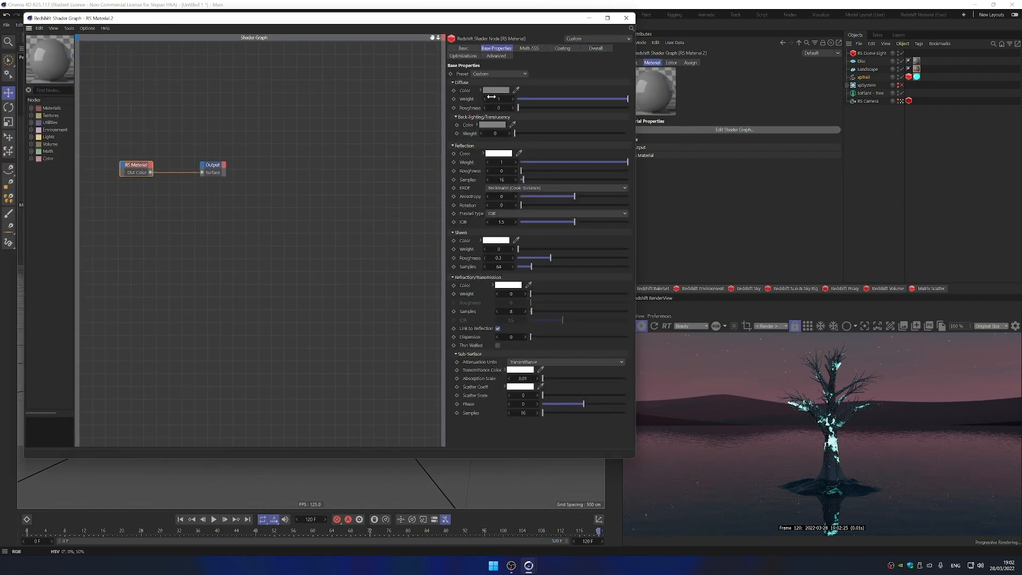
click(490, 89)
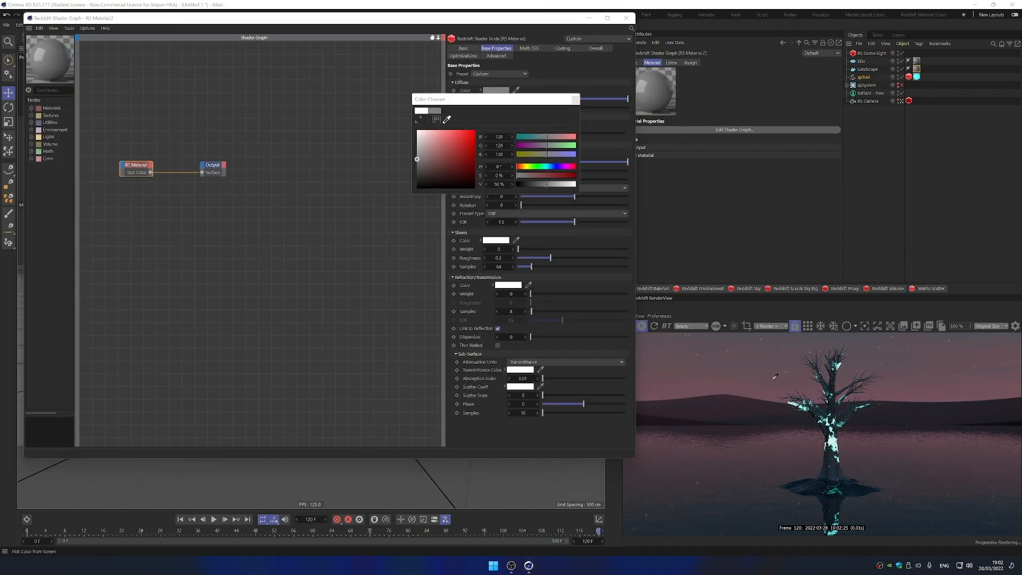
click(740, 411)
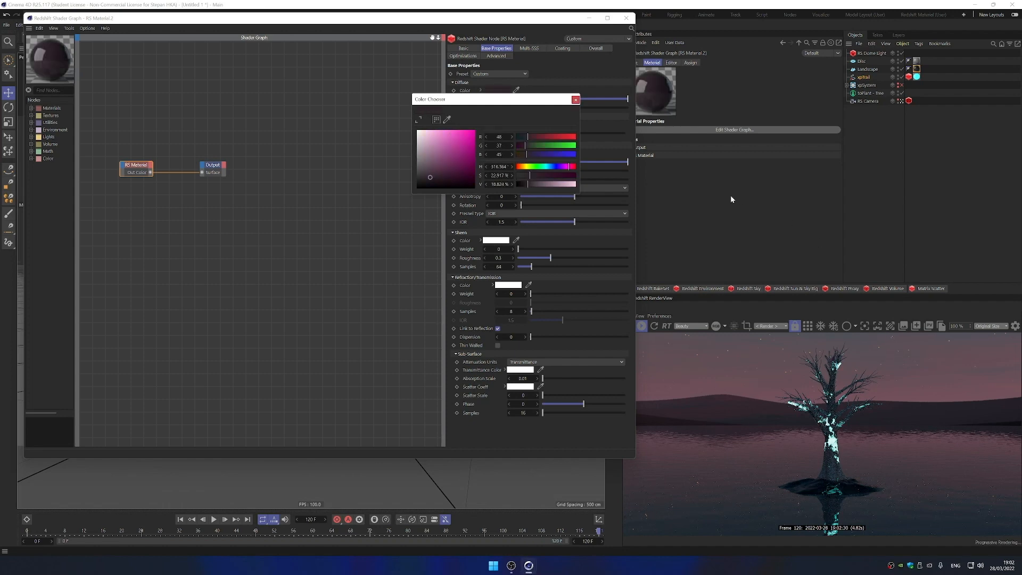
click(576, 100)
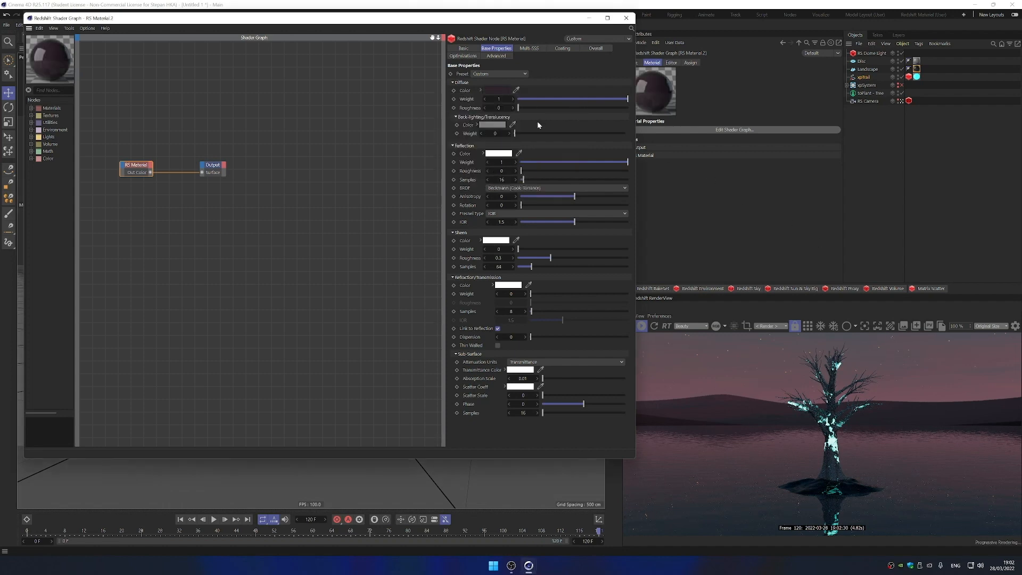
mouse_move(576, 171)
mouse_down()
mouse_move(615, 172)
mouse_move(577, 172)
mouse_up()
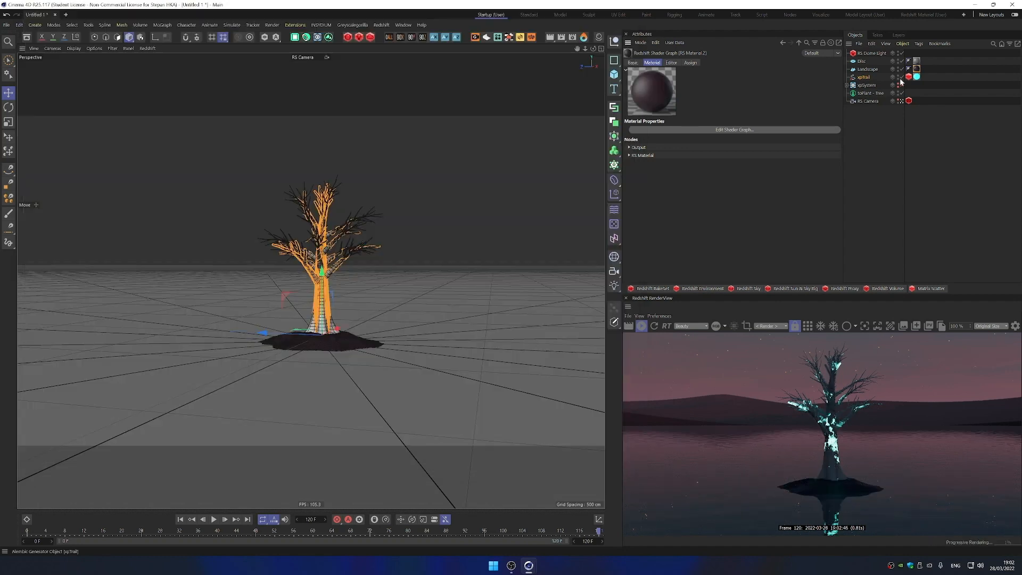
Add a Leaf part under Branch 1 of the toPlant tree and set the leaf size to 2.4
click(878, 95)
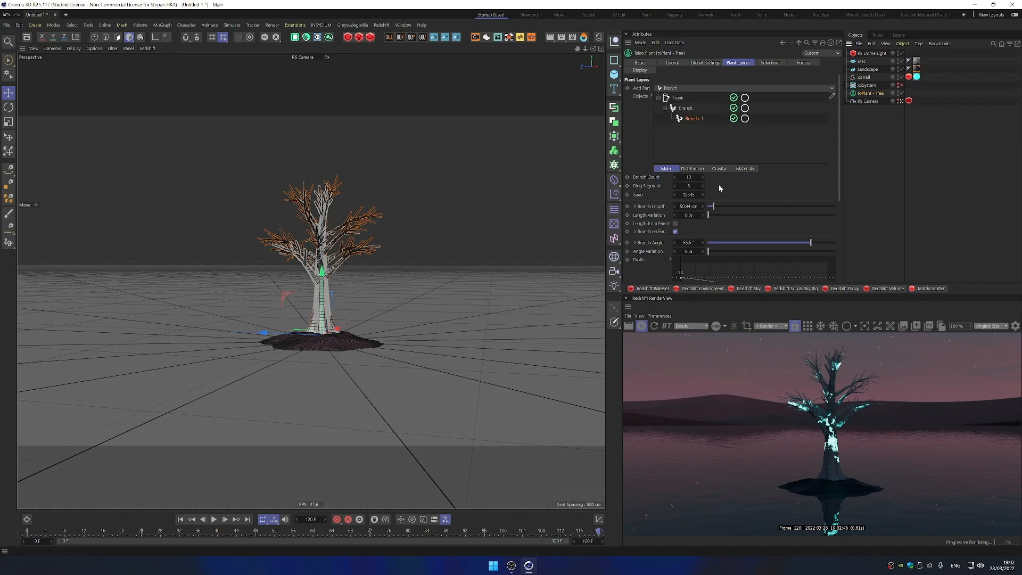
click(684, 87)
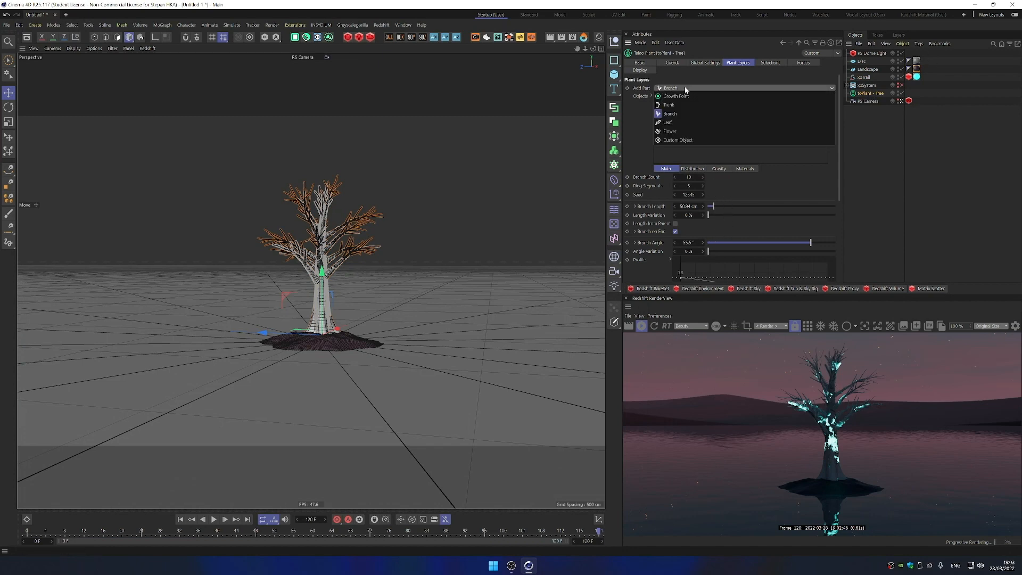
click(691, 124)
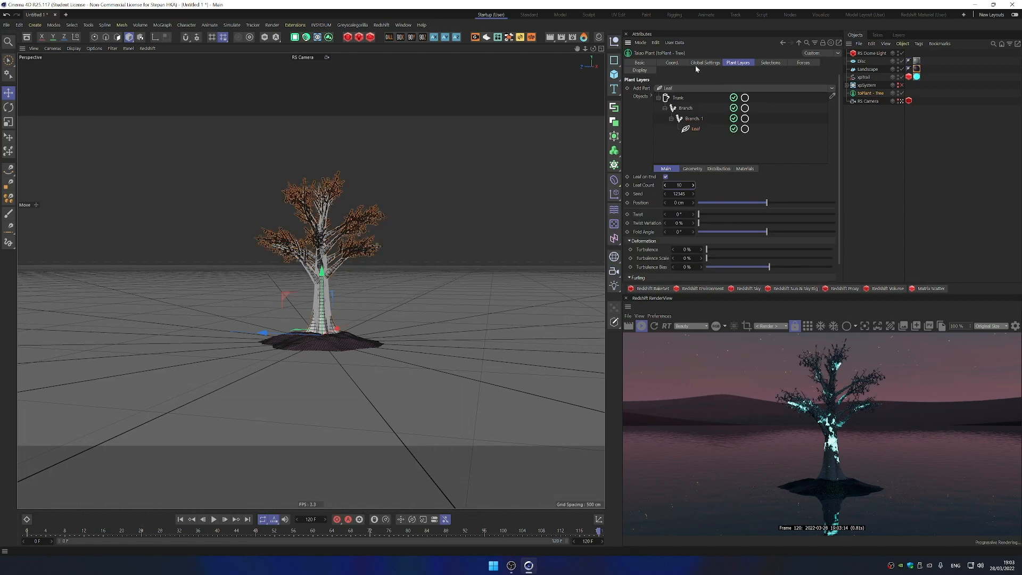
click(693, 168)
drag(726, 176, 736, 178)
Reshape the leaf profile curve into an arch that starts and ends at zero and peaks near the middle
scroll(652, 268, down, 4)
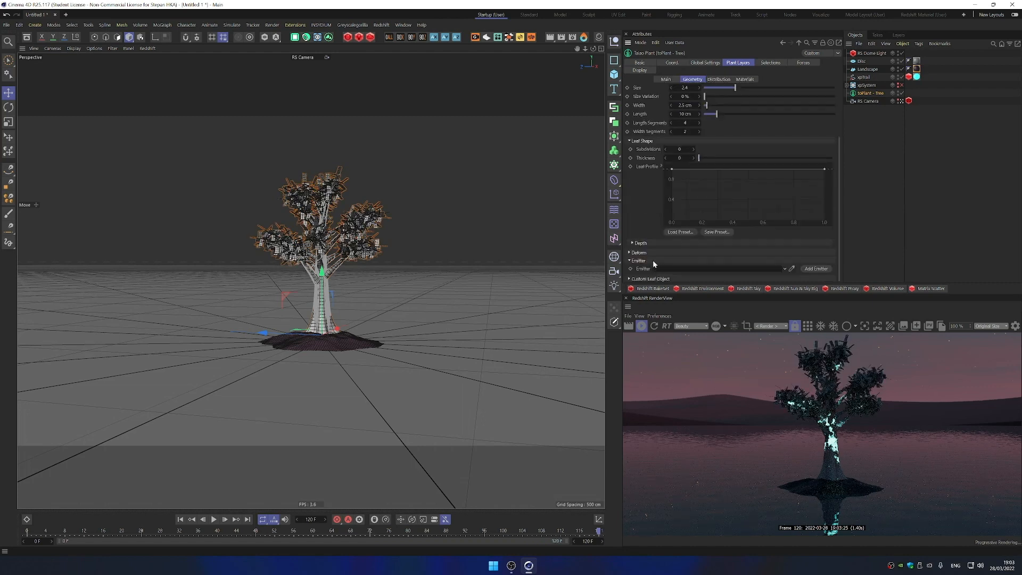
drag(671, 170, 670, 216)
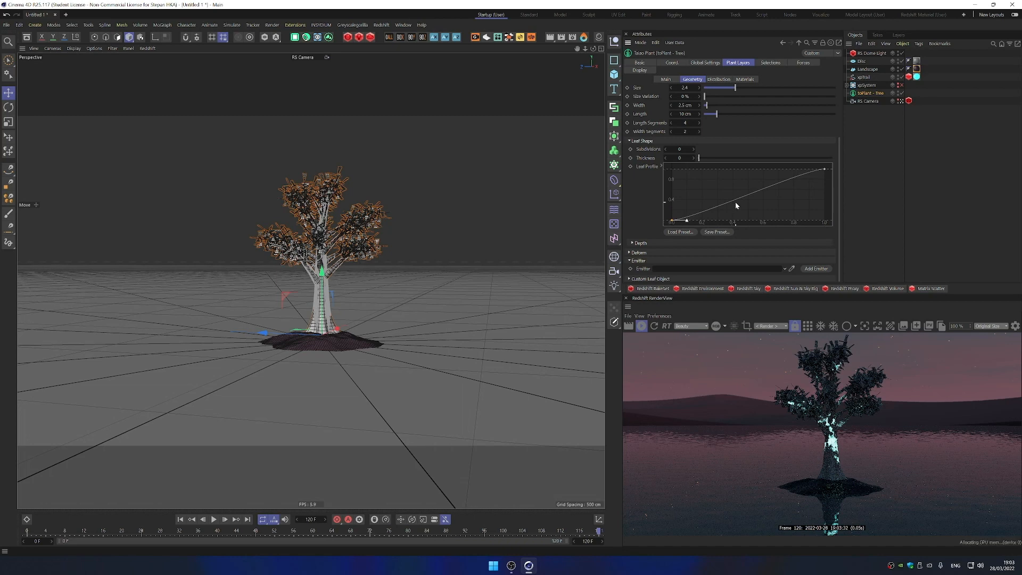
drag(737, 200, 736, 178)
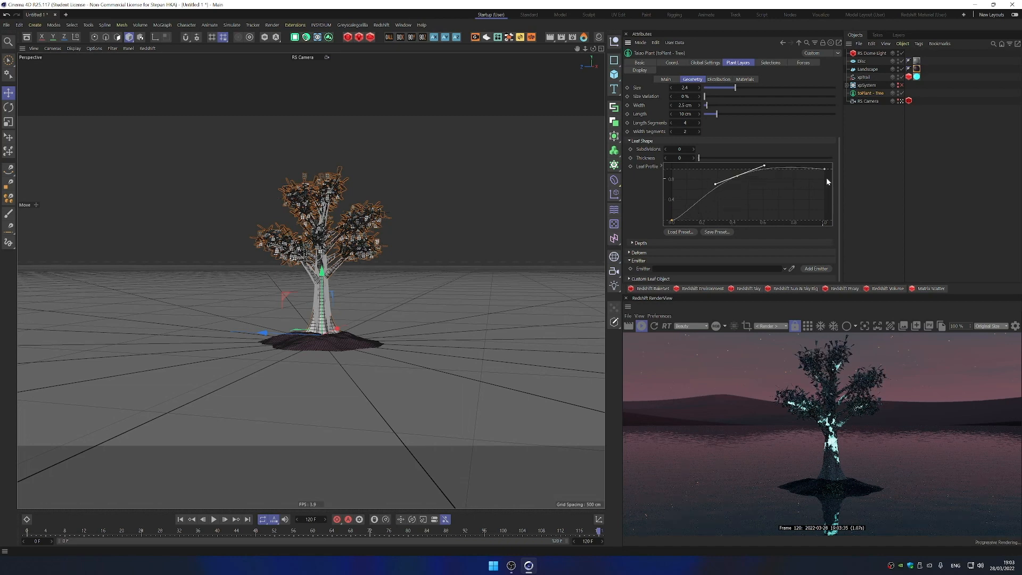
drag(826, 170, 824, 220)
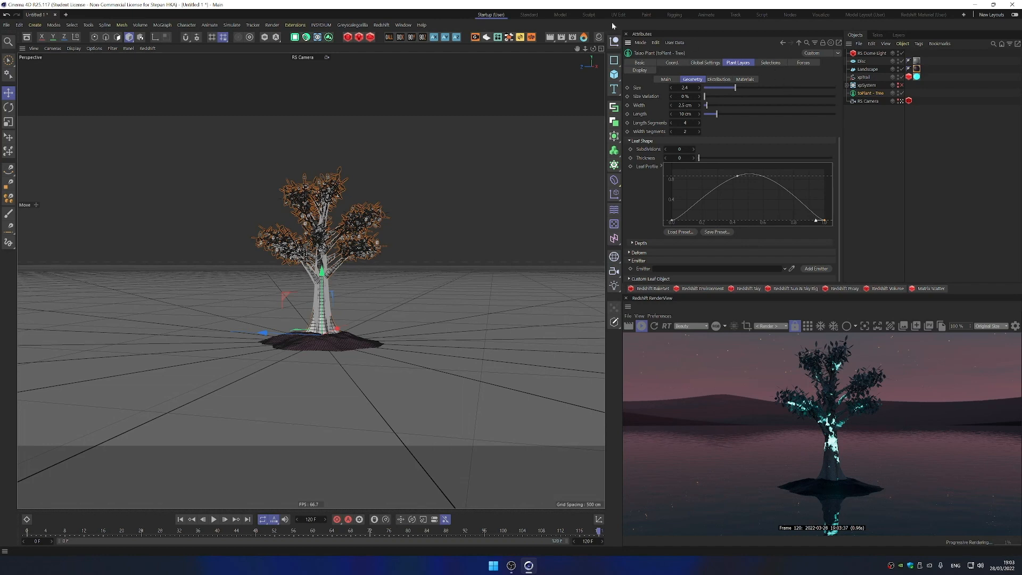
Create another Redshift material for the leaves and show the list of scene materials
click(350, 39)
mouse_move(369, 41)
click(404, 40)
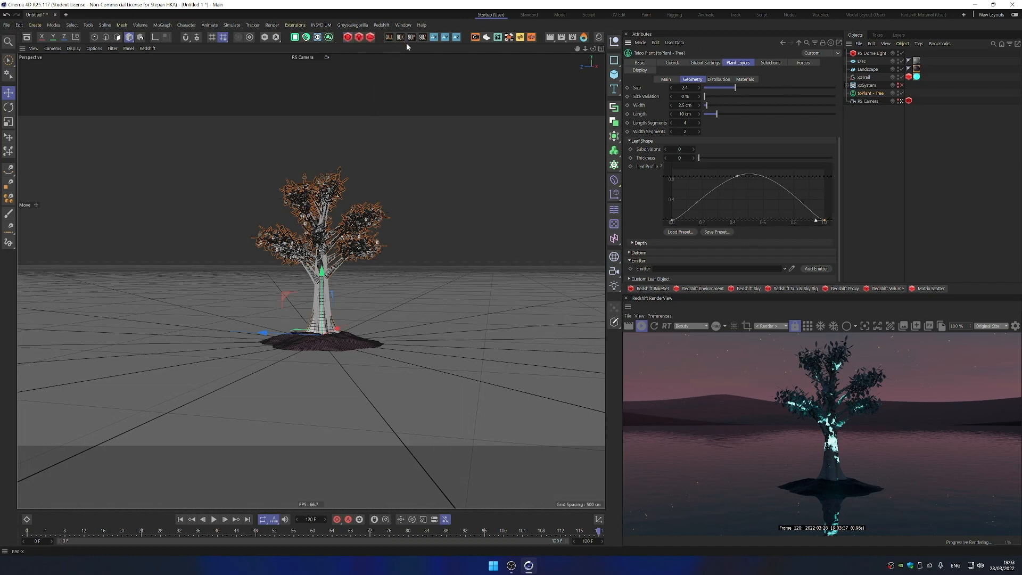
drag(894, 93, 746, 78)
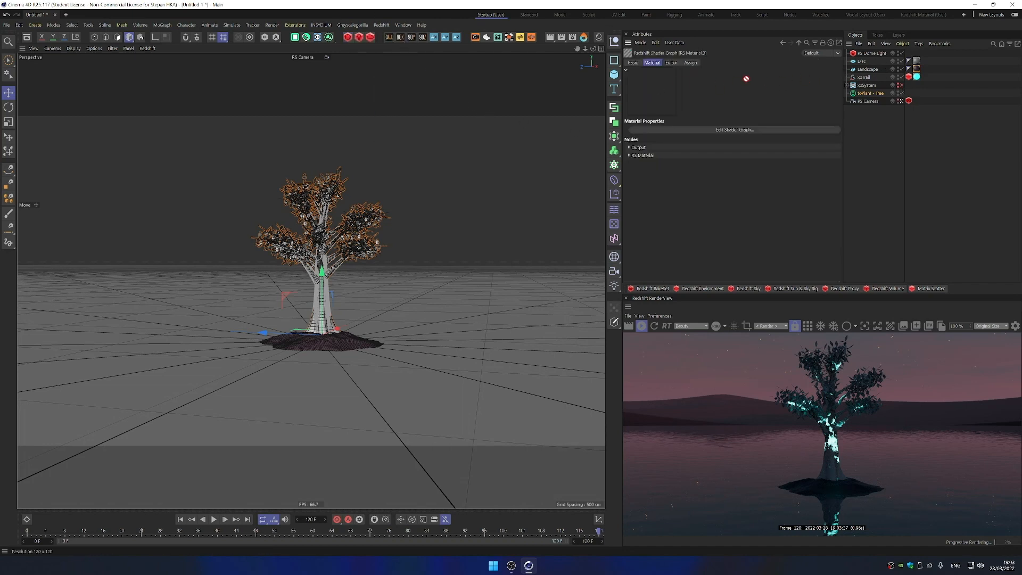
click(599, 37)
Name the new material Leaf and rename the existing ones Island, Trunk and Water
double_click(575, 77)
text(Leaf)
key(Return)
double_click(579, 91)
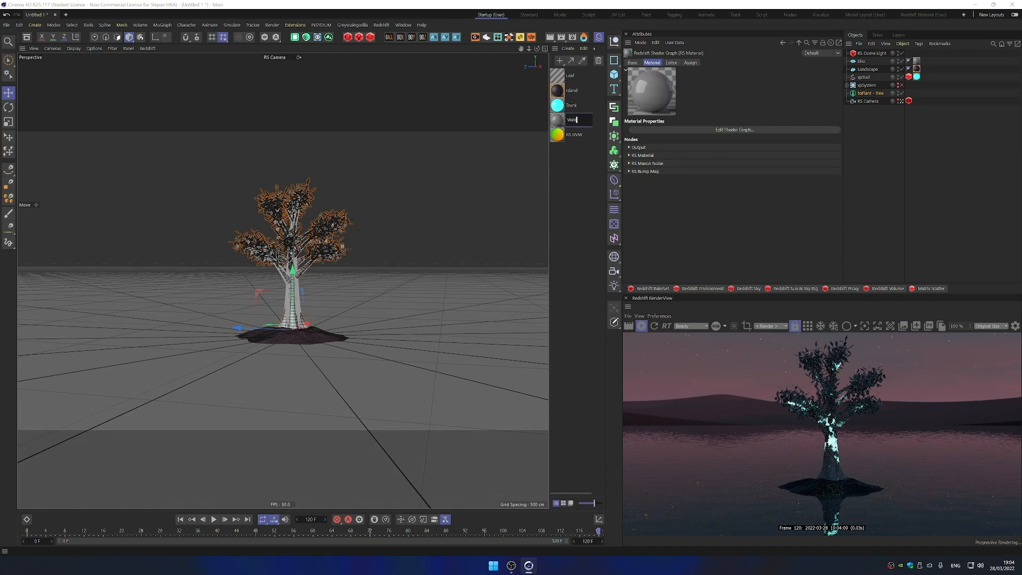
click(571, 106)
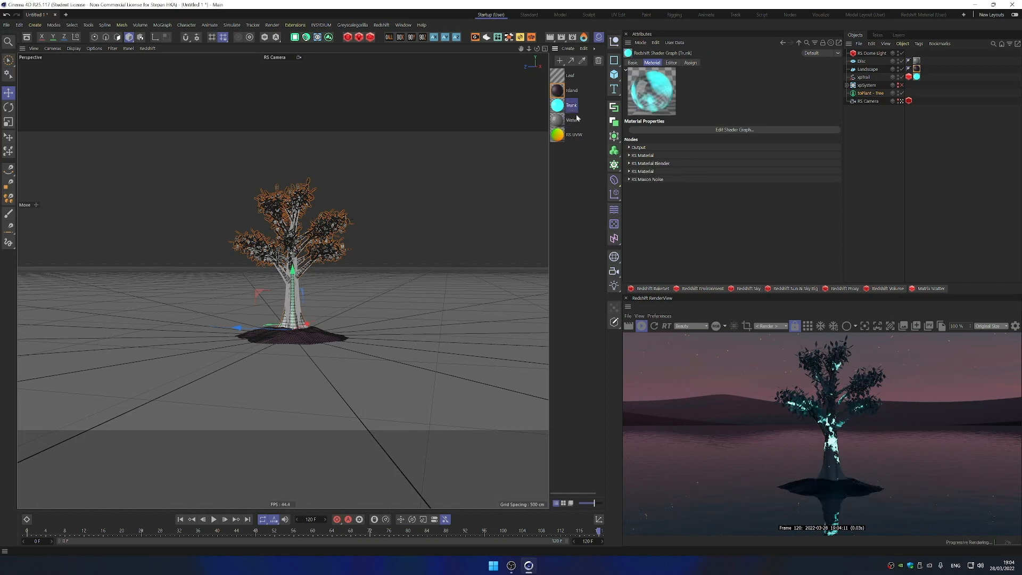
Assign the Leaf material to the Leaf part of the toPlant tree
click(870, 93)
click(745, 169)
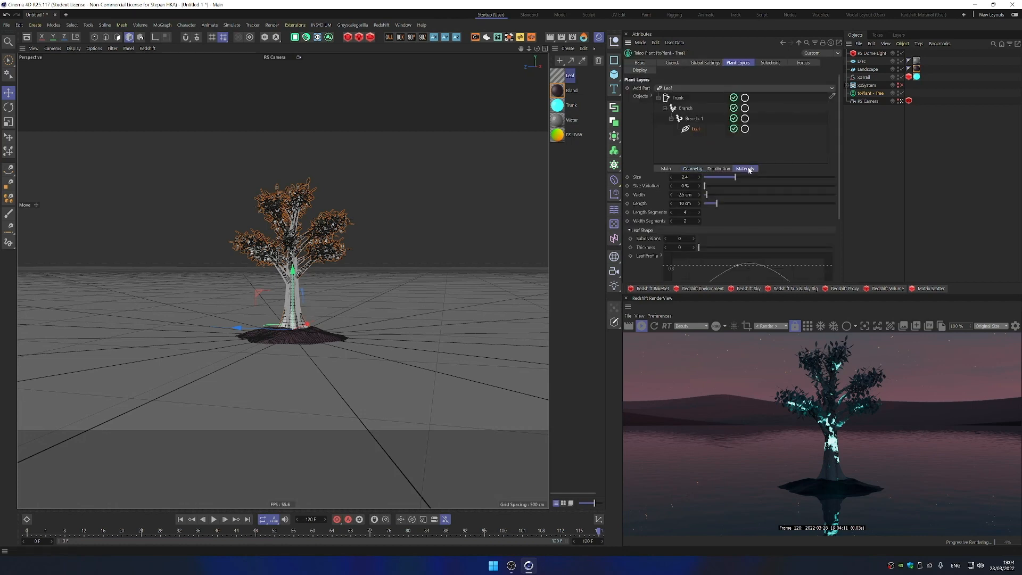
drag(568, 77, 697, 197)
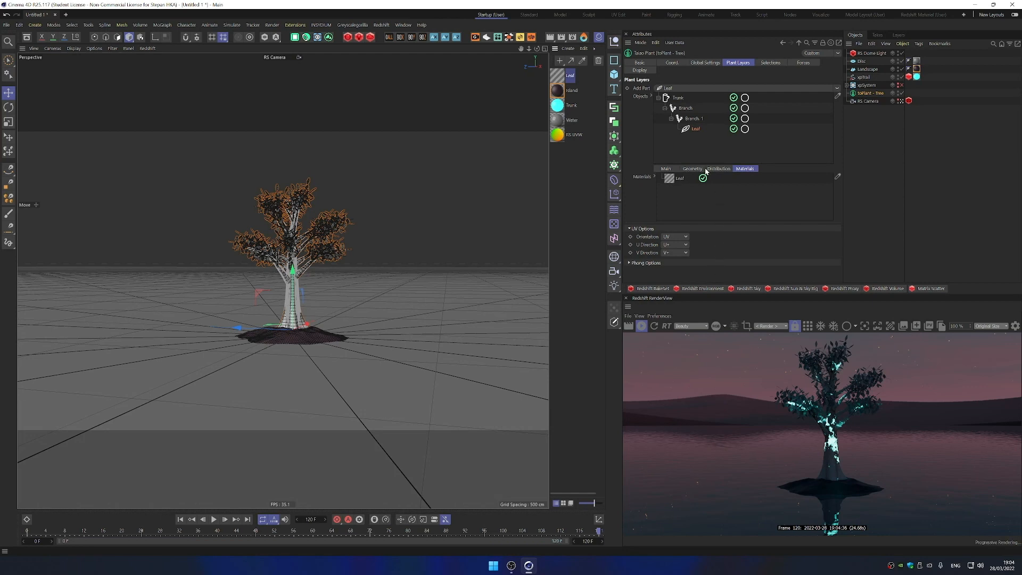
Set the Leaf material's emission colour to a bright turquoise, sampled from the glowing trunk in the render
double_click(917, 61)
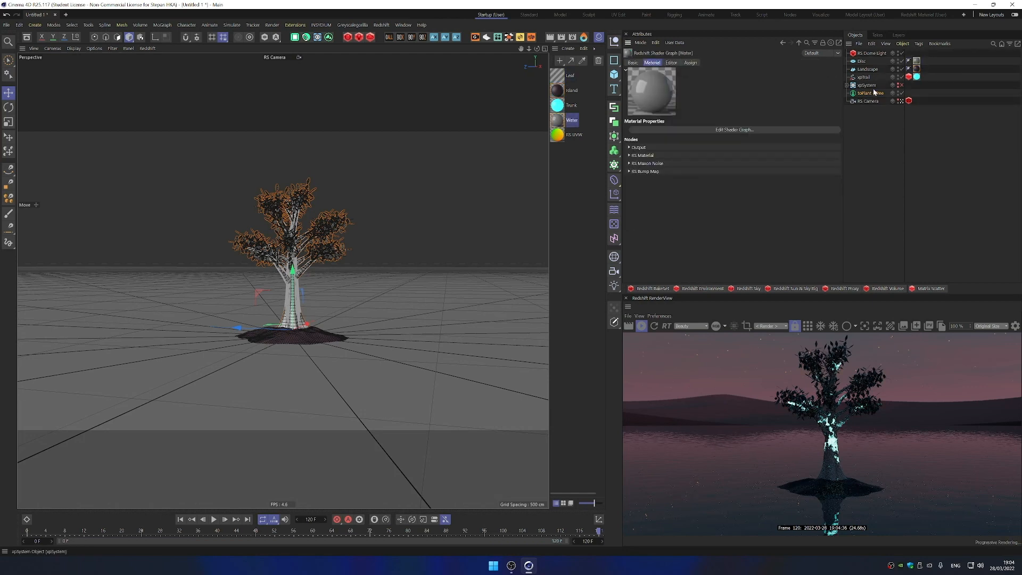
click(708, 130)
click(571, 77)
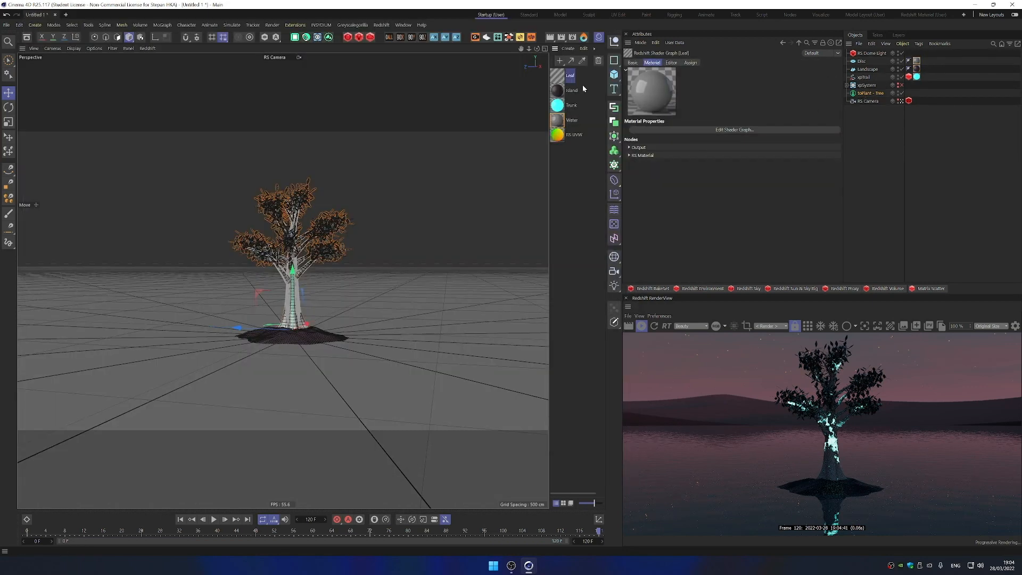
double_click(558, 74)
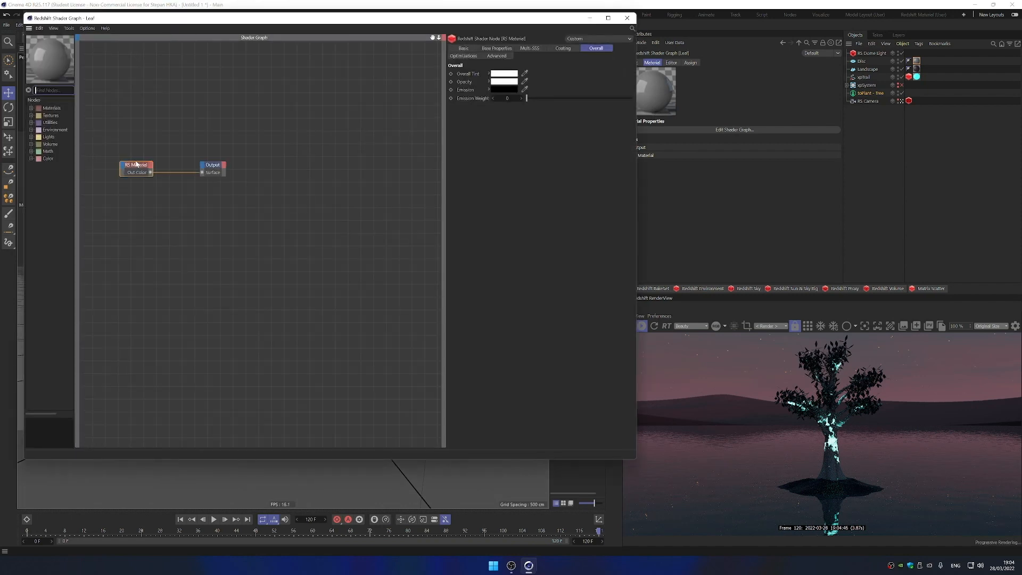
click(495, 89)
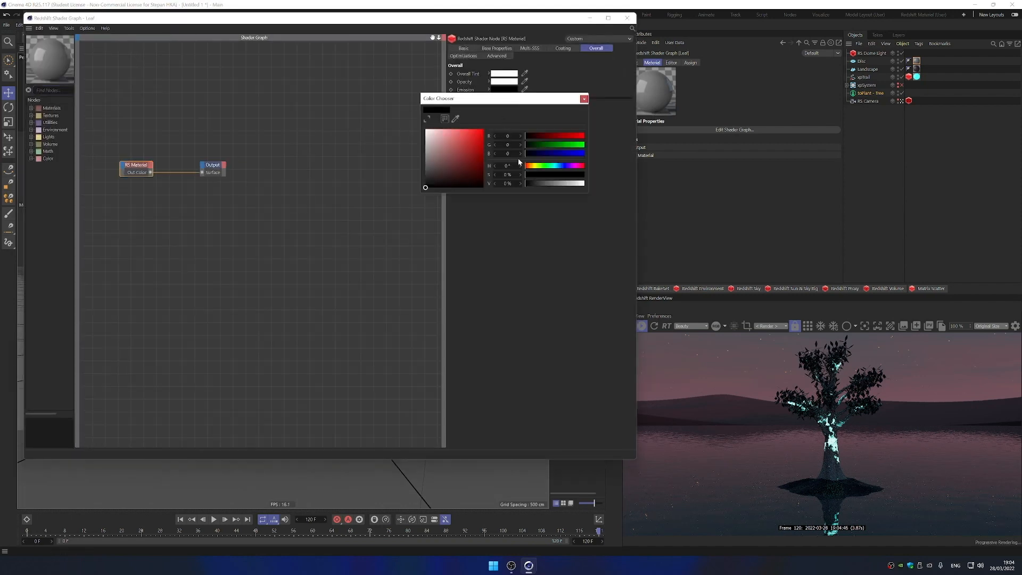
click(455, 118)
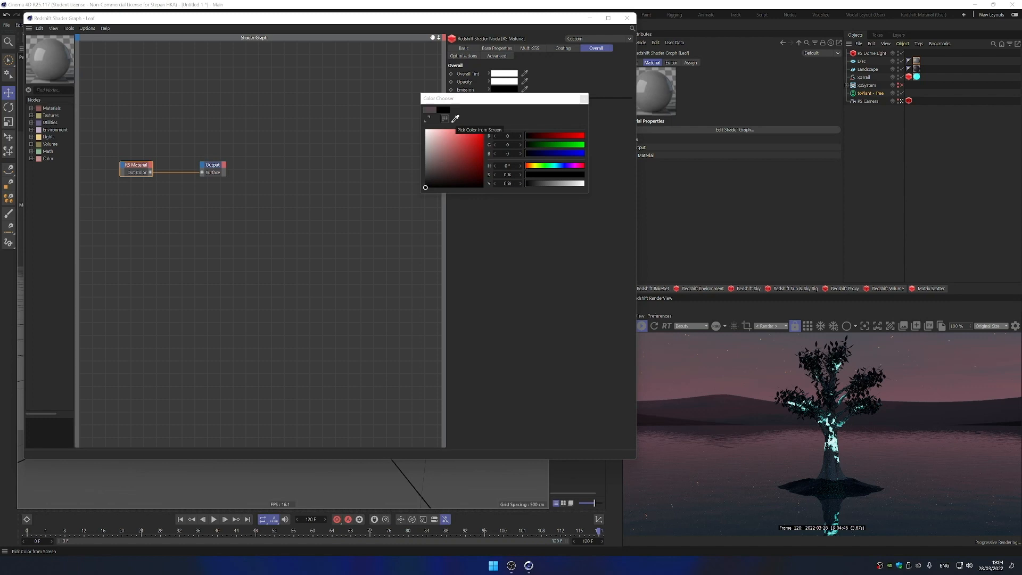
click(831, 425)
click(481, 138)
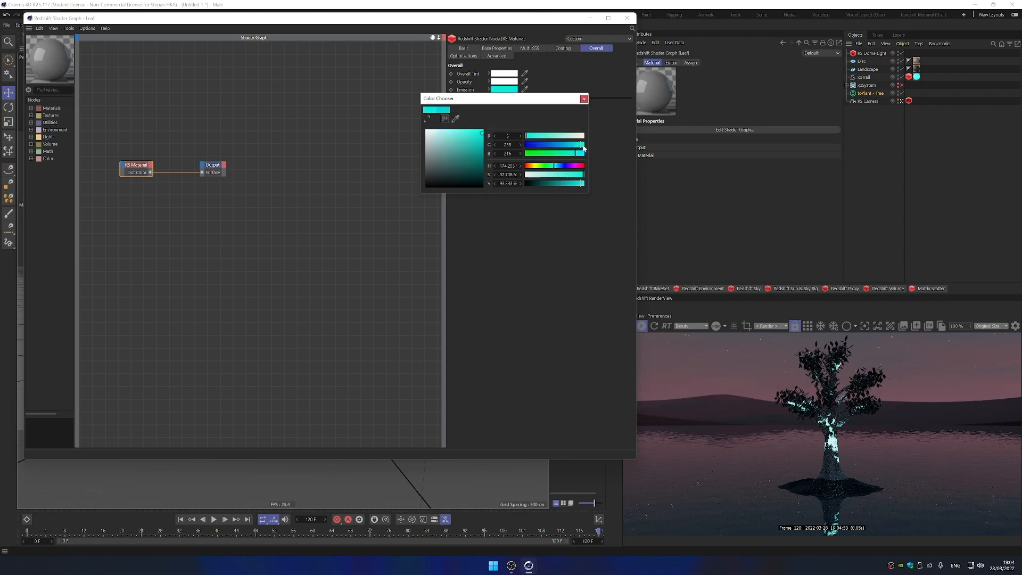
click(583, 99)
Set the Leaf material's emission weight to 4 and close its shader graph
double_click(507, 98)
text(4)
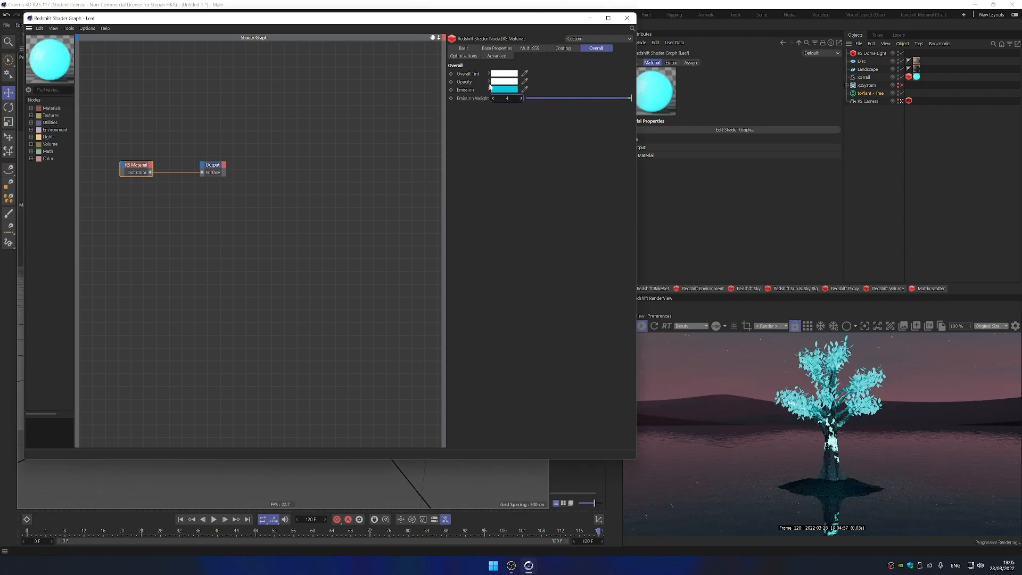
key(Return)
click(627, 17)
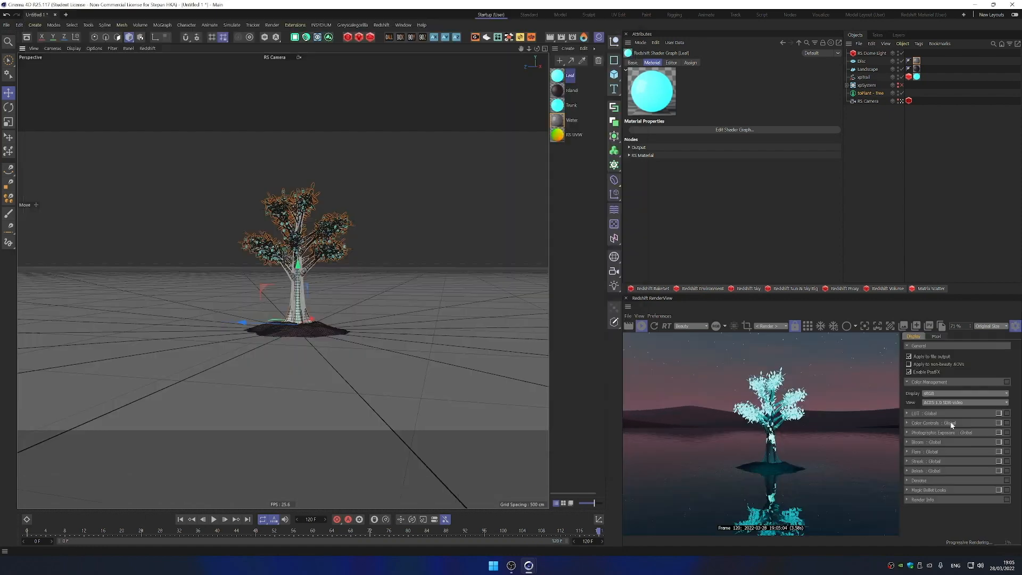
Enable and adjust the bloom effect in the Redshift render view, and shift the RS Camera's framing so the tree sits lower
click(998, 442)
drag(943, 463, 946, 463)
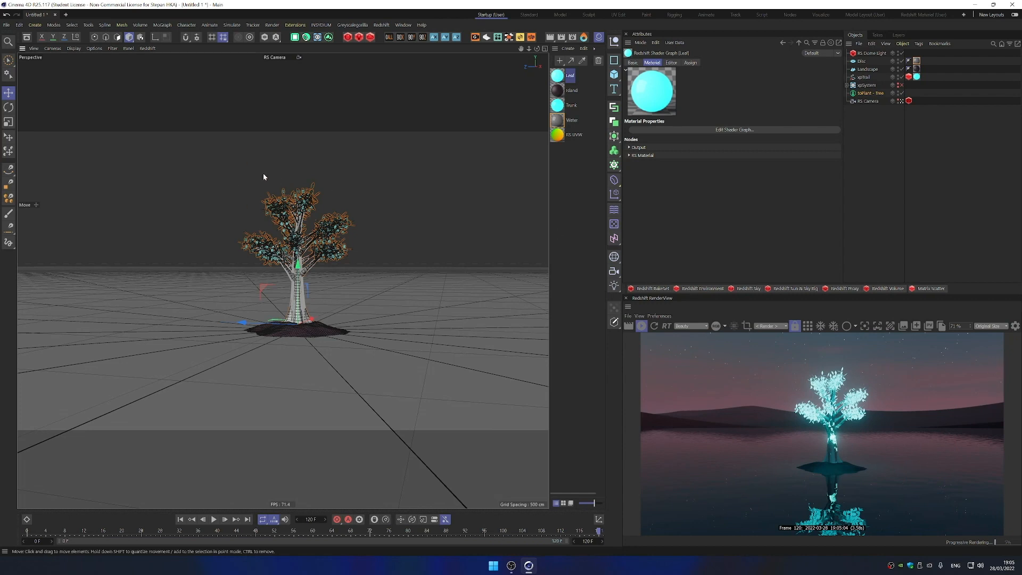
alt+middle_drag(314, 214, 288, 228)
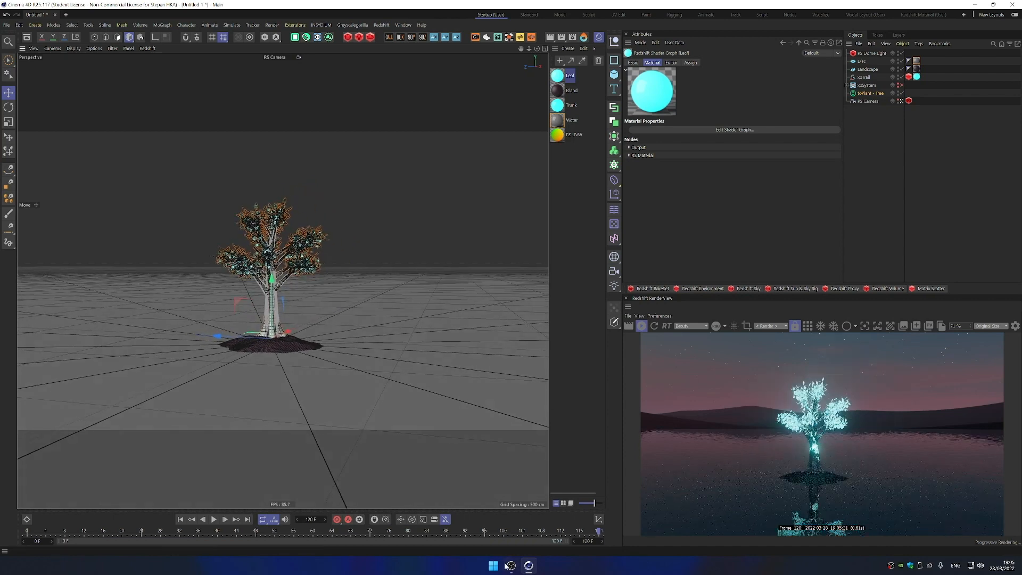
Switch to File Explorer and open the 3D Dust 1a folder under Presets, LUTS and Overlays > 3D Dust on the HKA PRO (D:) drive
click(493, 565)
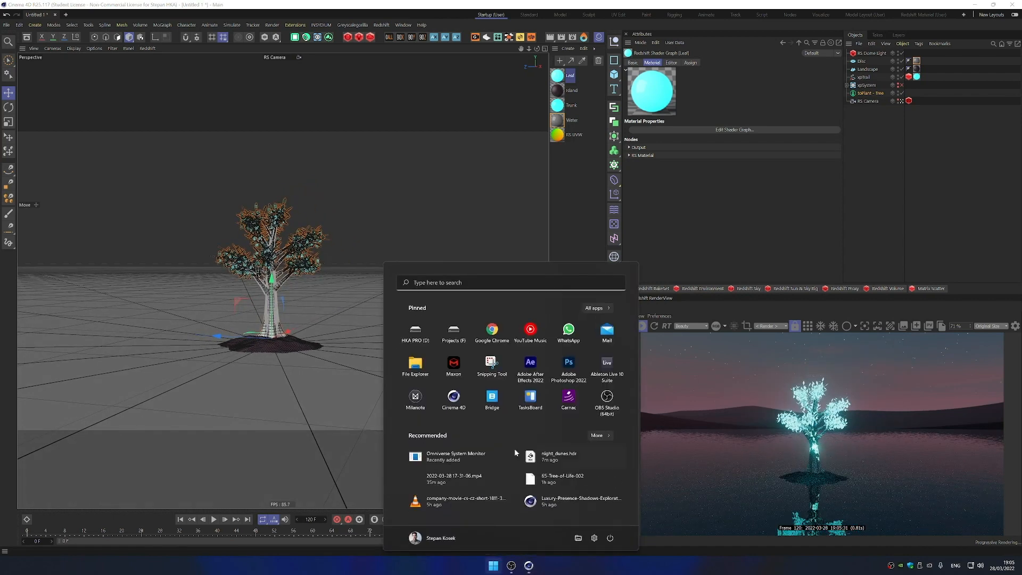
click(420, 336)
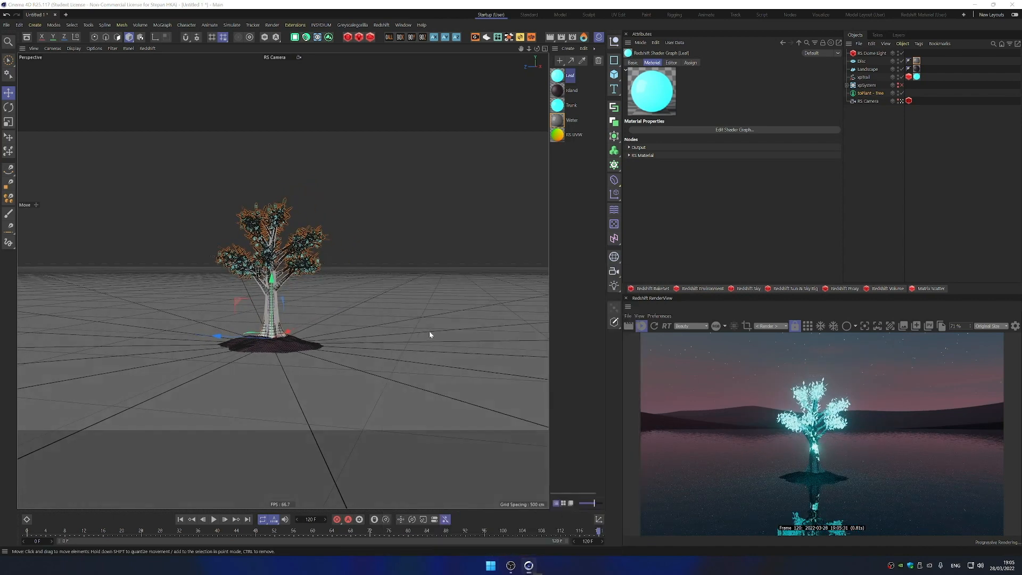
double_click(324, 280)
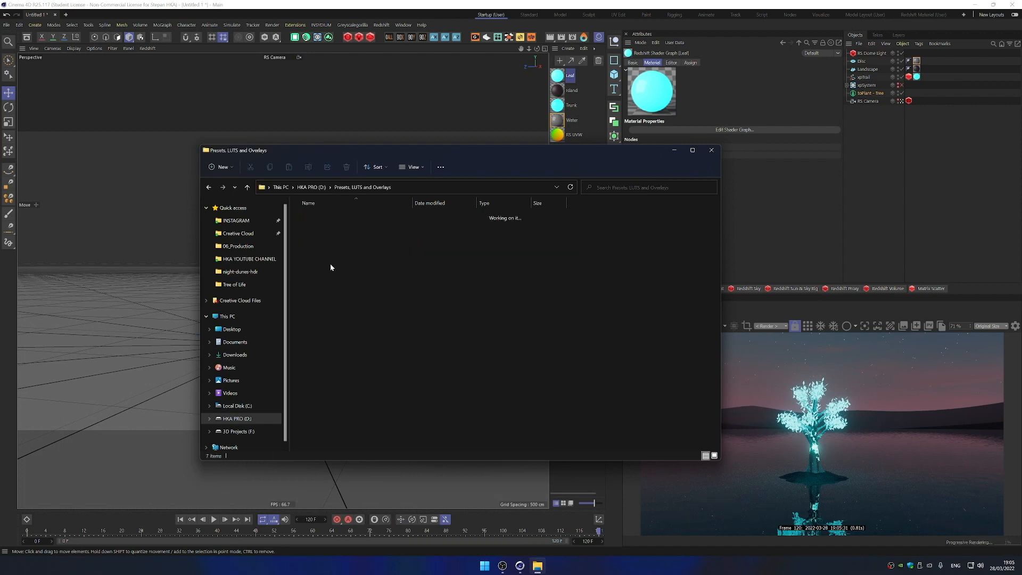
double_click(327, 217)
click(327, 217)
double_click(327, 217)
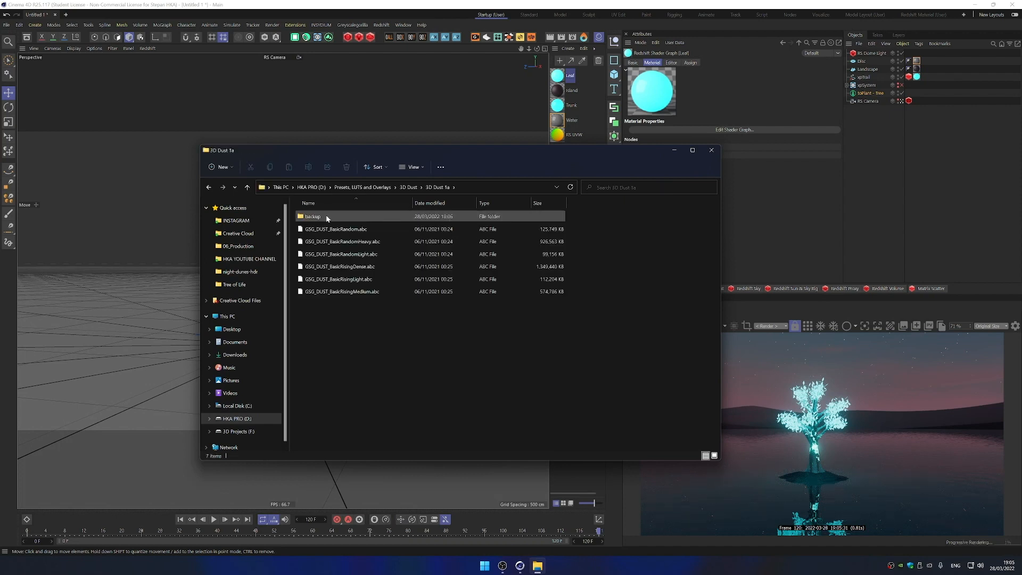
Load GSG_DUST_BasicRandomLight.abc into Cinema 4D, accepting the import options
click(341, 254)
drag(194, 250, 168, 250)
key(Return)
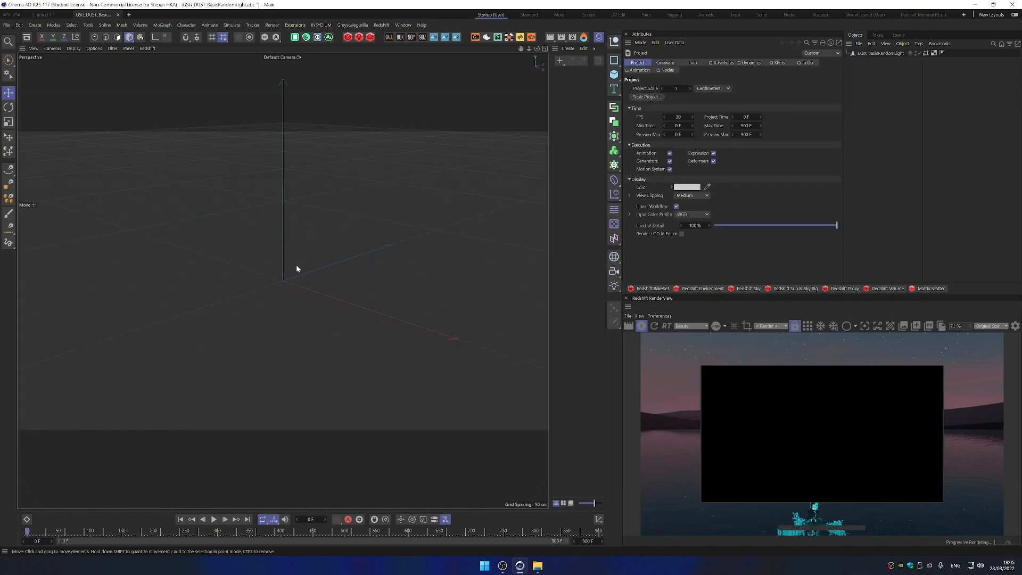
Copy the Dust_BasicRandomLight object from the imported dust file and paste it into the Untitled 1 tree scene
key(t)
click(215, 531)
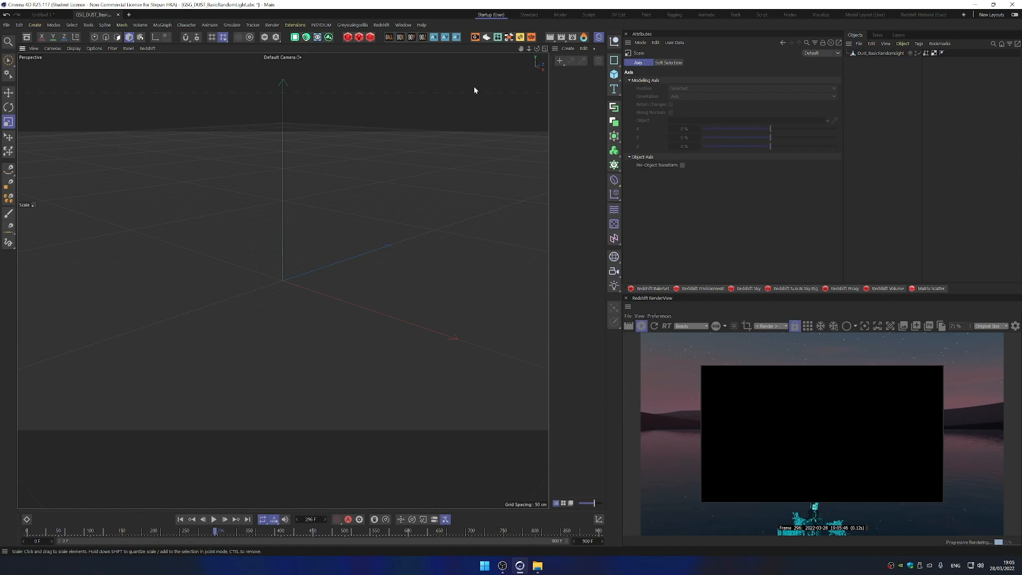
click(889, 53)
drag(290, 271, 319, 261)
click(43, 15)
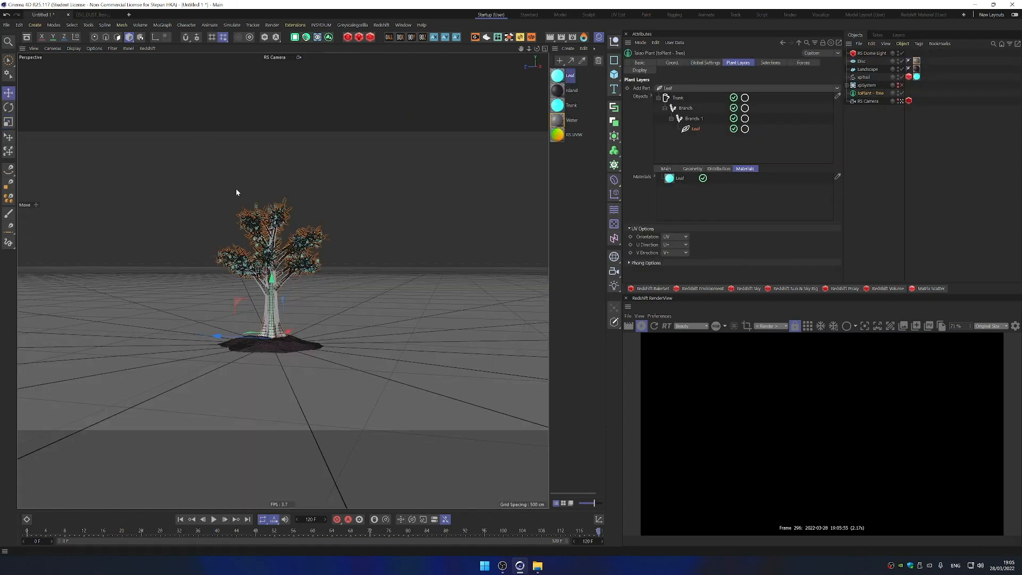
key(ctrl+v)
Assign the Leaf material to the pasted dust object and hide the material list
key(t)
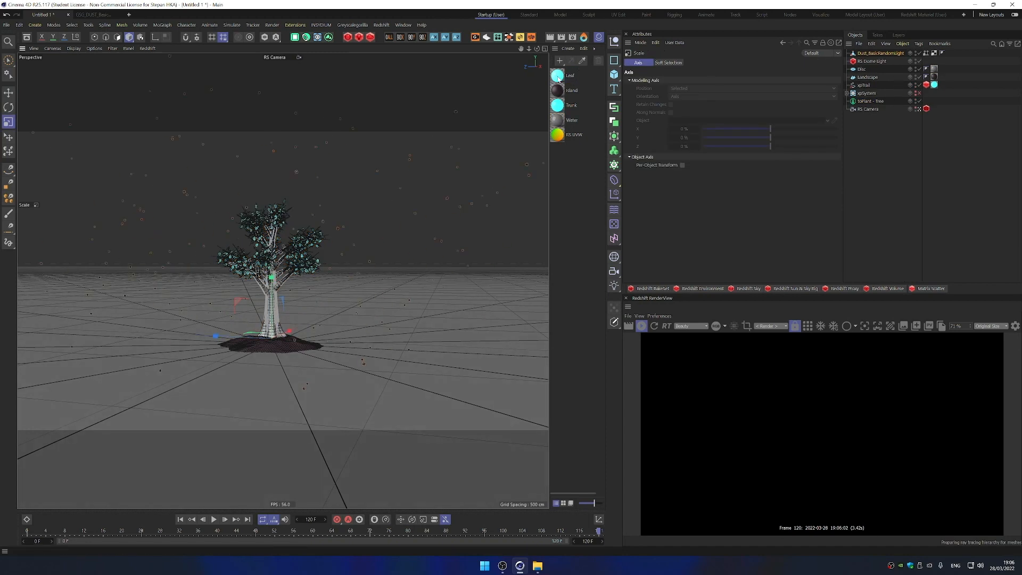
drag(884, 56, 883, 54)
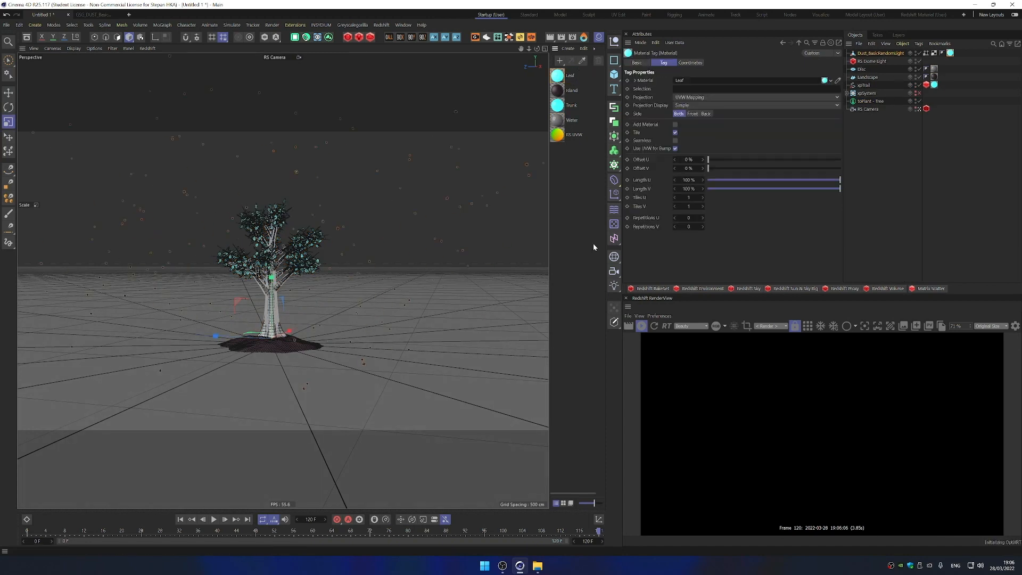
click(601, 51)
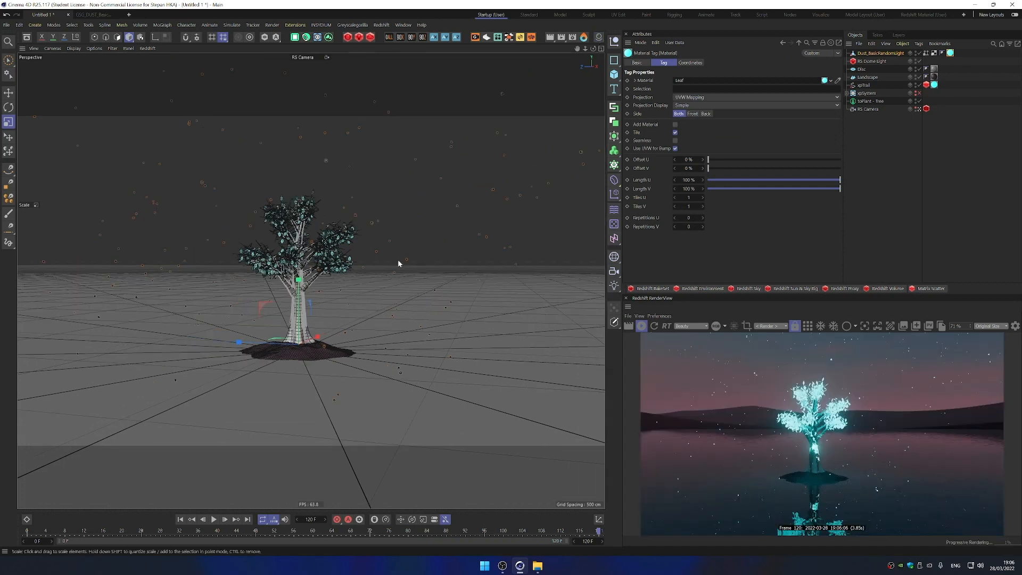
Reframe the RS Camera around the tree so it stands near the centre of the render among the dust
alt+drag(338, 287, 347, 289)
alt+drag(451, 258, 380, 275)
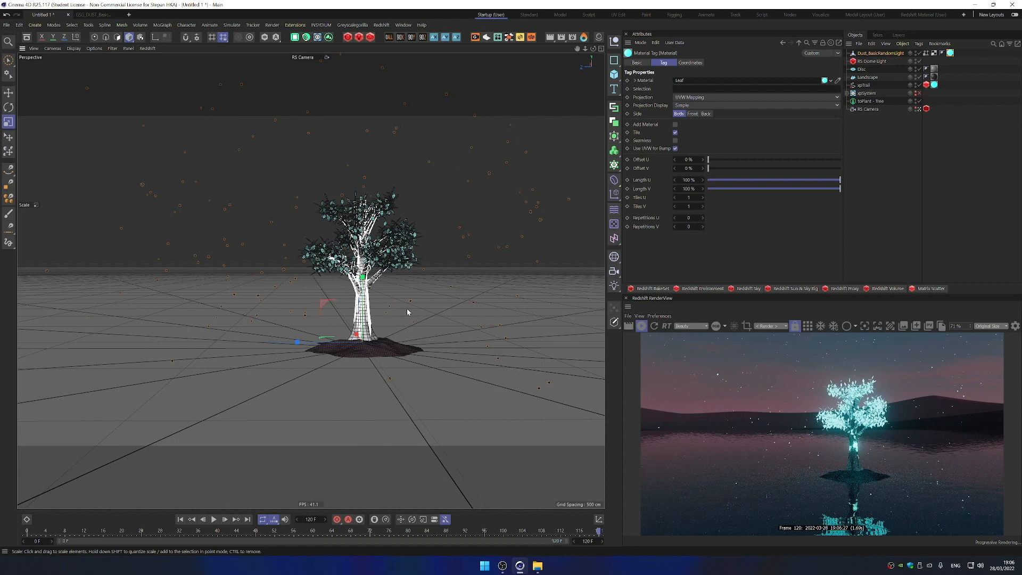
alt+drag(374, 288, 326, 301)
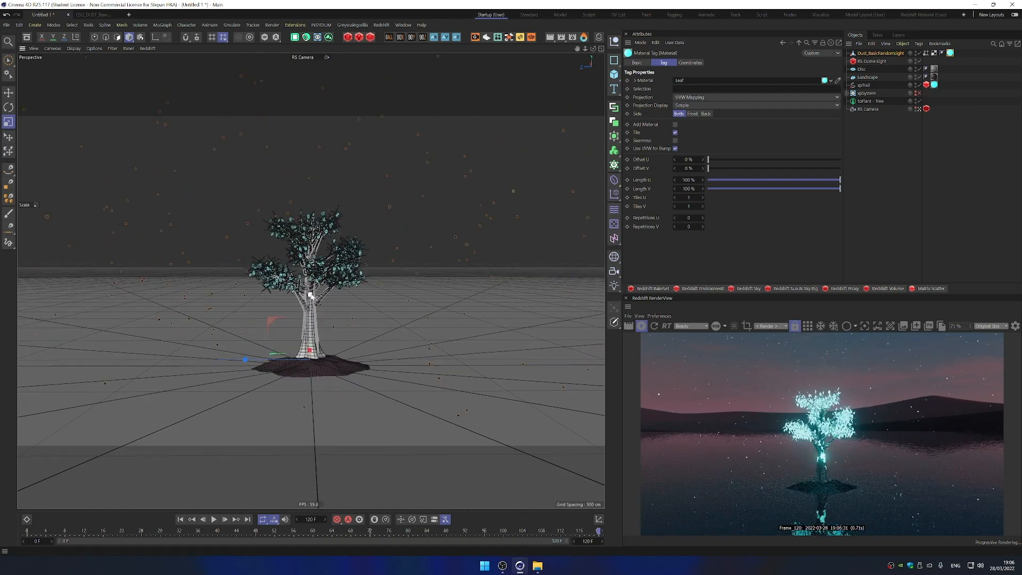
alt+middle_drag(325, 286, 330, 269)
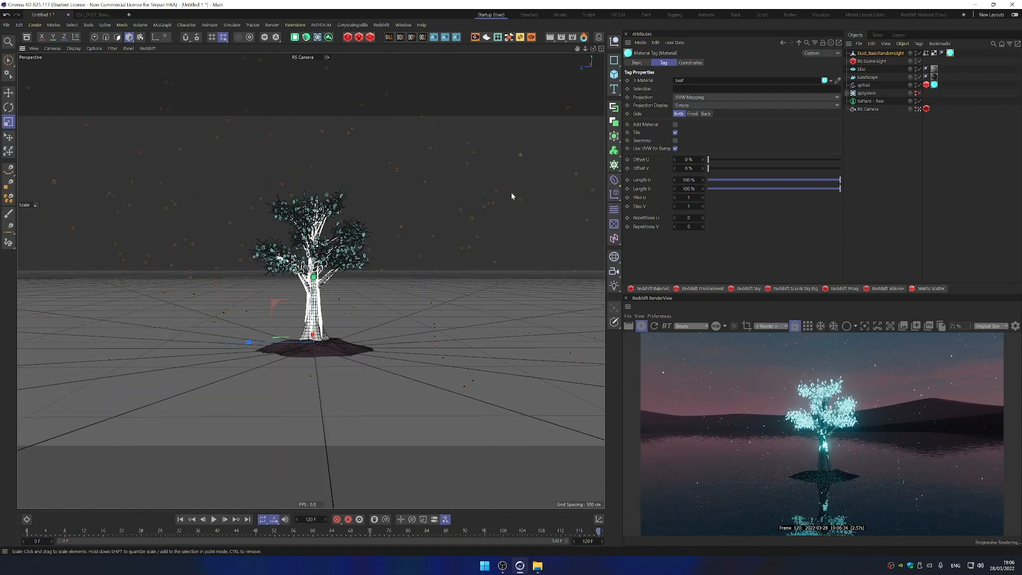
Add a Plane, stand it upright and raise it behind the tree as a backdrop
key(shift+p)
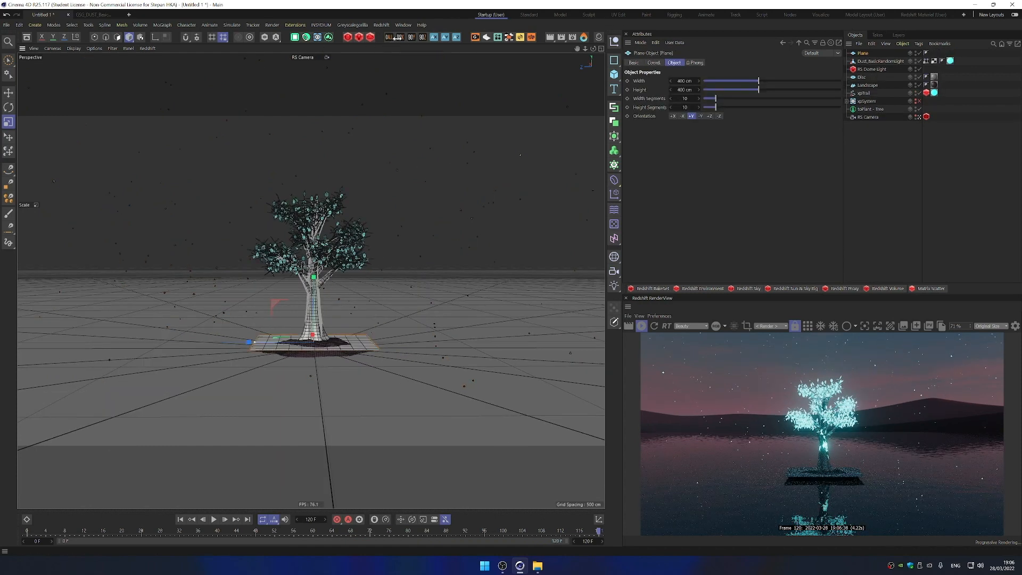
click(401, 39)
click(402, 39)
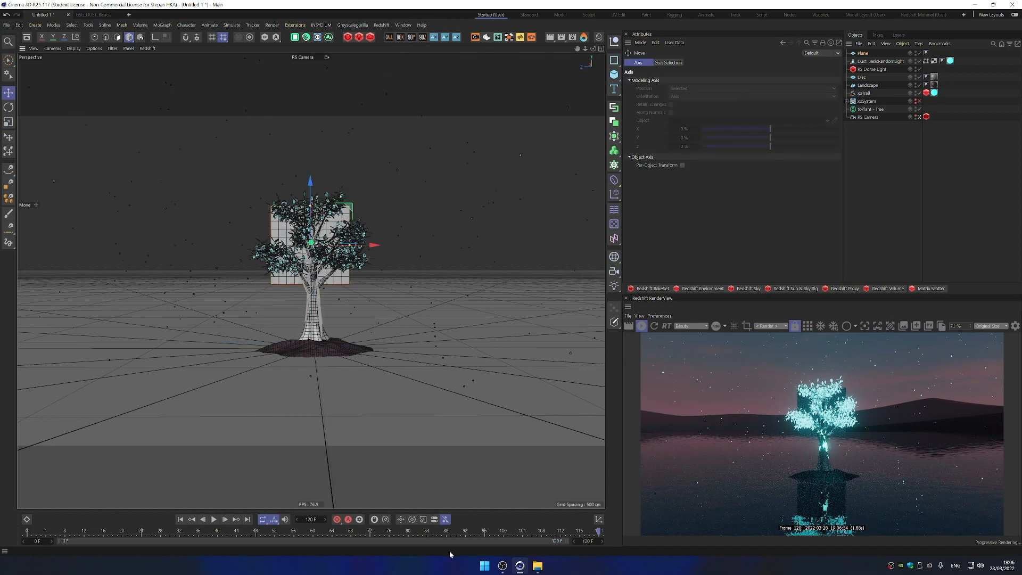
Switch to Chrome, download the snowy mountain landscape photo from Unsplash, and return to Cinema 4D
click(484, 565)
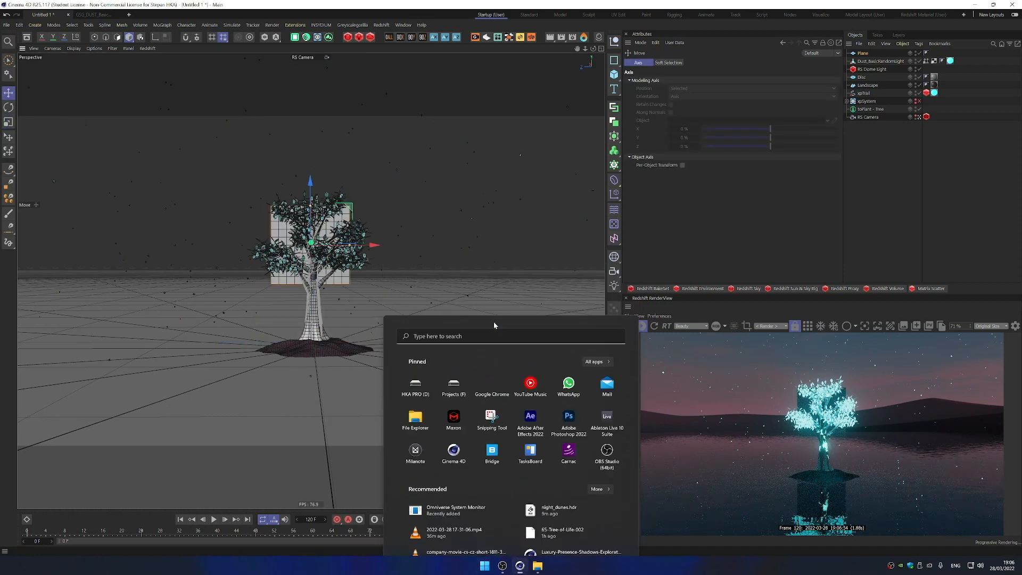
click(488, 331)
click(539, 256)
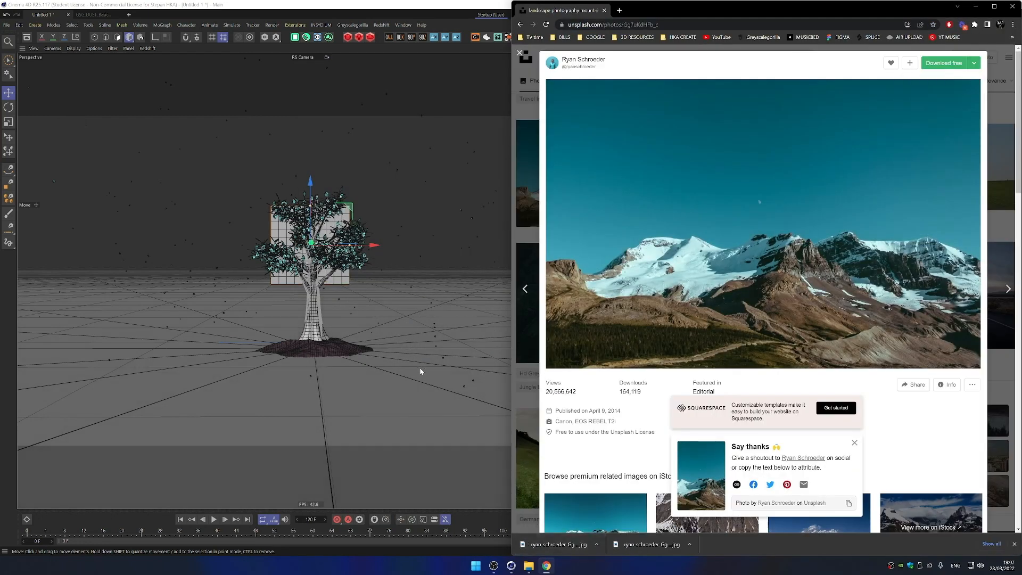
click(420, 371)
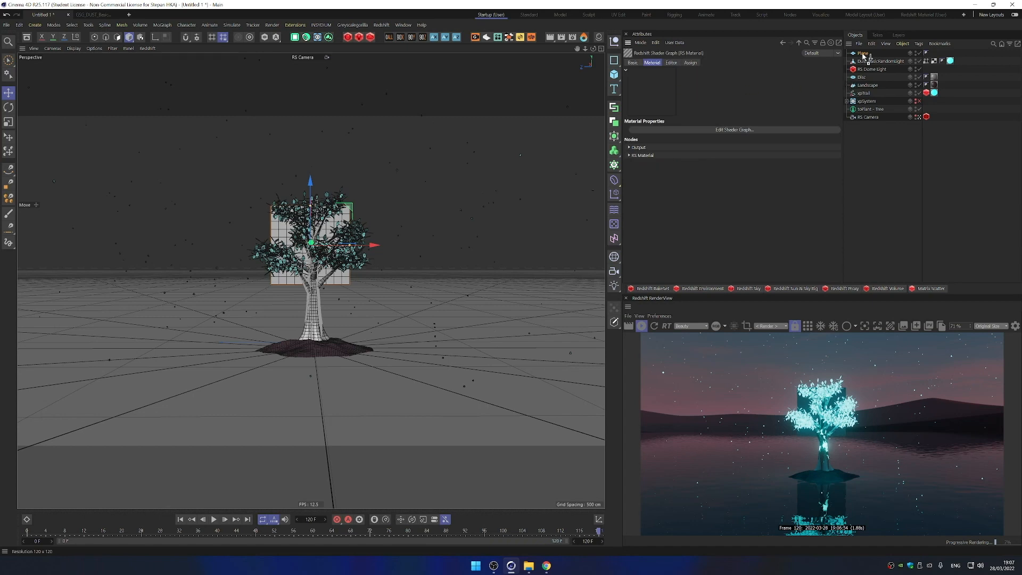
Assign the new Redshift RS Material to the Plane and open its shader graph
drag(863, 56, 862, 55)
double_click(934, 53)
click(721, 130)
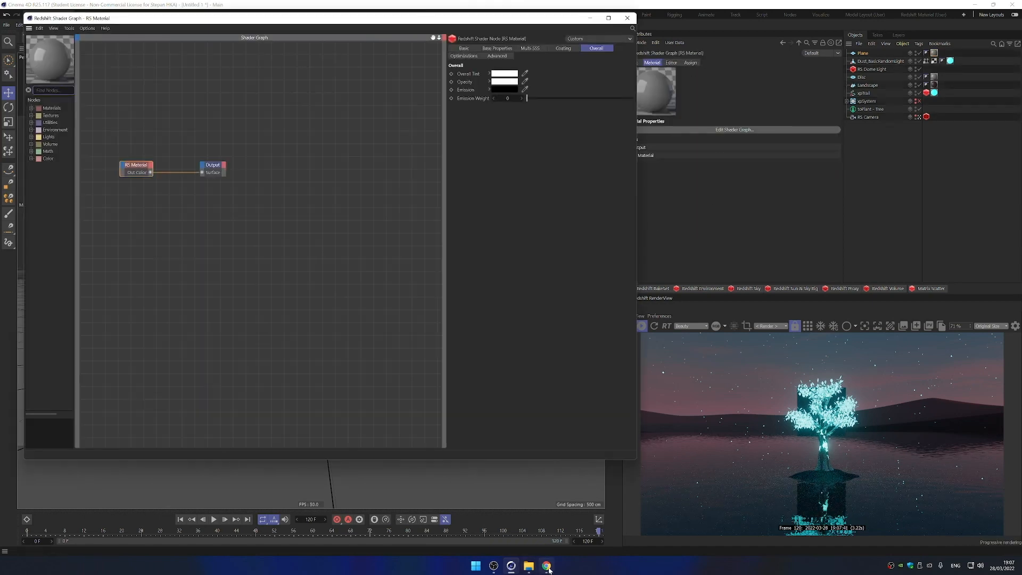
Bring the downloaded mountain photo in as a texture, connect it to the RS Material's Emission Color and set the emission weight to 2
click(547, 566)
drag(550, 546, 146, 263)
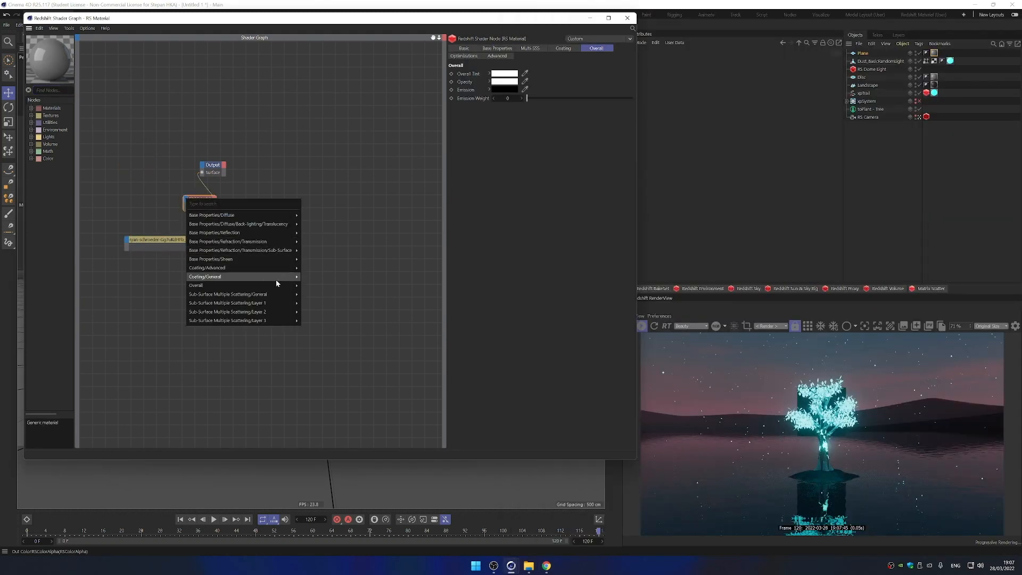
mouse_move(276, 284)
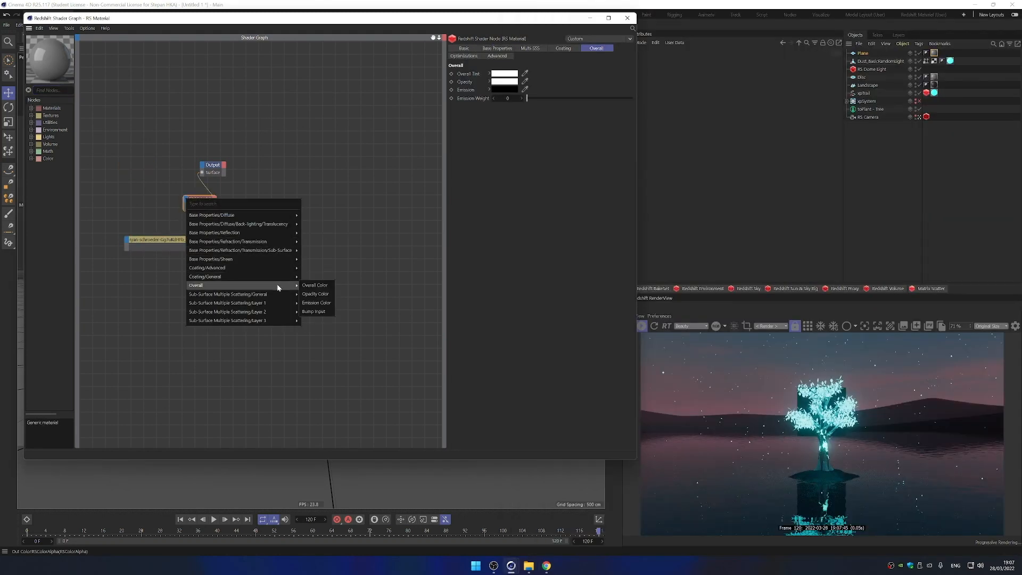
click(315, 302)
drag(527, 97, 621, 98)
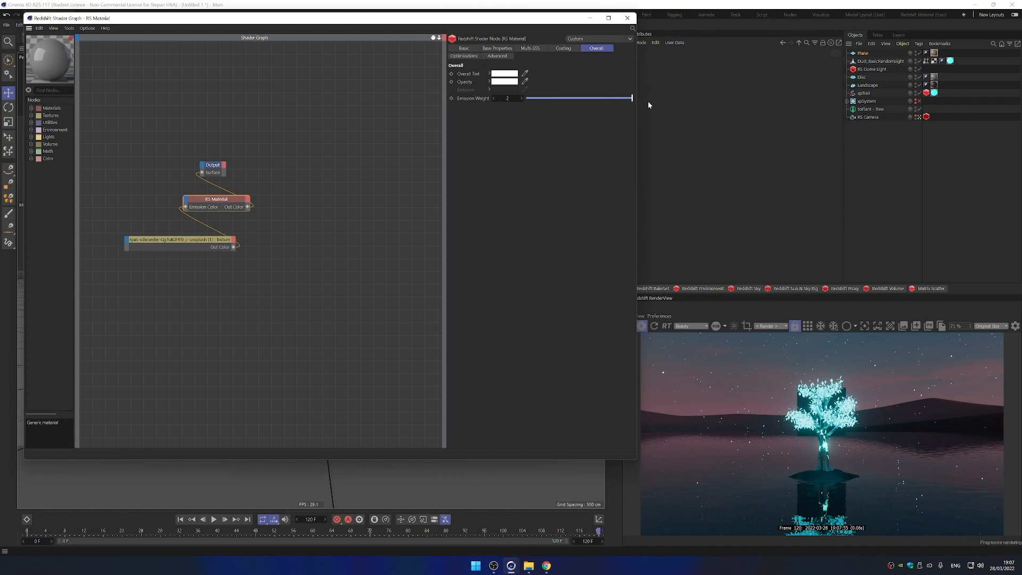
Check the mountain photo's pixel dimensions in its file properties in Downloads, and close the shader graph
click(205, 240)
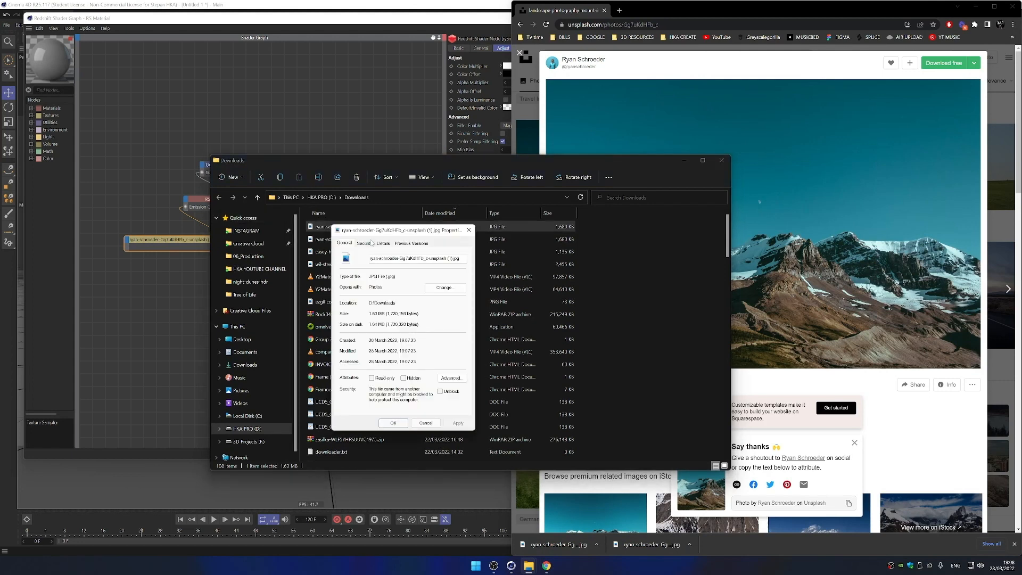
click(383, 243)
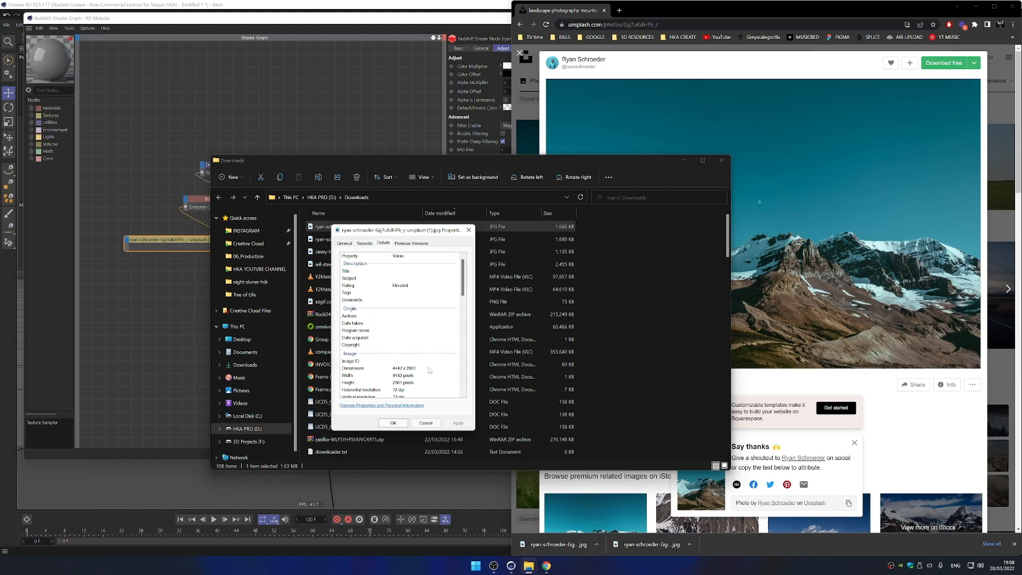
click(405, 7)
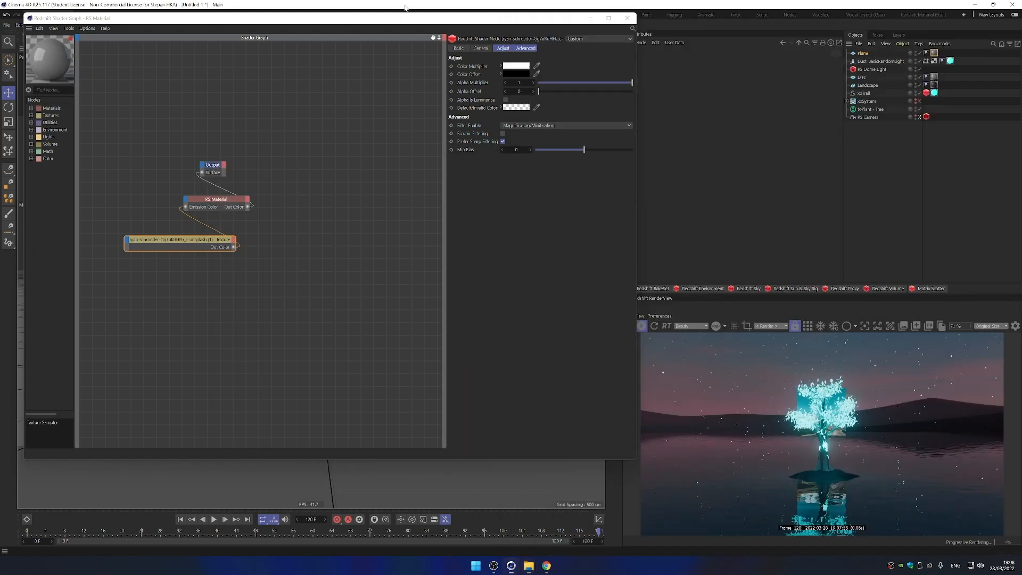
click(627, 18)
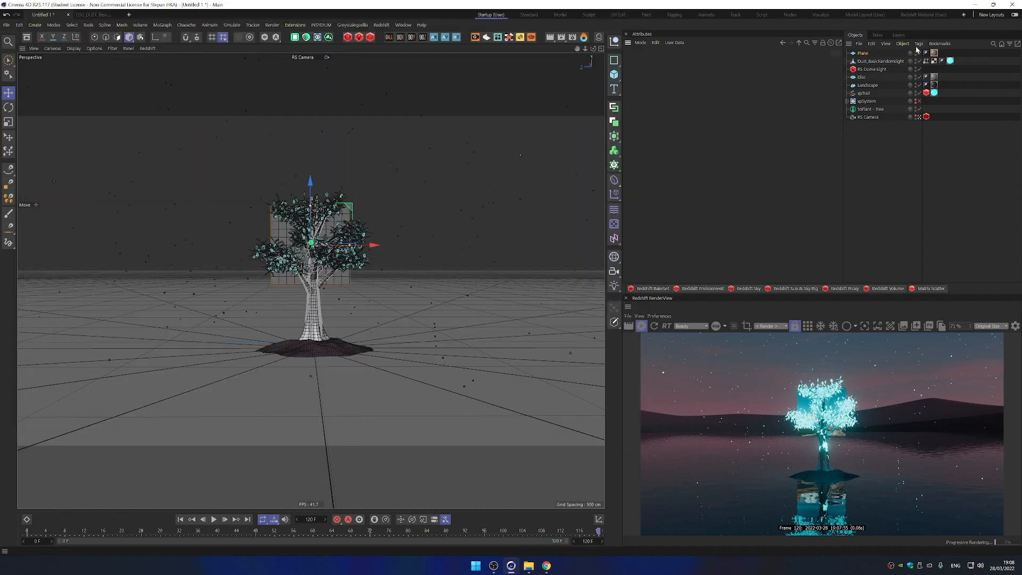
Set the Plane's width to 4442 cm and its height to 2961 cm
click(867, 53)
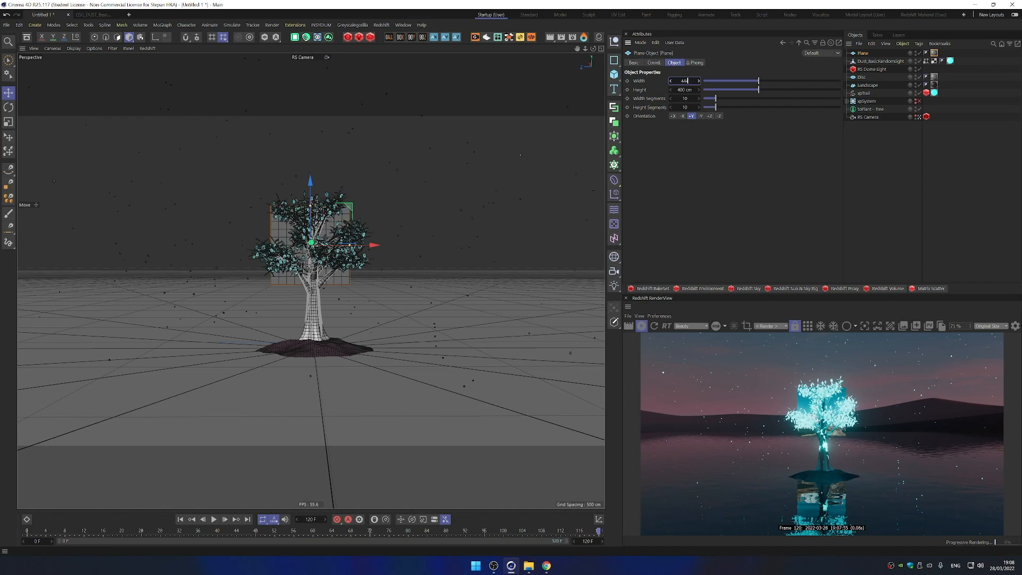
key(Tab)
text(2)
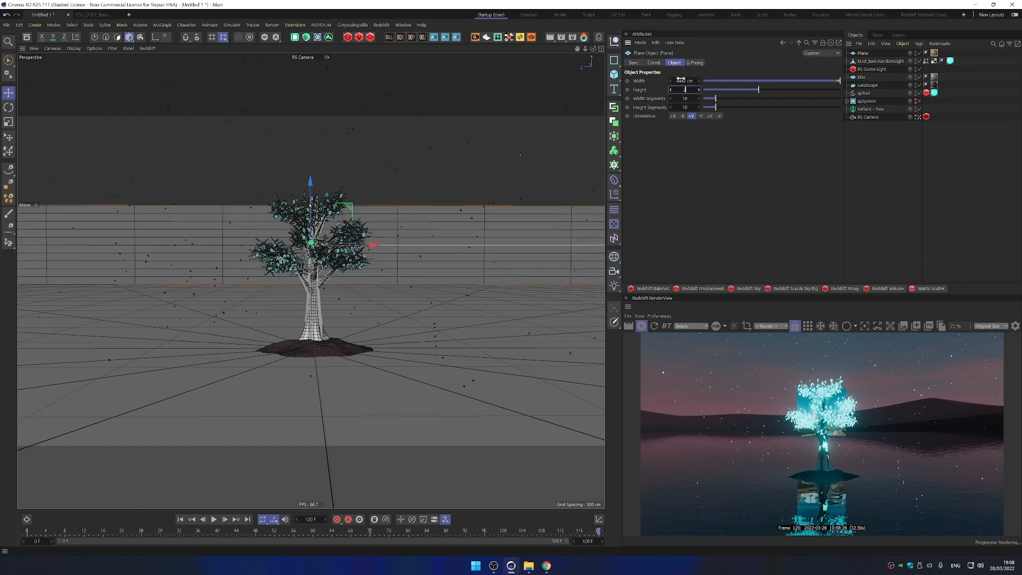
text(961)
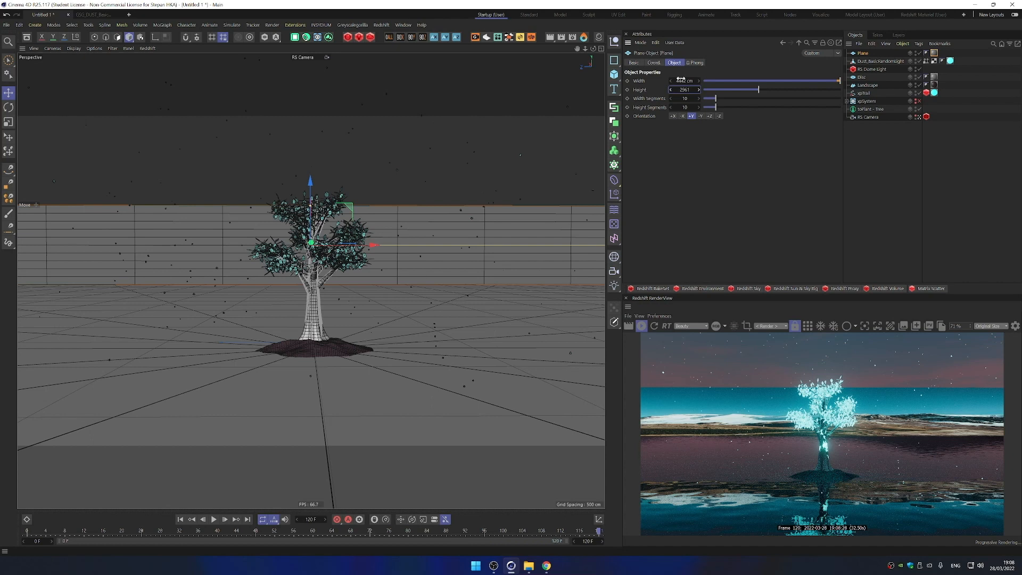
key(Return)
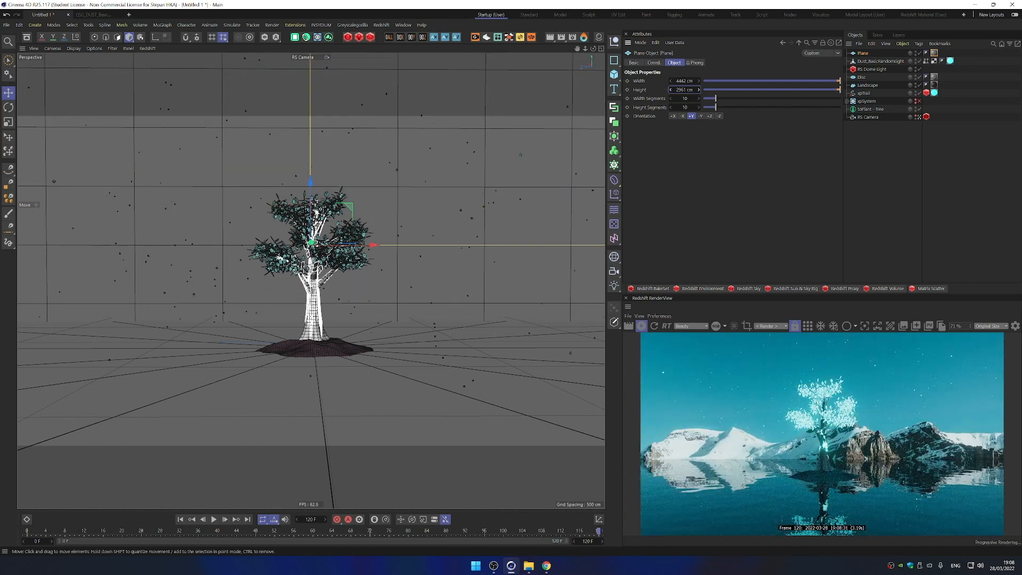
Raise the mountain Plane and push it farther back behind the tree
drag(312, 183, 315, 124)
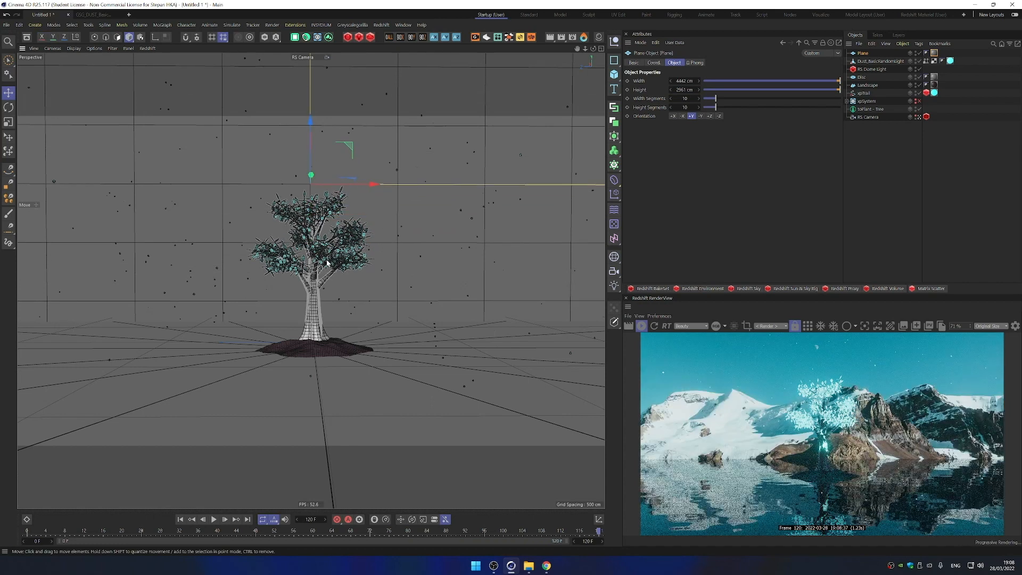
alt+drag(326, 263, 351, 265)
drag(246, 176, 197, 191)
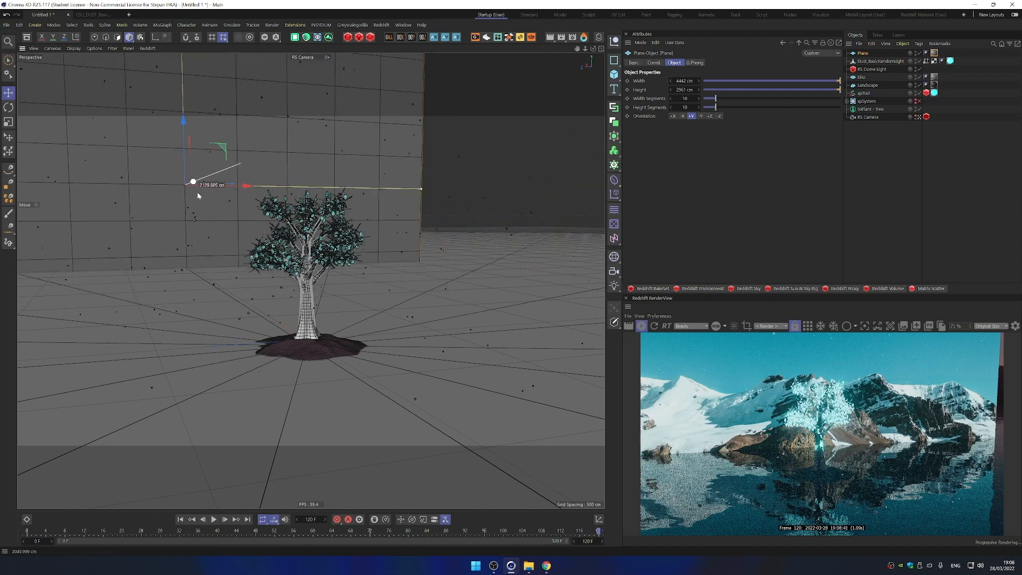
Pull the RS Camera back, set its focal length to 80.4 and recentre the tree in front of the mountains
alt+drag(275, 251, 409, 235)
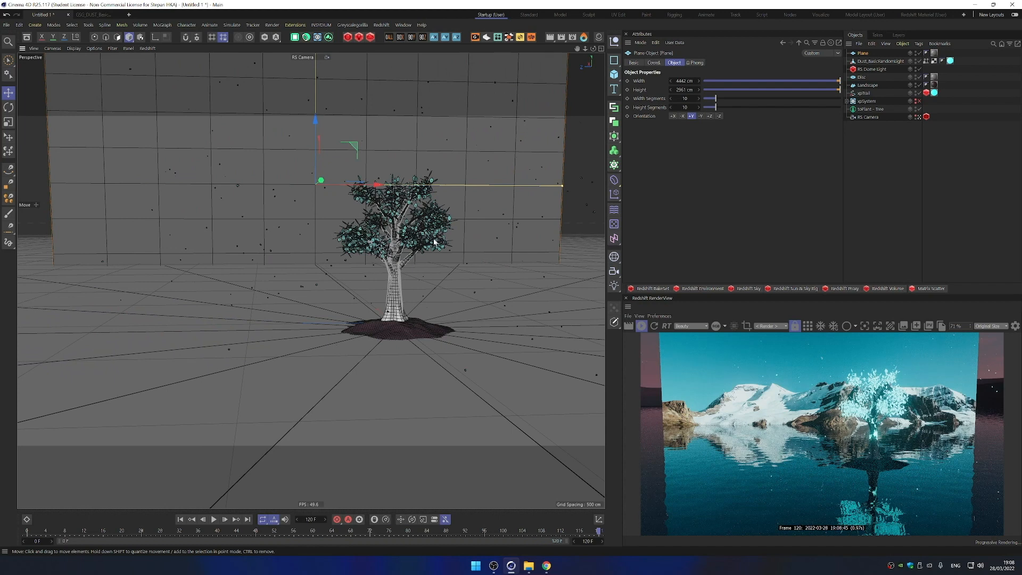
alt+drag(436, 217, 410, 221)
mouse_move(353, 238)
alt+mouse_down()
mouse_move(289, 238)
mouse_move(346, 234)
alt+mouse_up()
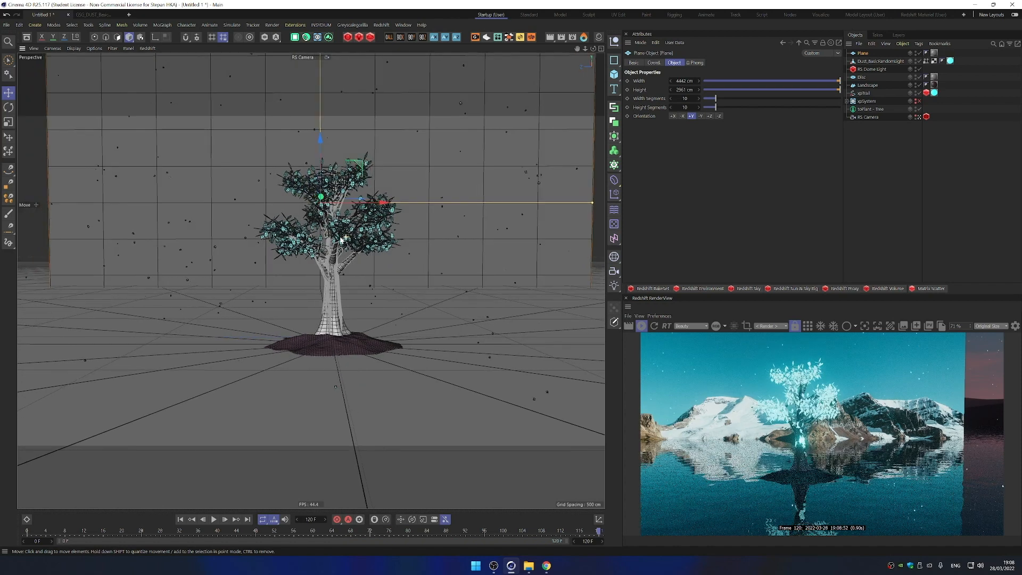
scroll(346, 235, up, 3)
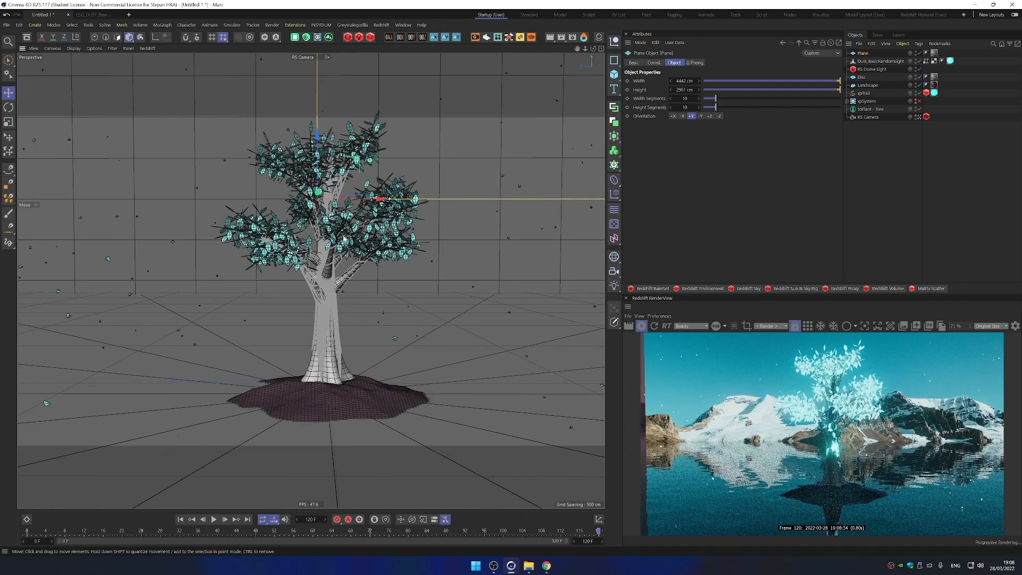
scroll(344, 238, down, 3)
scroll(345, 237, down, 4)
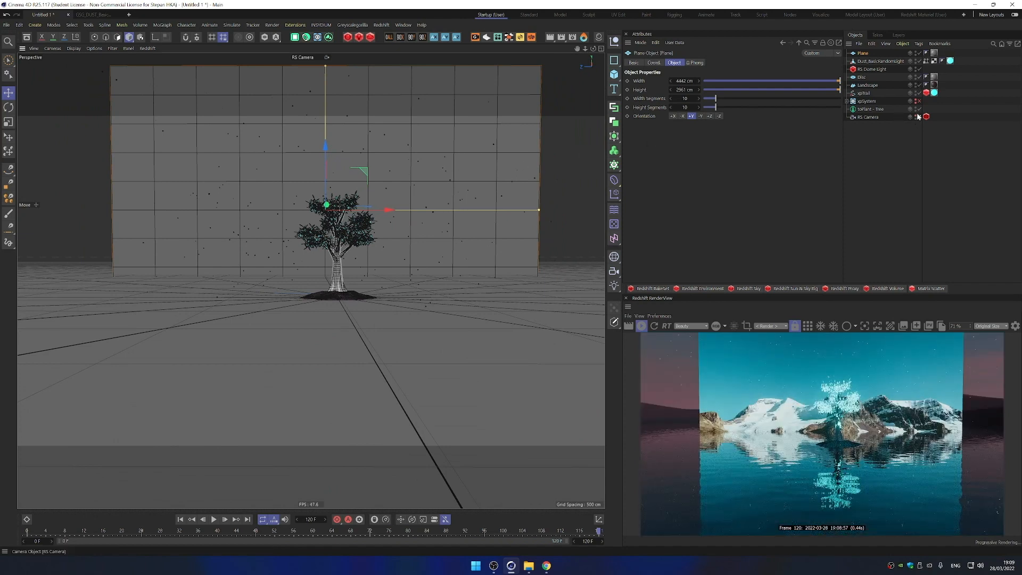
click(868, 116)
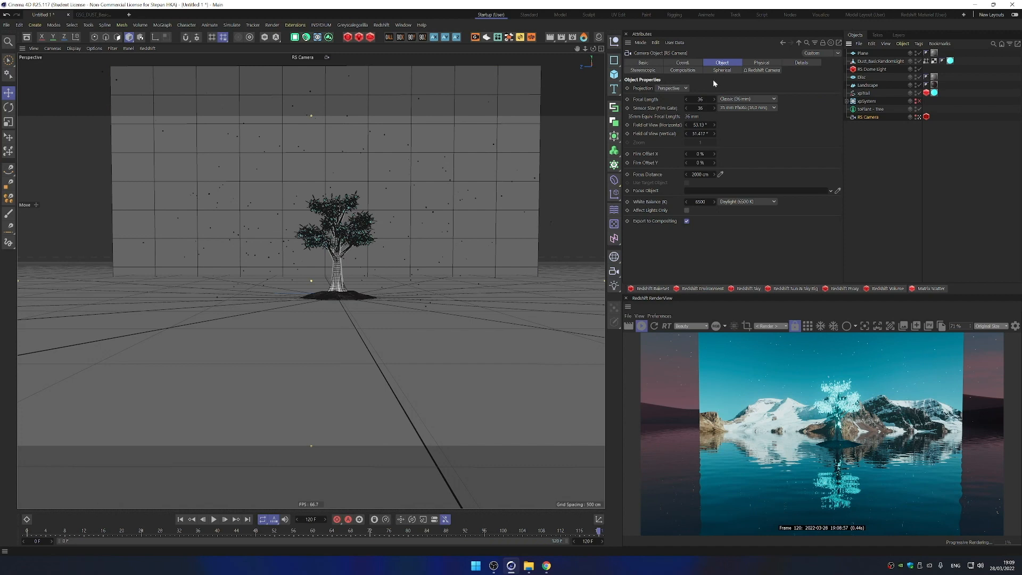
mouse_move(702, 99)
mouse_down()
mouse_move(726, 99)
mouse_move(715, 99)
mouse_up()
alt+middle_drag(366, 165, 298, 230)
alt+drag(297, 230, 296, 224)
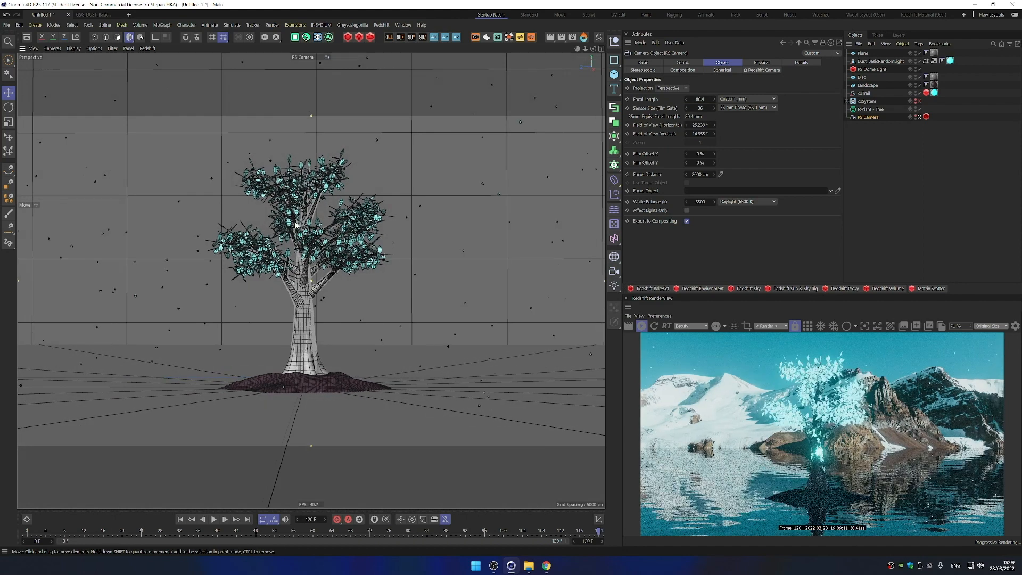
Raise the mountain Plane so its rocky slopes sit behind the tree, and widen the camera framing slightly
click(157, 292)
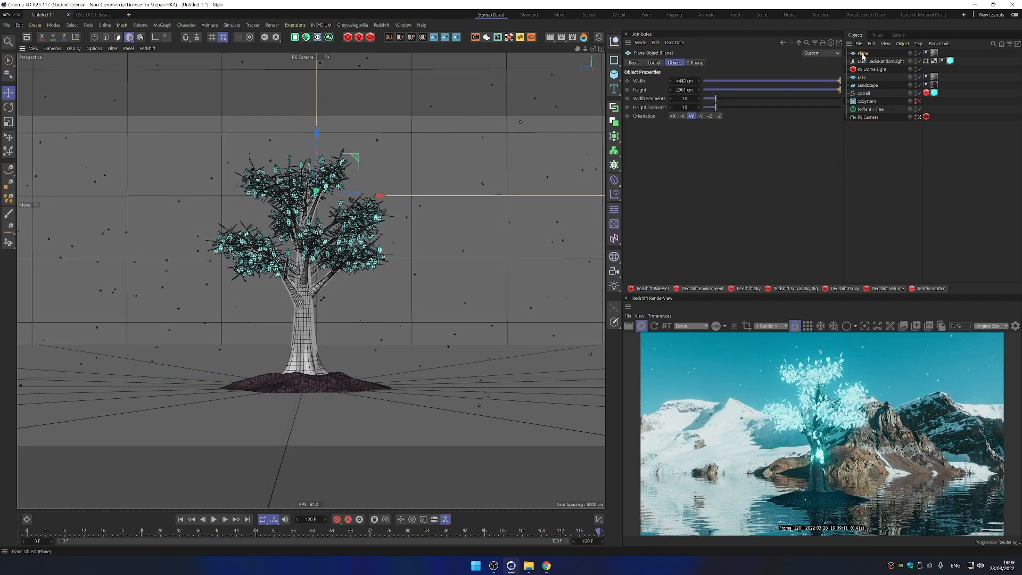
key(r)
key(e)
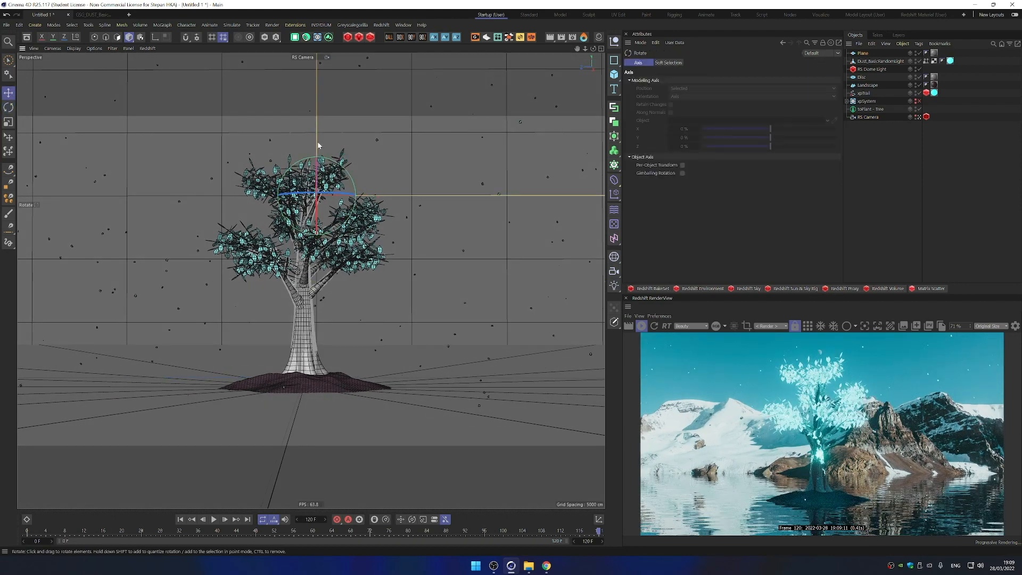
drag(315, 147, 324, 60)
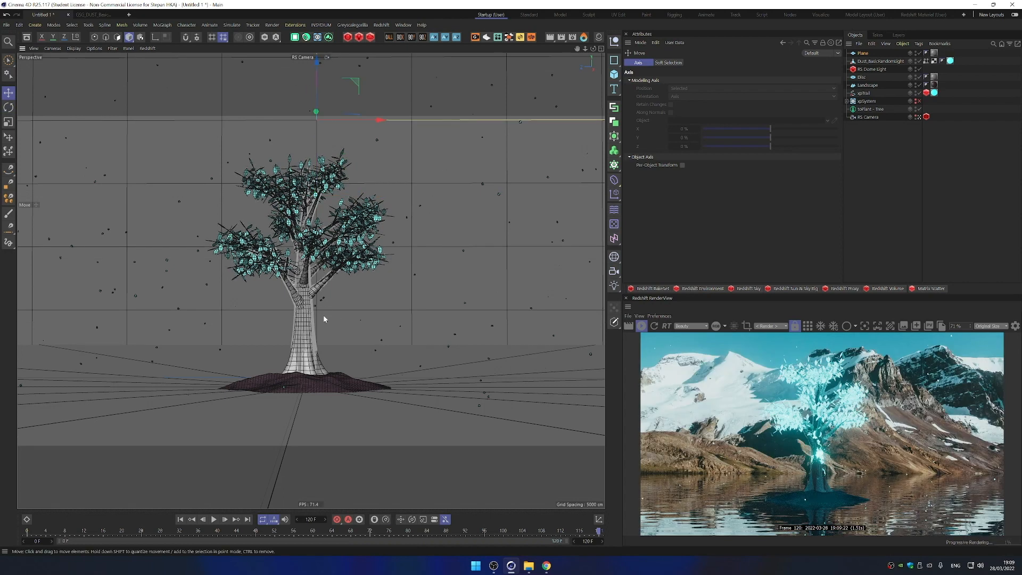
scroll(322, 317, down, 1)
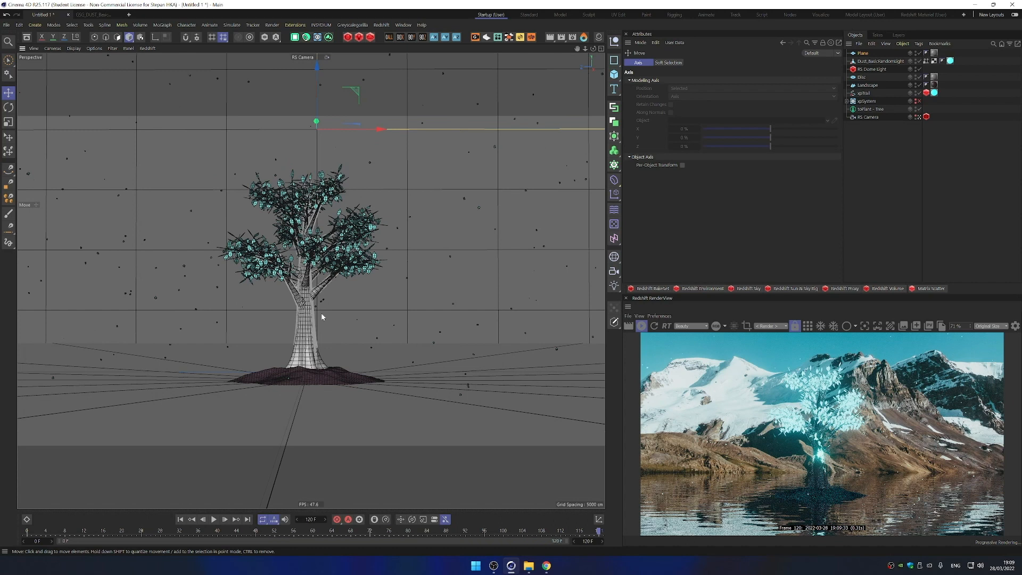